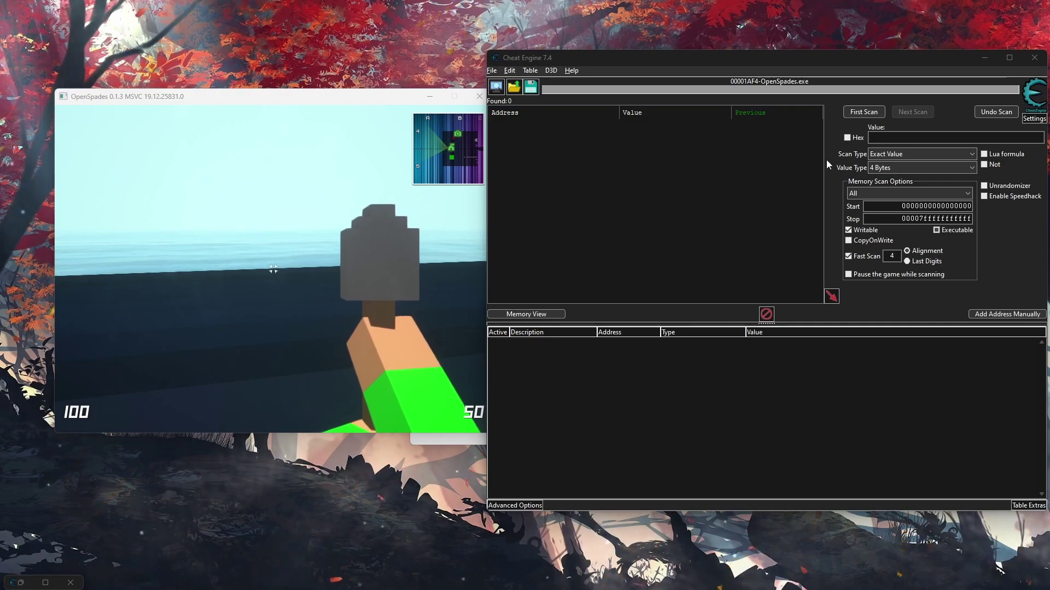
Step: Switch the scan value type to Float, then browse the File and Table menus for settings
{"action": "left_click", "coordinate": [907, 168]}
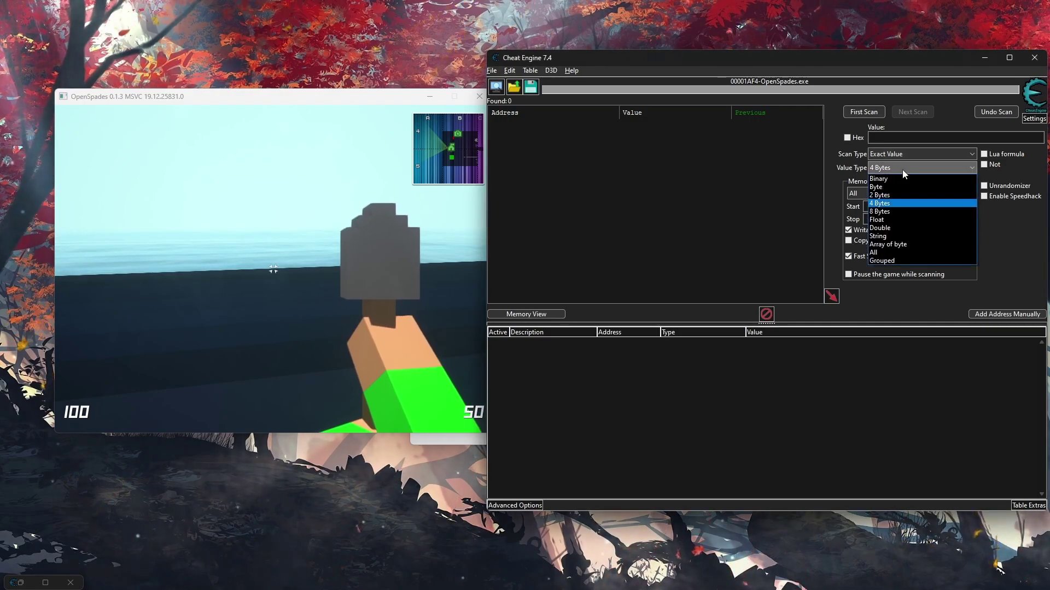
{"action": "left_click", "coordinate": [873, 220]}
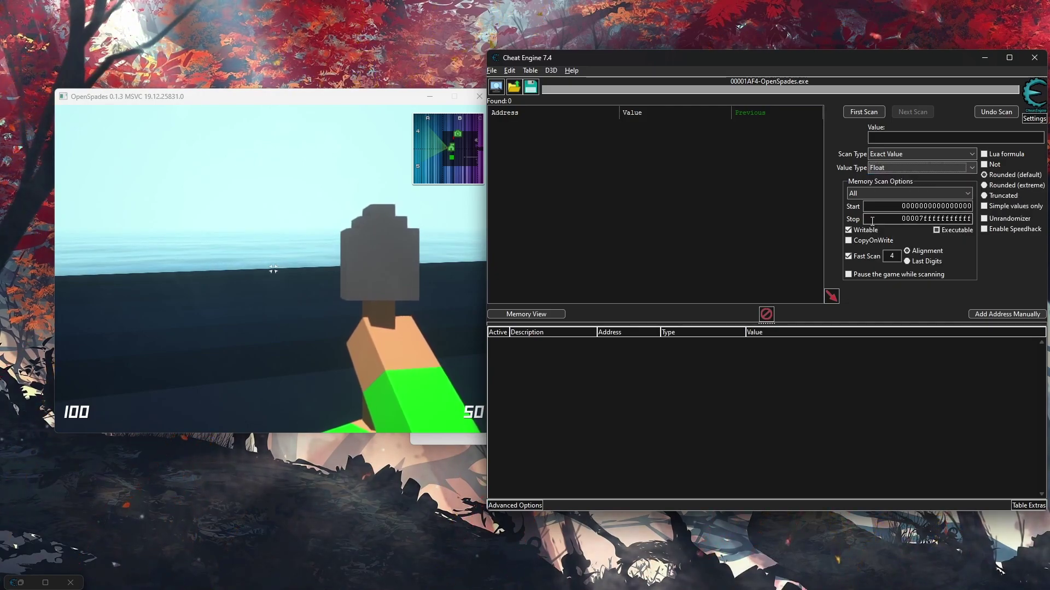
{"action": "left_click", "coordinate": [492, 71]}
{"action": "left_click", "coordinate": [530, 71]}
{"action": "left_click", "coordinate": [519, 84]}
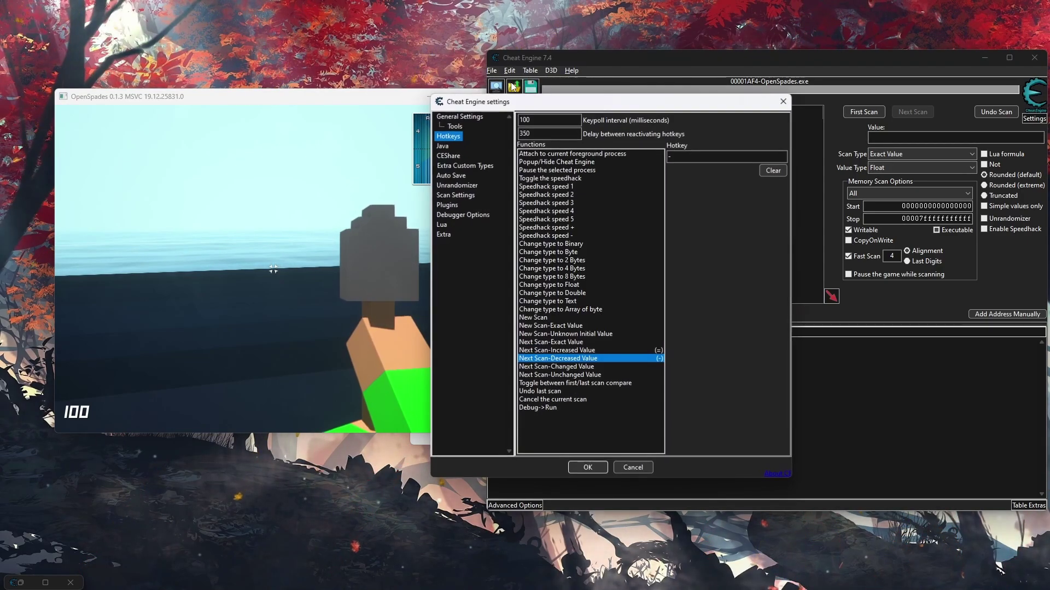
{"action": "left_click", "coordinate": [588, 351]}
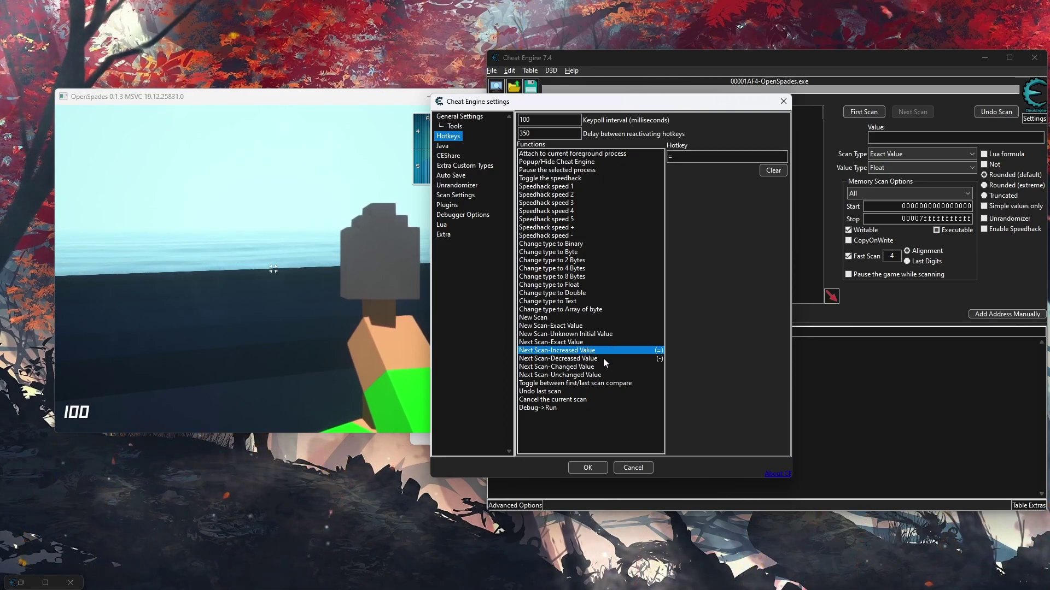
{"action": "left_click", "coordinate": [602, 358]}
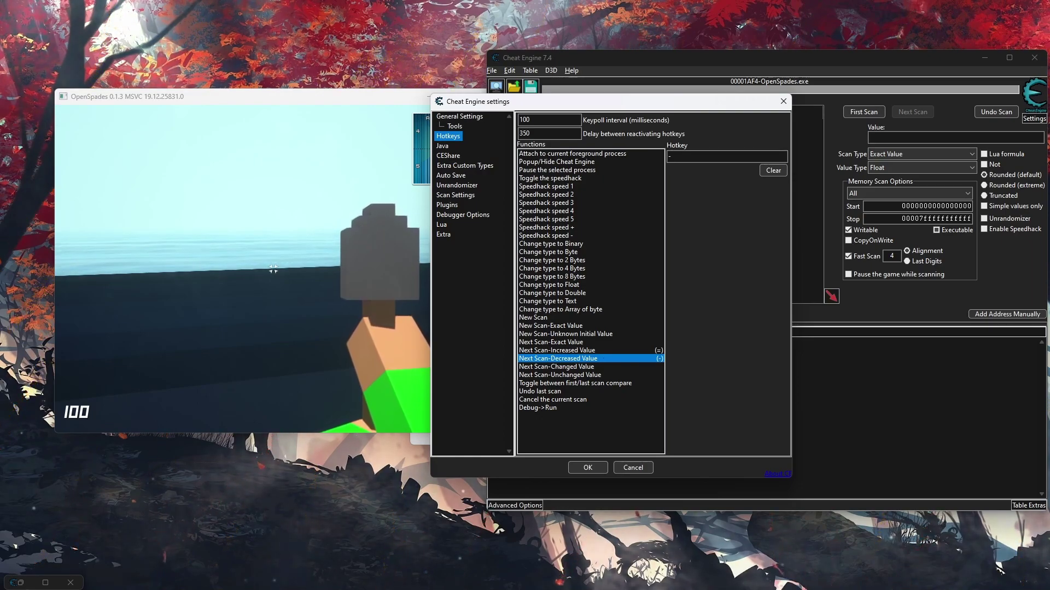
{"action": "left_click", "coordinate": [582, 472]}
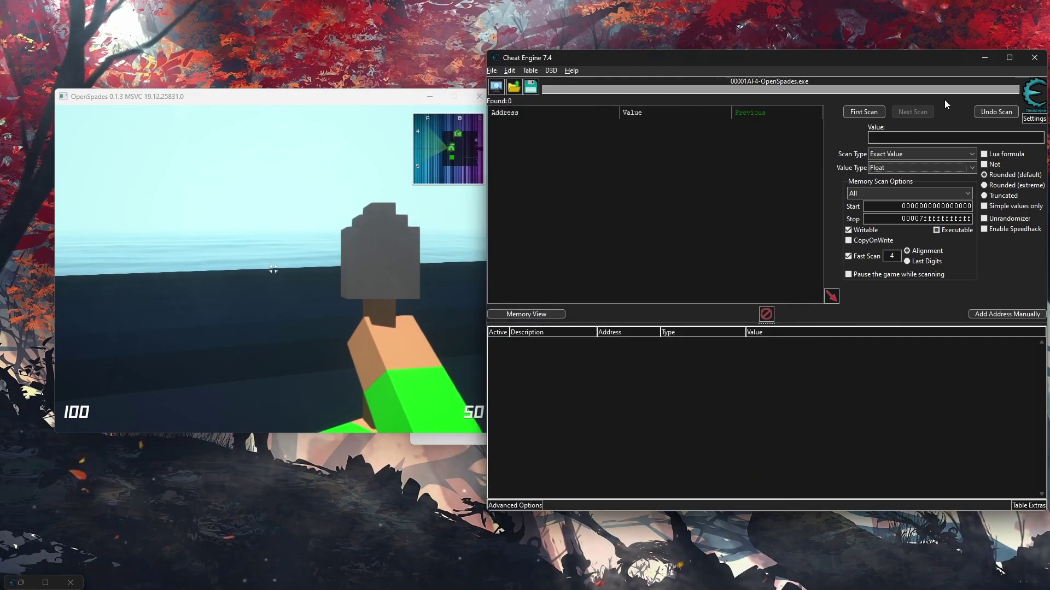
Step: Run an Unknown initial value Float first scan, then walk the player toward the structure in-game
{"action": "left_click", "coordinate": [896, 156]}
{"action": "left_click", "coordinate": [905, 202]}
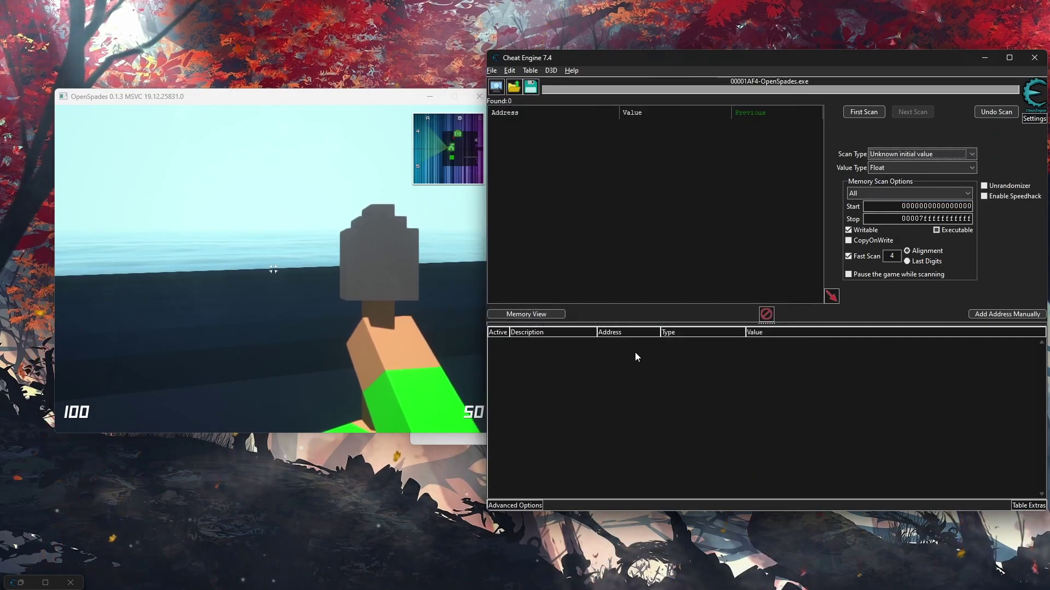
{"action": "left_click", "coordinate": [876, 110]}
{"action": "key", "text": "alt+Tab"}
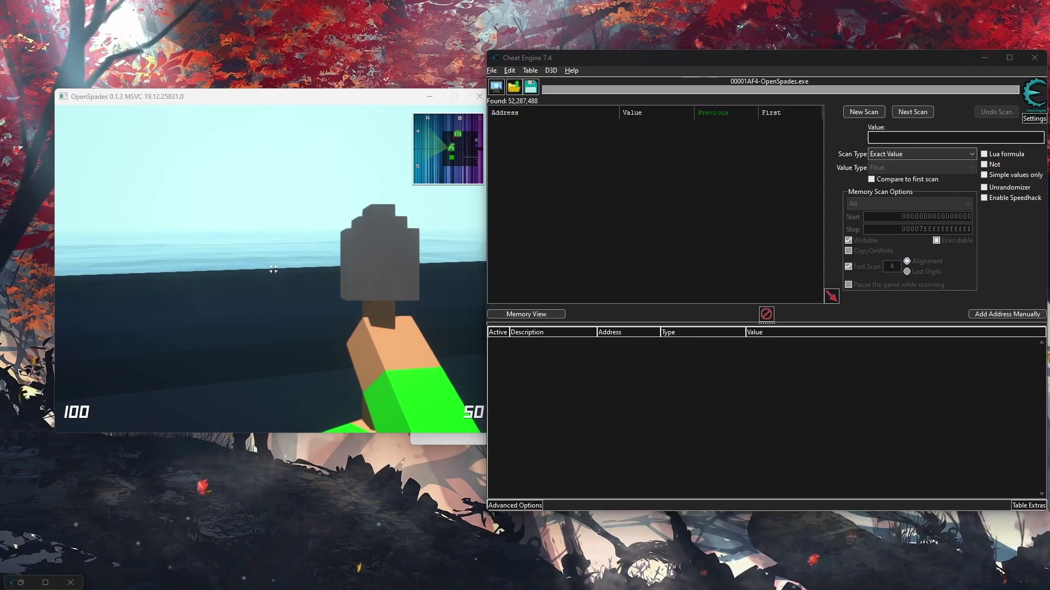
{"action": "key", "text": "w"}
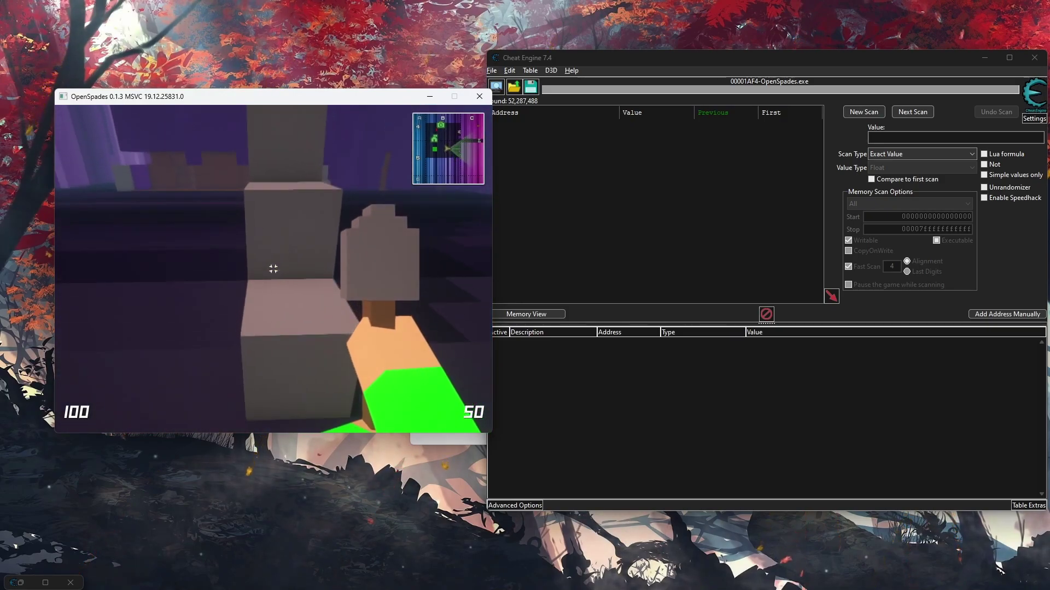
Step: Rescan for increased then decreased values while climbing and descending, reaching 909 results; select 00FDF6BC
{"action": "key", "text": "Up"}
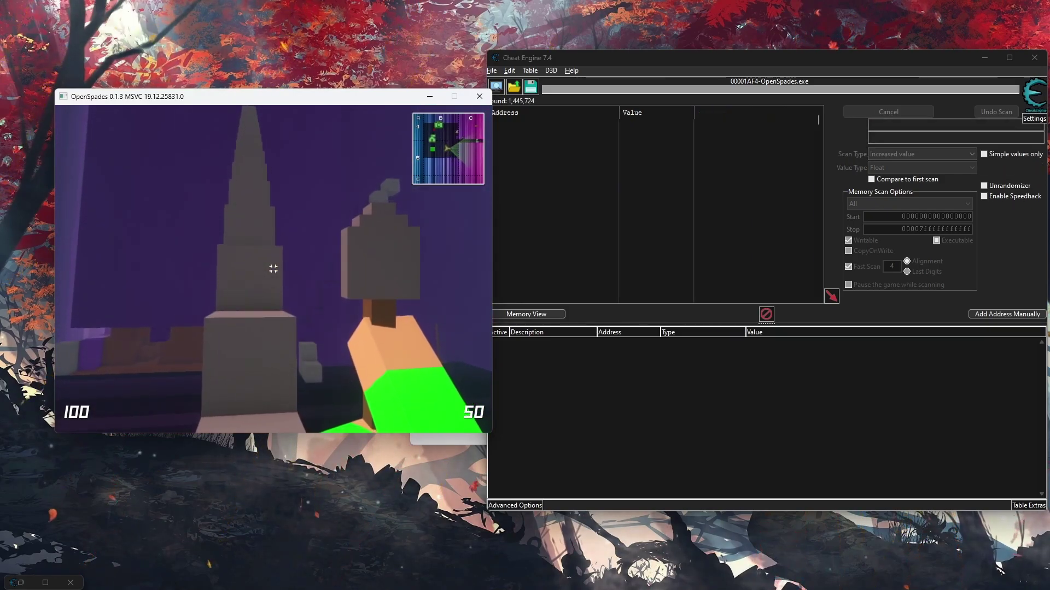
{"action": "key", "text": "w"}
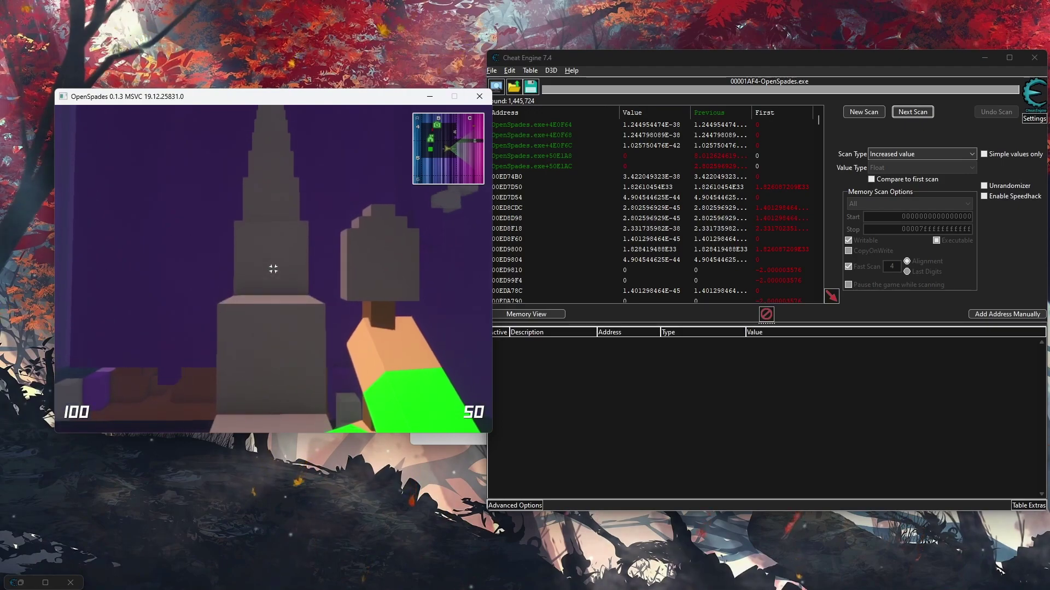
{"action": "key", "text": "Down"}
{"action": "key", "text": "F1"}
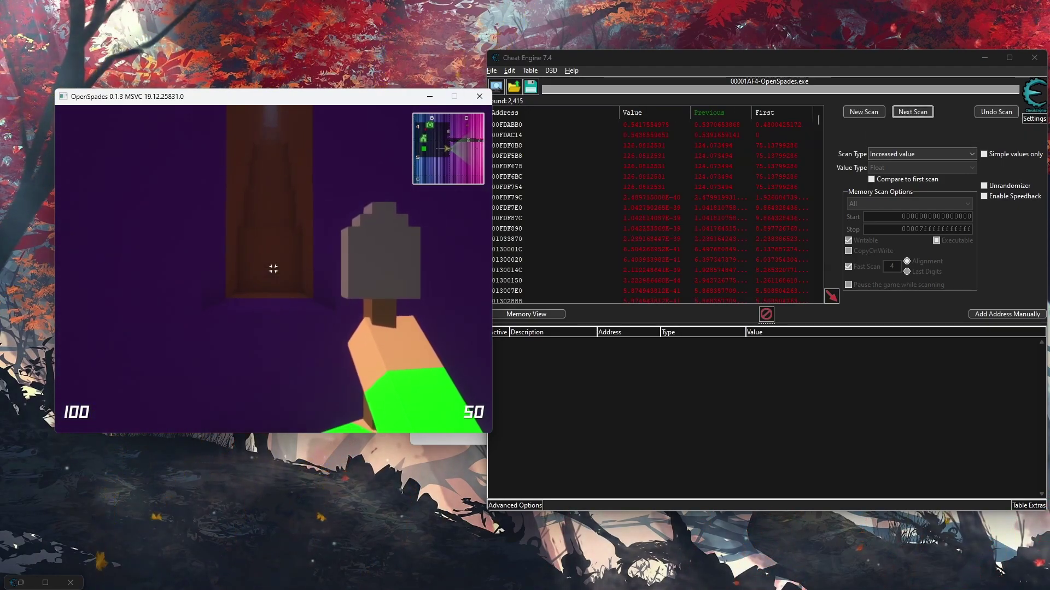
{"action": "key", "text": "F1"}
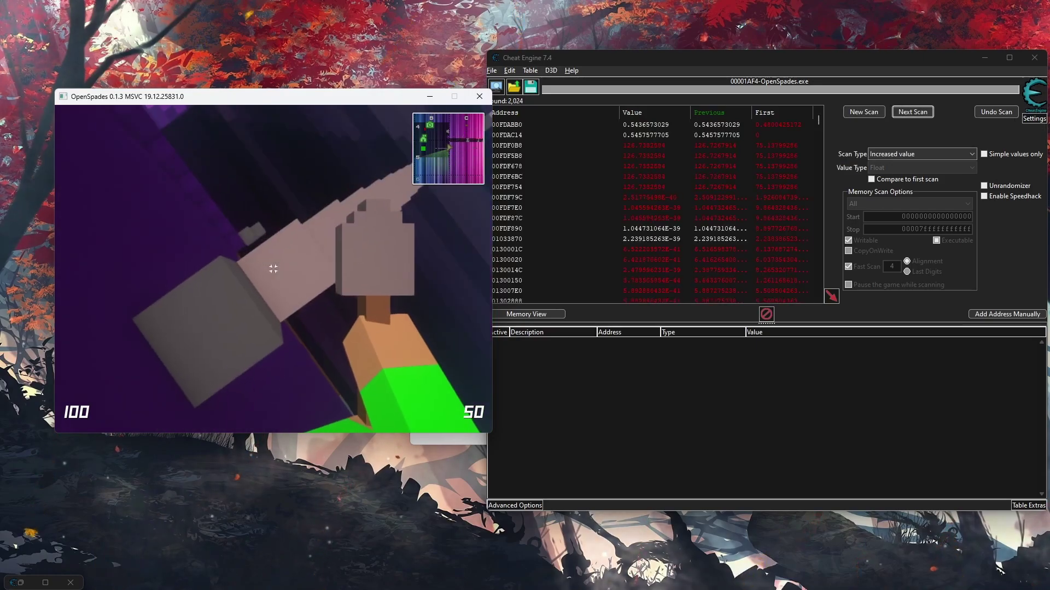
{"action": "key", "text": "F2"}
{"action": "key", "text": "F2"}
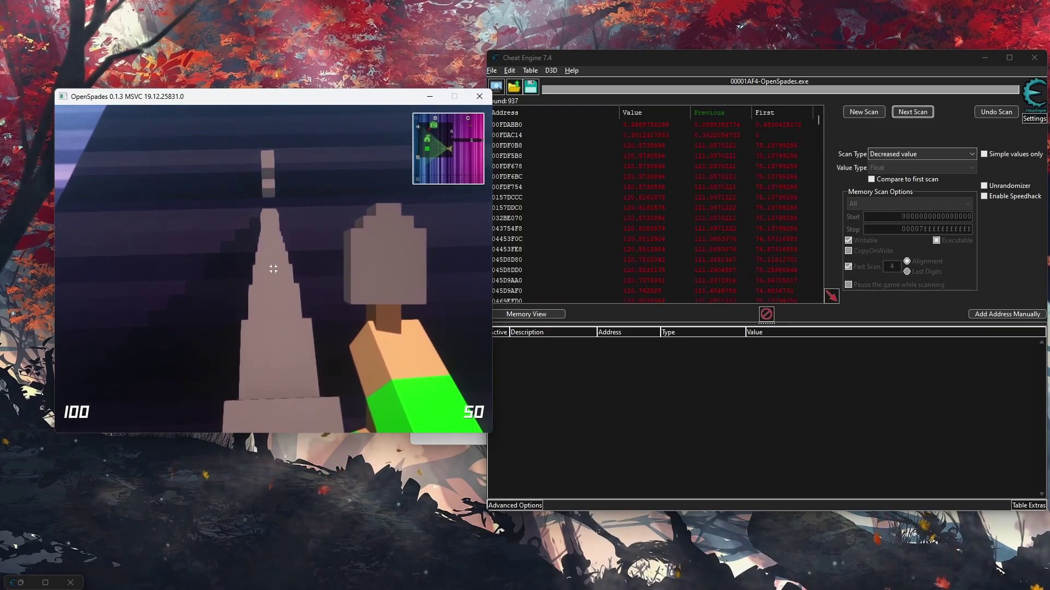
{"action": "key", "text": "F2"}
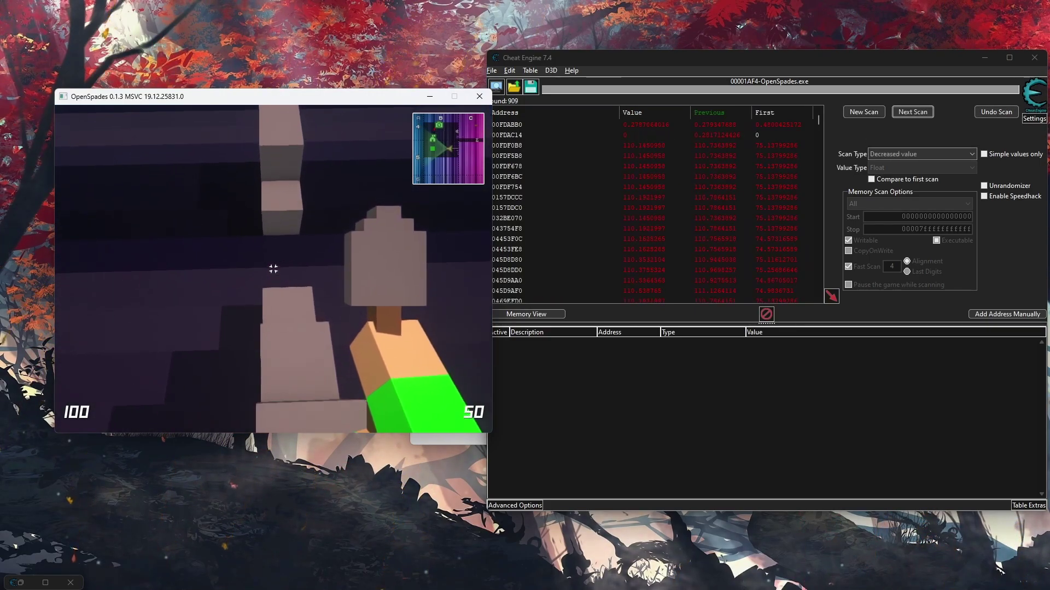
{"action": "key", "text": "F2"}
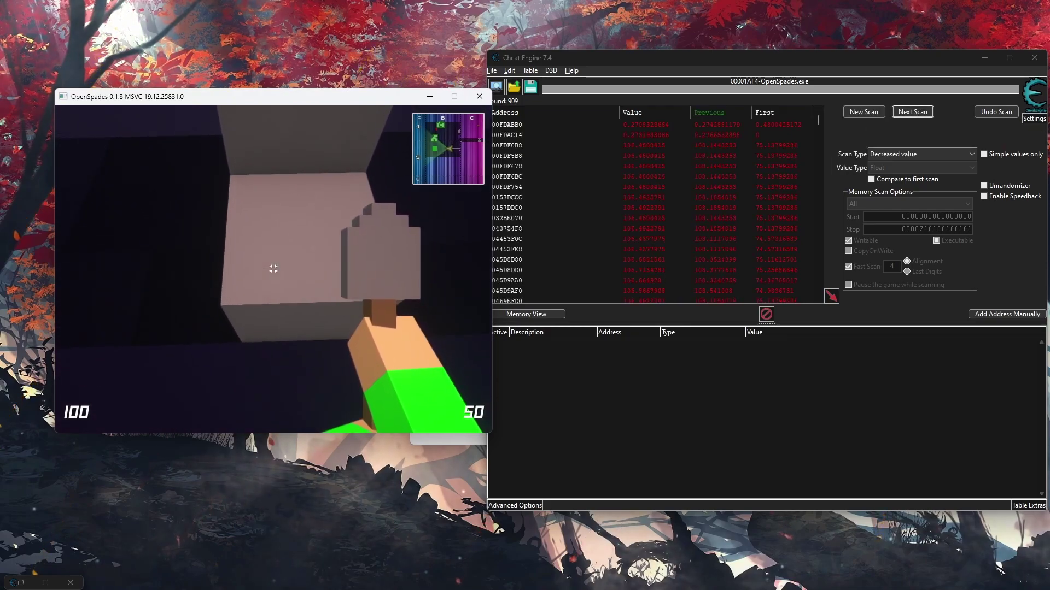
{"action": "key", "text": "F2"}
{"action": "key", "text": "alt+Tab"}
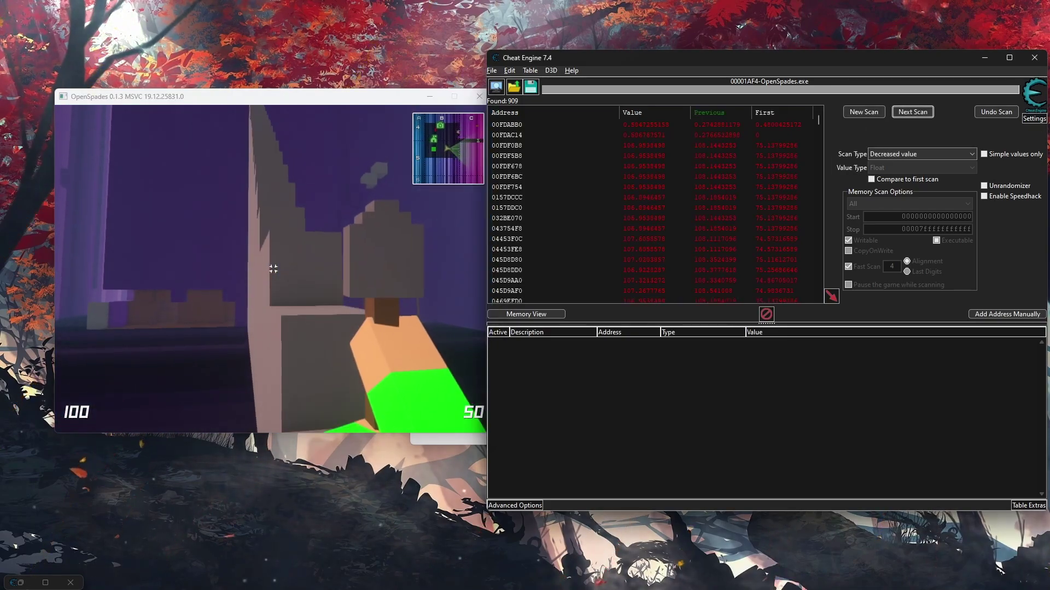
{"action": "left_click", "coordinate": [582, 176]}
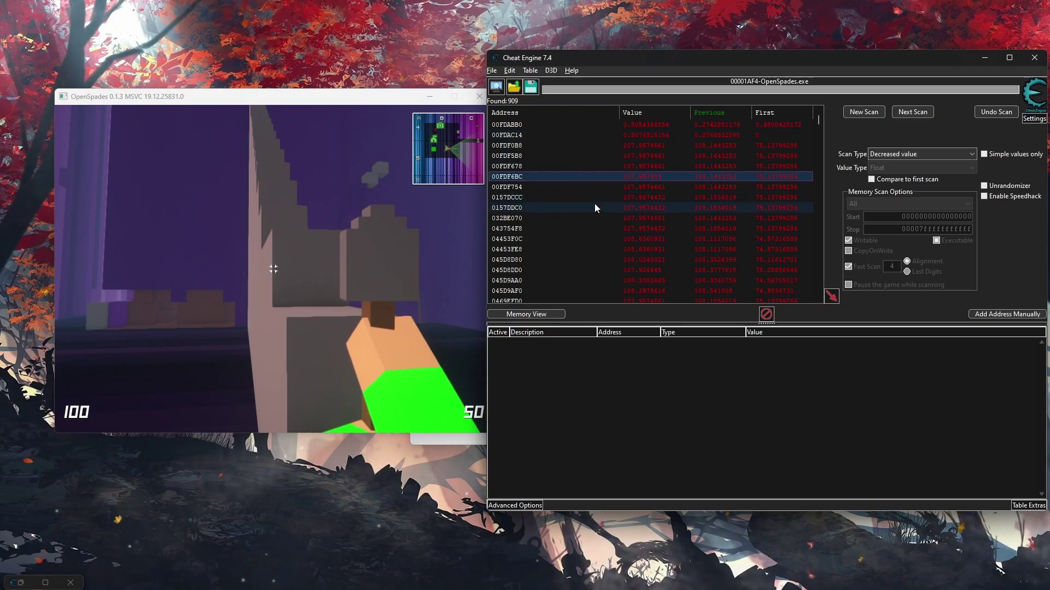
Step: Add all found results to the address list and sort the saved addresses by value
{"action": "left_click", "coordinate": [898, 340]}
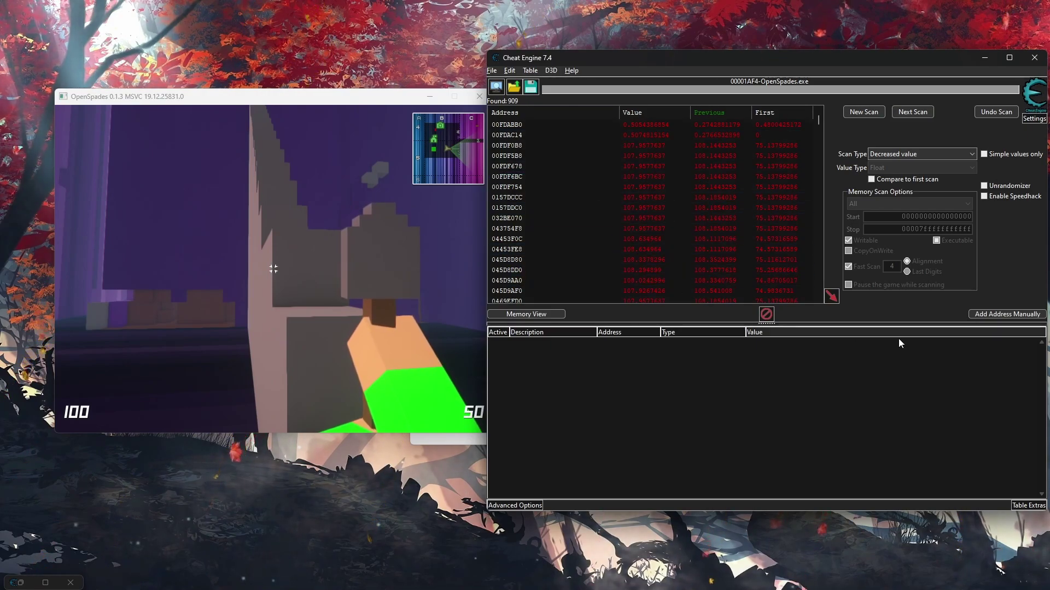
{"action": "left_click", "coordinate": [837, 295]}
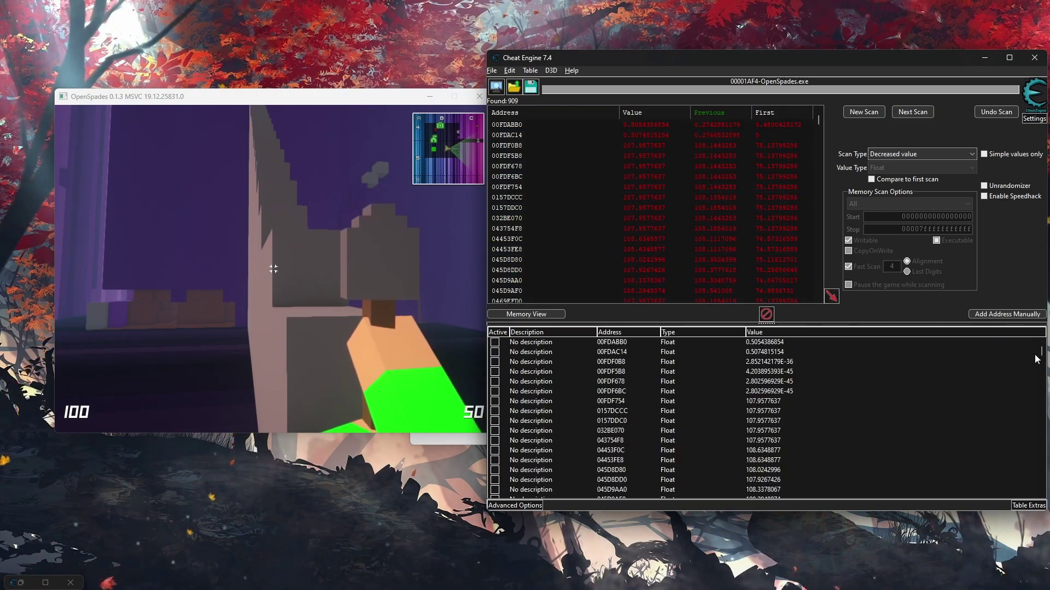
{"action": "mouse_move", "coordinate": [1043, 354]}
{"action": "left_mouse_down"}
{"action": "mouse_move", "coordinate": [1040, 365]}
{"action": "mouse_move", "coordinate": [1040, 343]}
{"action": "left_mouse_up"}
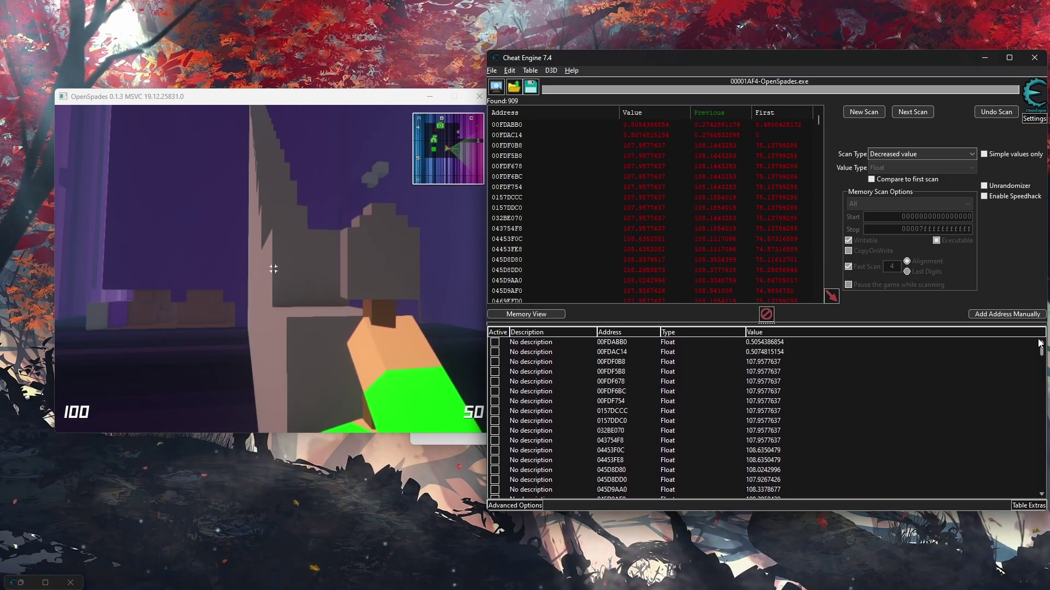
{"action": "left_click", "coordinate": [765, 333]}
{"action": "scroll", "coordinate": [899, 429], "scroll_direction": "down", "scroll_amount": 10}
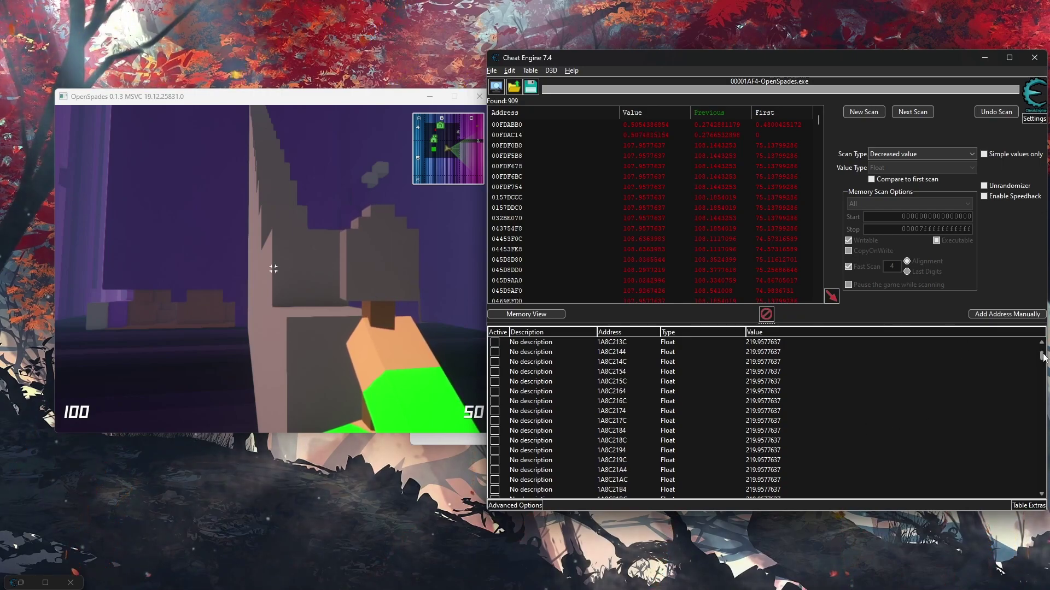
{"action": "left_click_drag", "start_coordinate": [1044, 358], "coordinate": [1039, 494]}
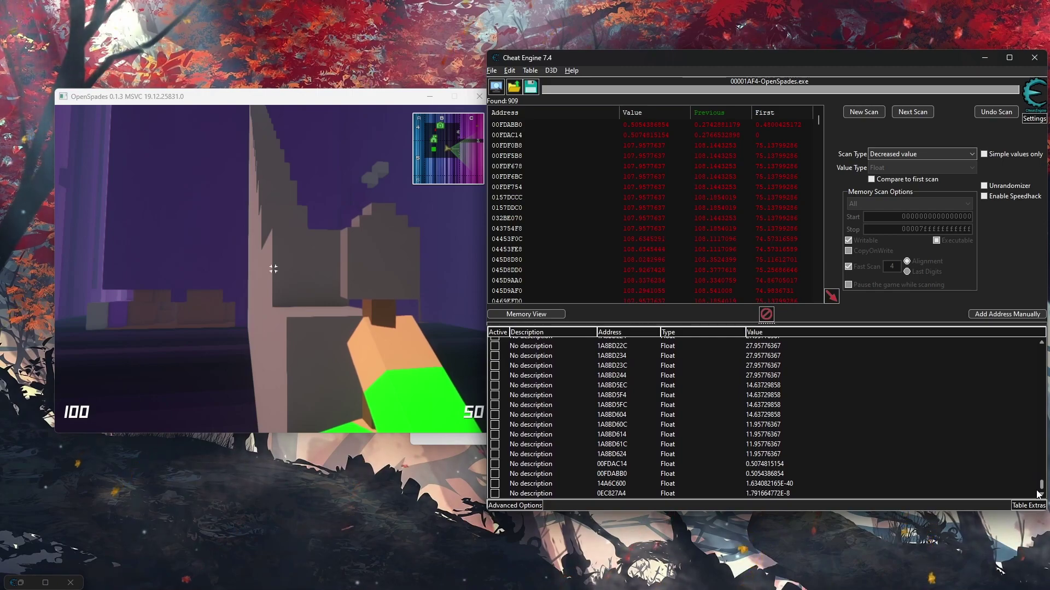
Step: Delete entries 14A6C600 and 0EC827A4, then enter 1 as the value for 00FDAC14 and 00FDABB0
{"action": "left_click", "coordinate": [761, 455]}
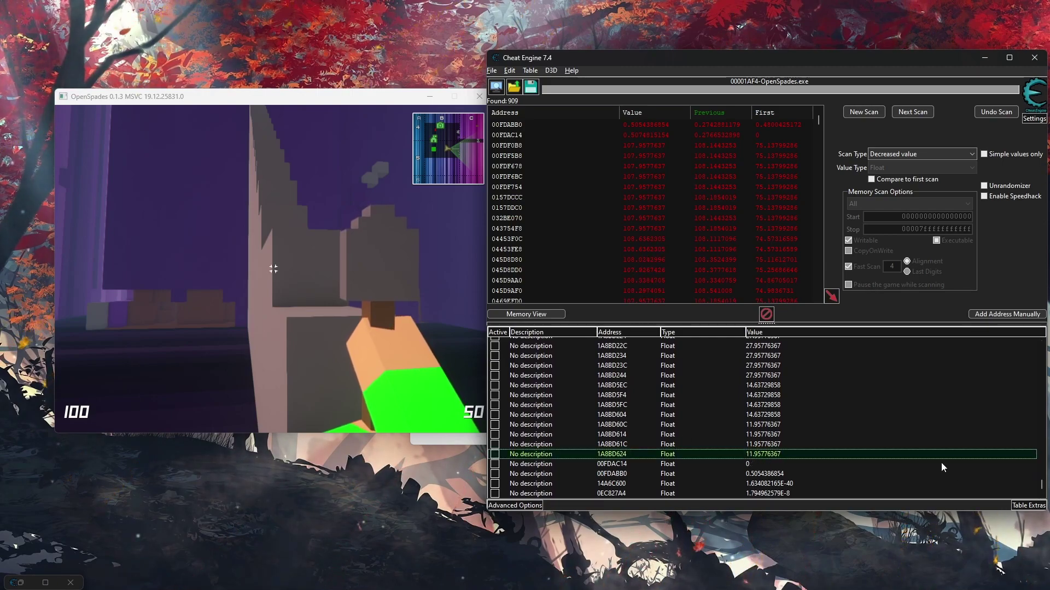
{"action": "left_click_drag", "start_coordinate": [1041, 490], "coordinate": [1042, 341]}
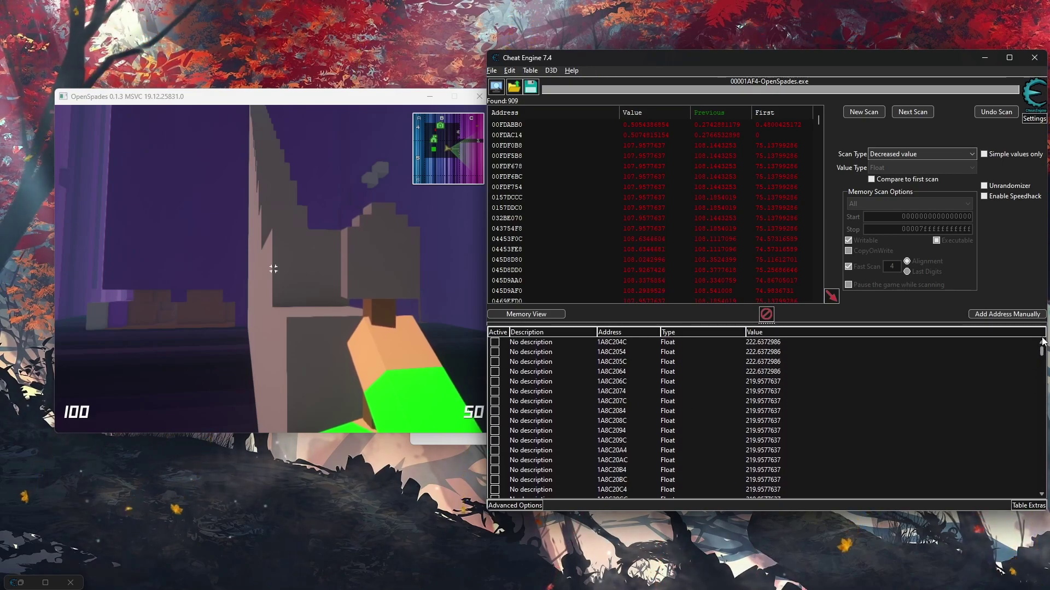
{"action": "scroll", "coordinate": [823, 480], "scroll_direction": "down", "scroll_amount": 10}
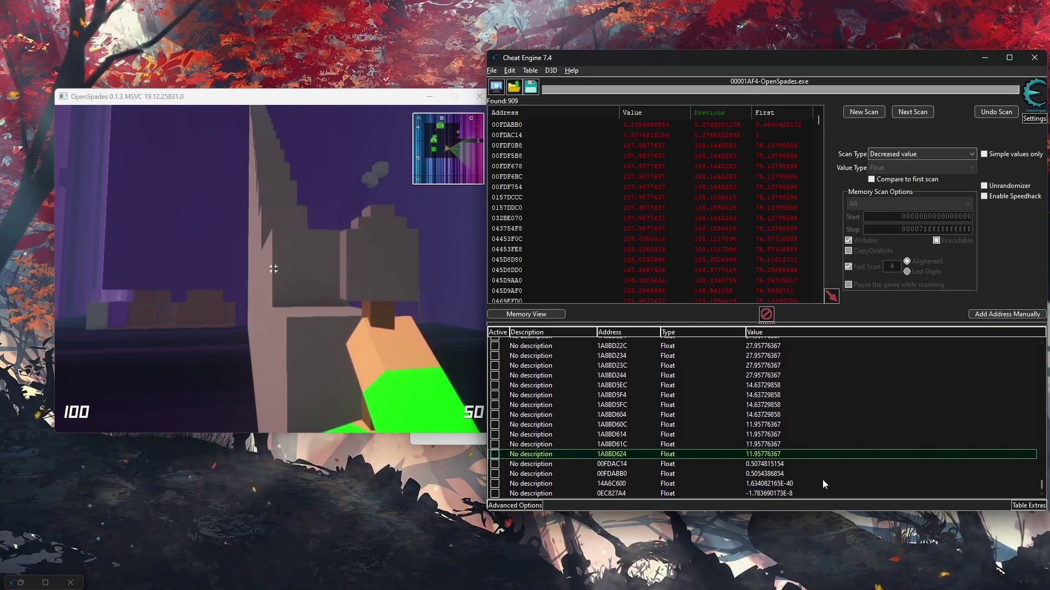
{"action": "left_click", "coordinate": [787, 485]}
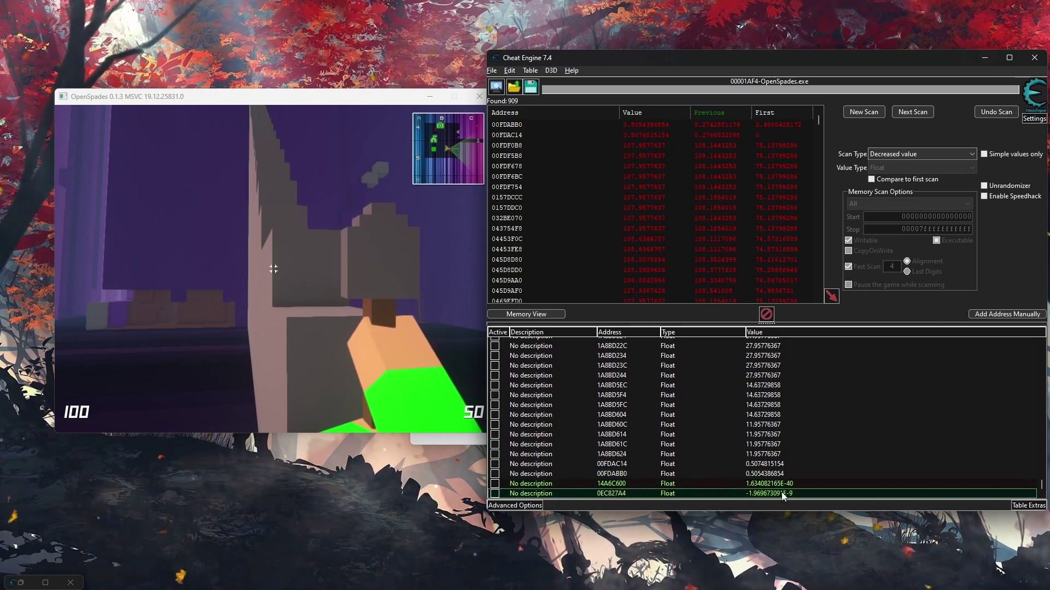
{"action": "left_click", "coordinate": [783, 494], "text": "shift"}
{"action": "key", "text": "Delete"}
{"action": "key", "text": "Return"}
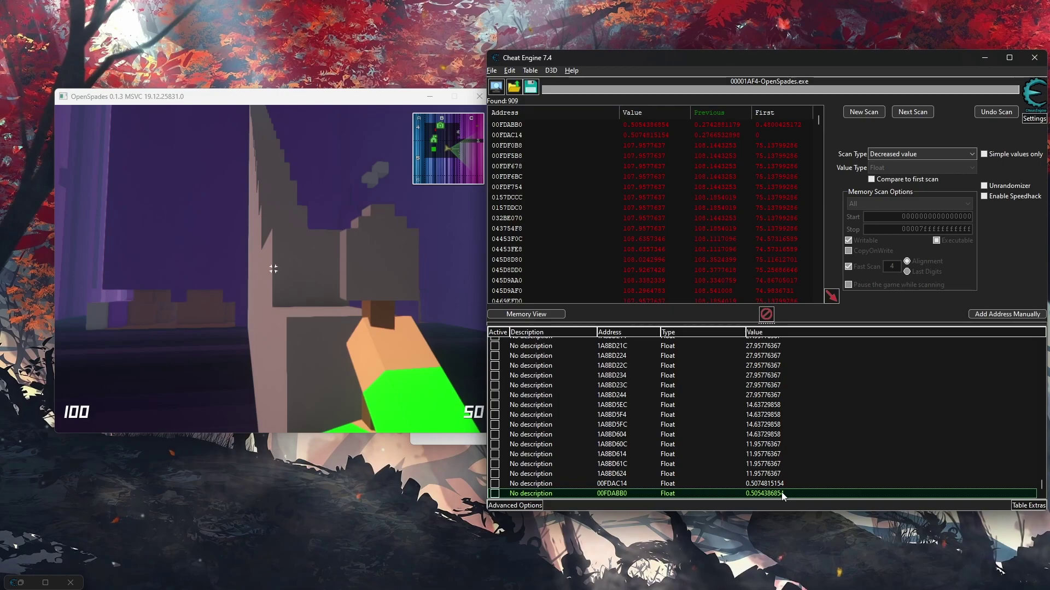
{"action": "left_click", "coordinate": [772, 485], "text": "shift"}
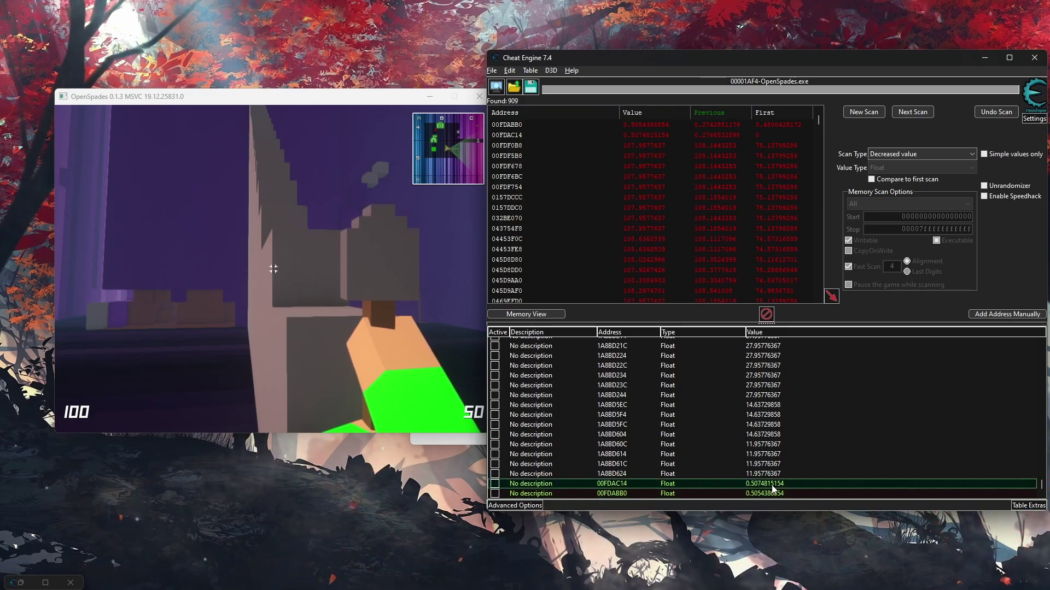
{"action": "double_click", "coordinate": [772, 485]}
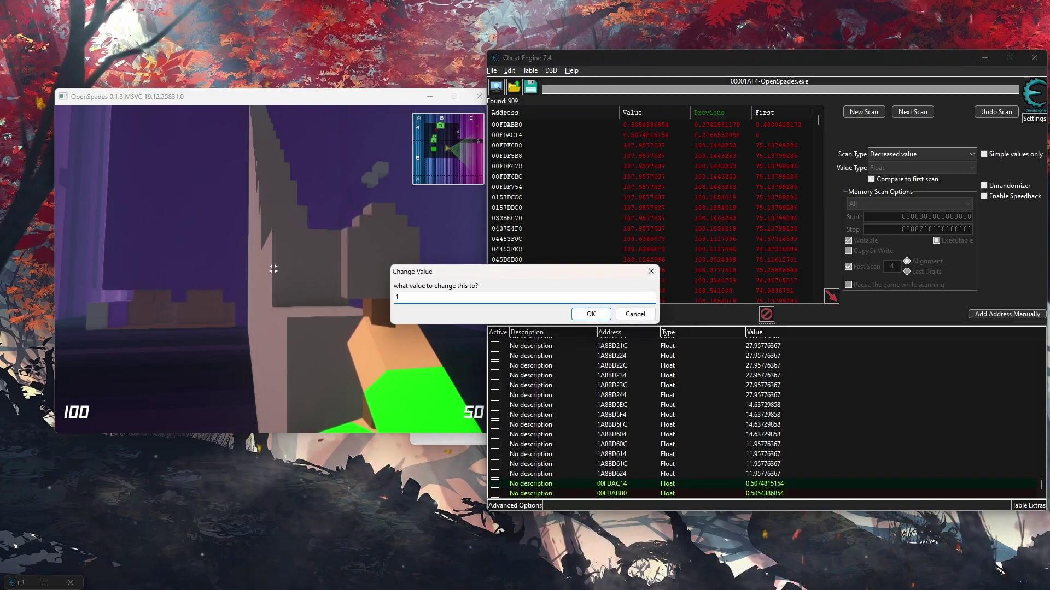
Step: Apply value 1 to 00FDAC14 and 00FDABB0, then remove both from the list
{"action": "key", "text": "Return"}
{"action": "key", "text": "Delete"}
{"action": "key", "text": "Return"}
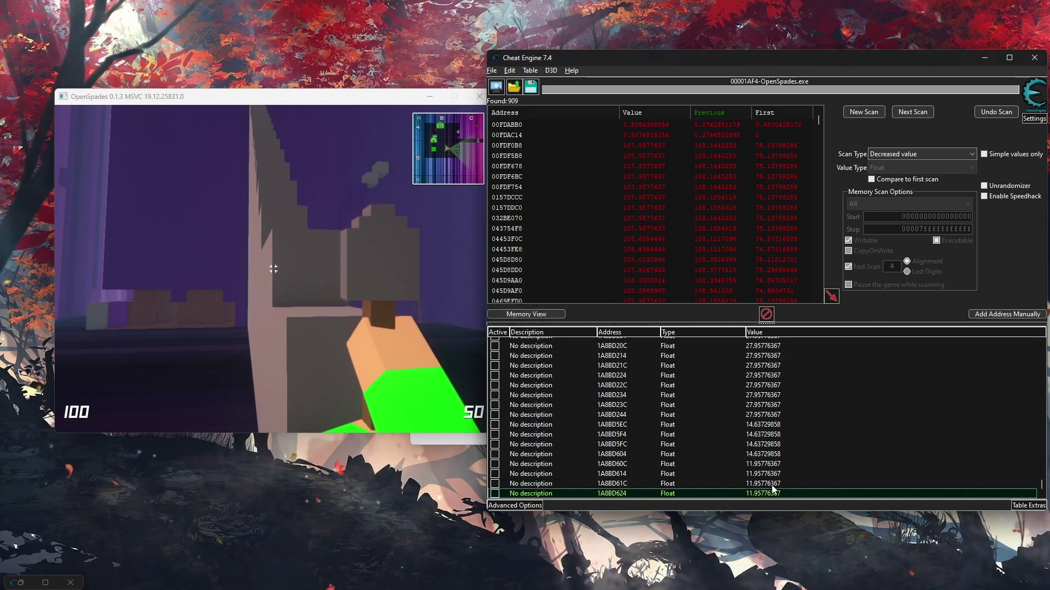
Step: Set the 187.9577637 entries from 1A8C204C to 1A8C2D3C to 230
{"action": "left_click_drag", "start_coordinate": [1042, 484], "coordinate": [957, 331]}
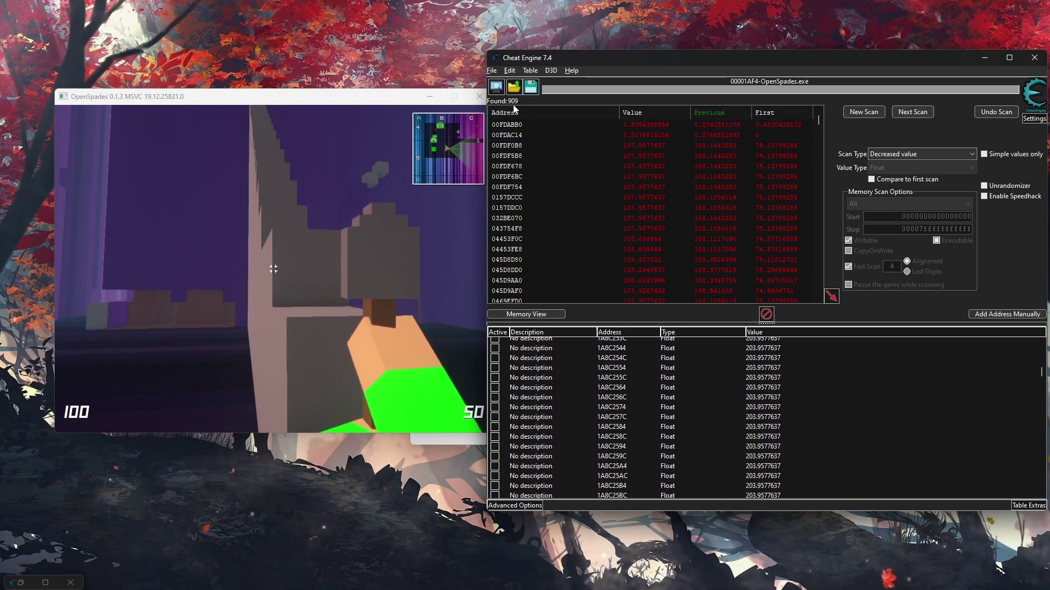
{"action": "scroll", "coordinate": [772, 402], "scroll_direction": "up", "scroll_amount": 1}
{"action": "scroll", "coordinate": [772, 402], "scroll_direction": "up", "scroll_amount": 5}
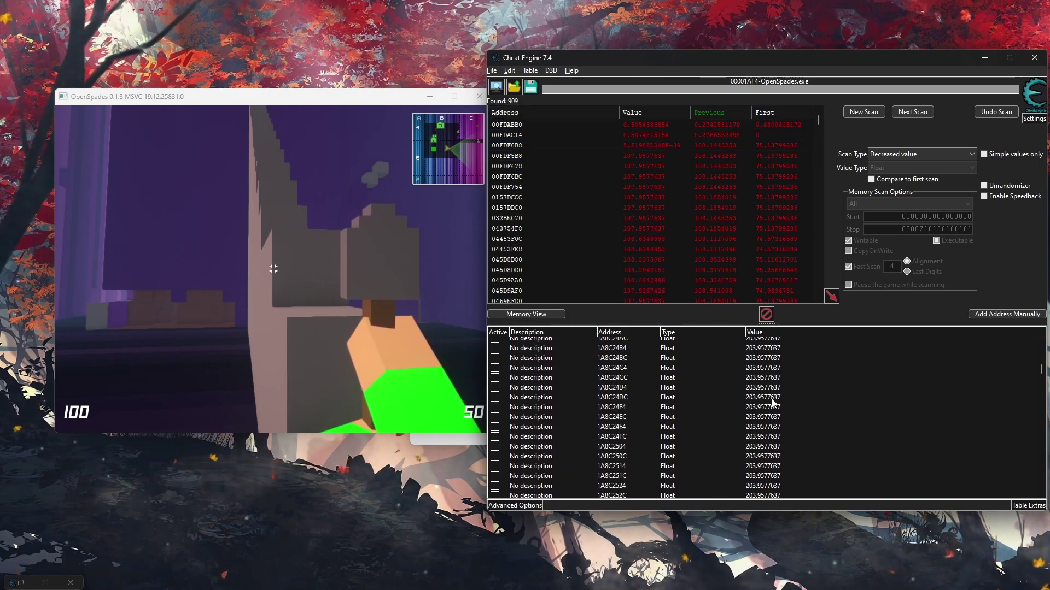
{"action": "left_click_drag", "start_coordinate": [1041, 370], "coordinate": [1043, 351]}
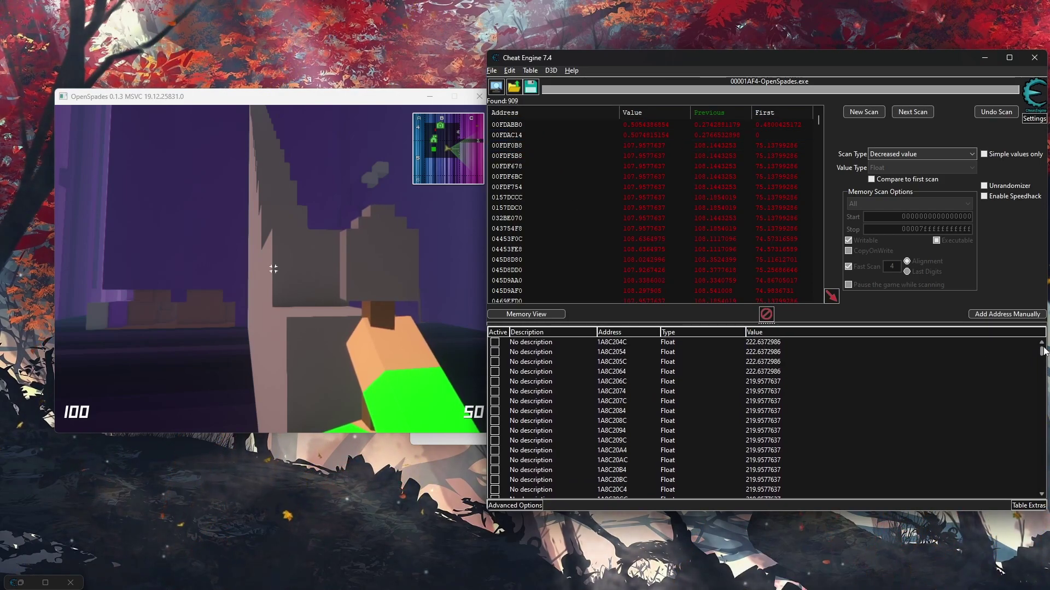
{"action": "left_click", "coordinate": [753, 343]}
{"action": "left_click_drag", "start_coordinate": [1043, 353], "coordinate": [1041, 399]}
{"action": "left_click", "coordinate": [784, 409], "text": "shift"}
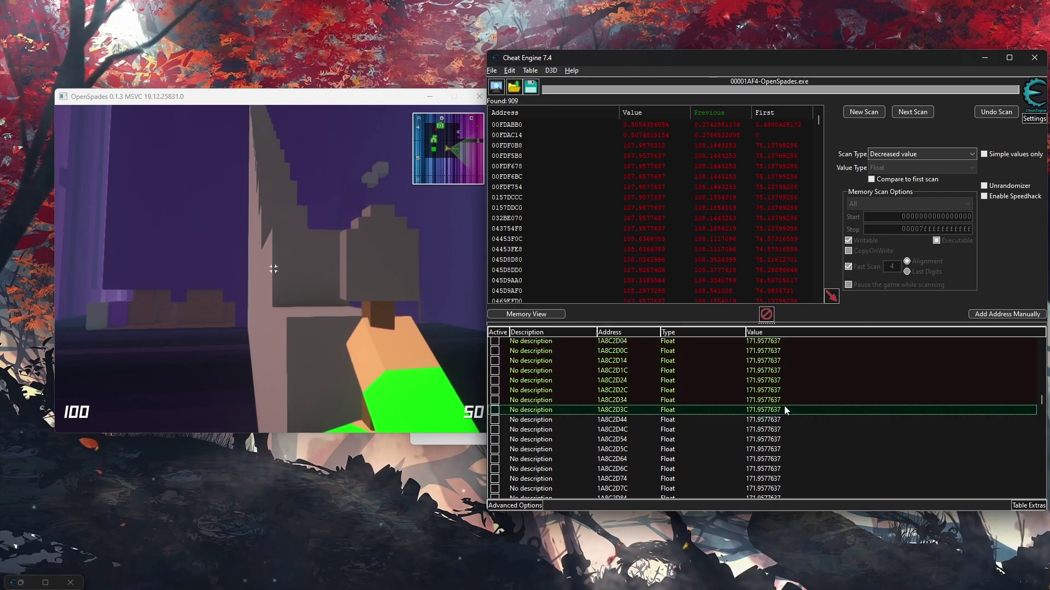
{"action": "scroll", "coordinate": [776, 418], "scroll_direction": "up", "scroll_amount": 5}
{"action": "left_click", "coordinate": [770, 361]}
{"action": "scroll", "coordinate": [770, 384], "scroll_direction": "up", "scroll_amount": 3}
{"action": "key", "text": "Return"}
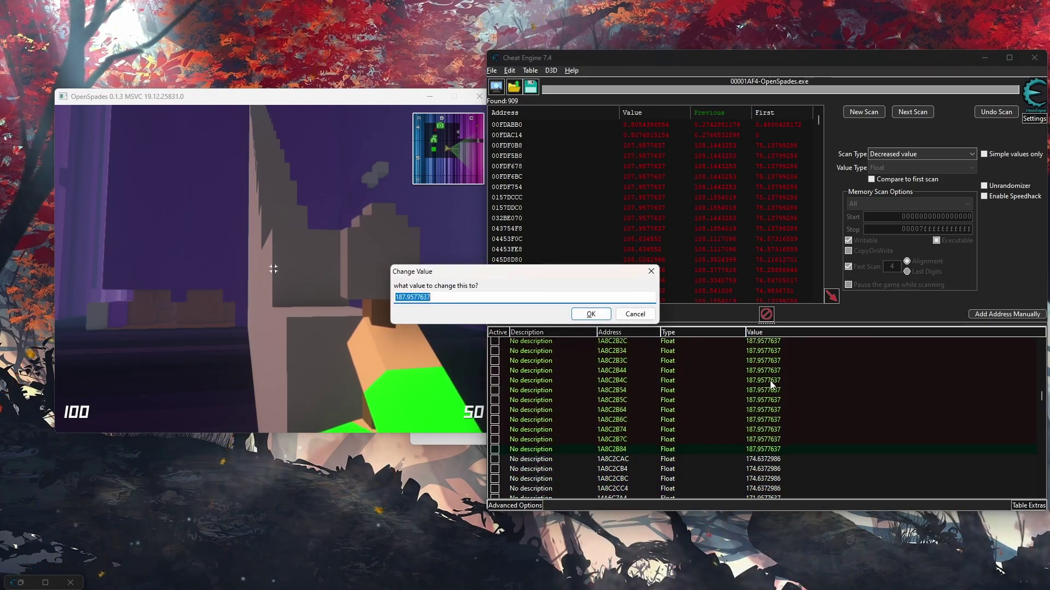
{"action": "key", "text": "Return"}
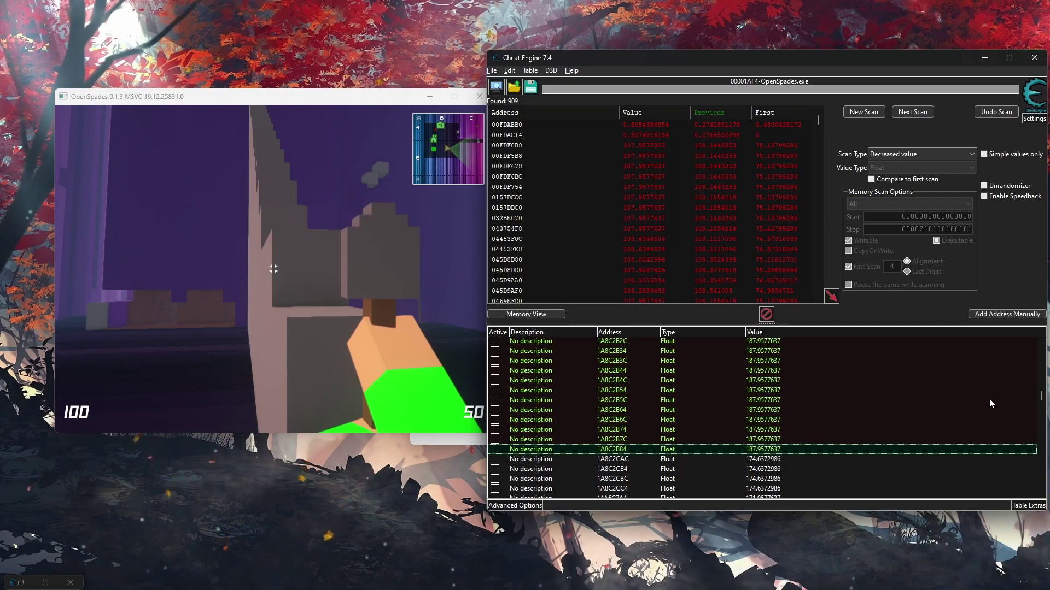
Step: Delete the tested 230 block and select the last entry 1A8BD624
{"action": "mouse_move", "coordinate": [1041, 395]}
{"action": "left_mouse_down"}
{"action": "mouse_move", "coordinate": [1043, 353]}
{"action": "mouse_move", "coordinate": [1041, 396]}
{"action": "left_mouse_up"}
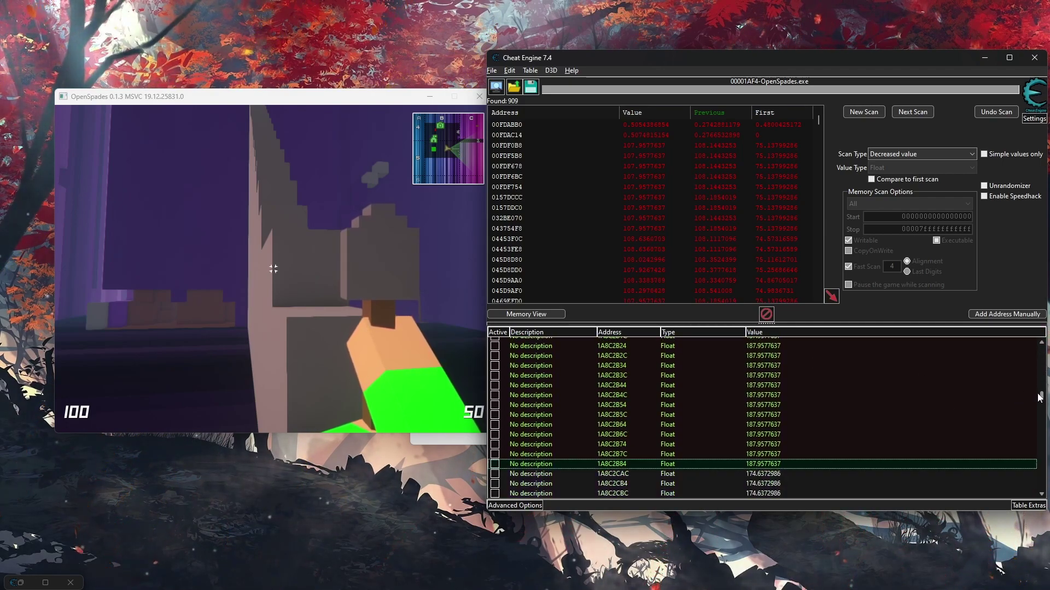
{"action": "key", "text": "Delete"}
{"action": "key", "text": "Return"}
{"action": "key", "text": "Return"}
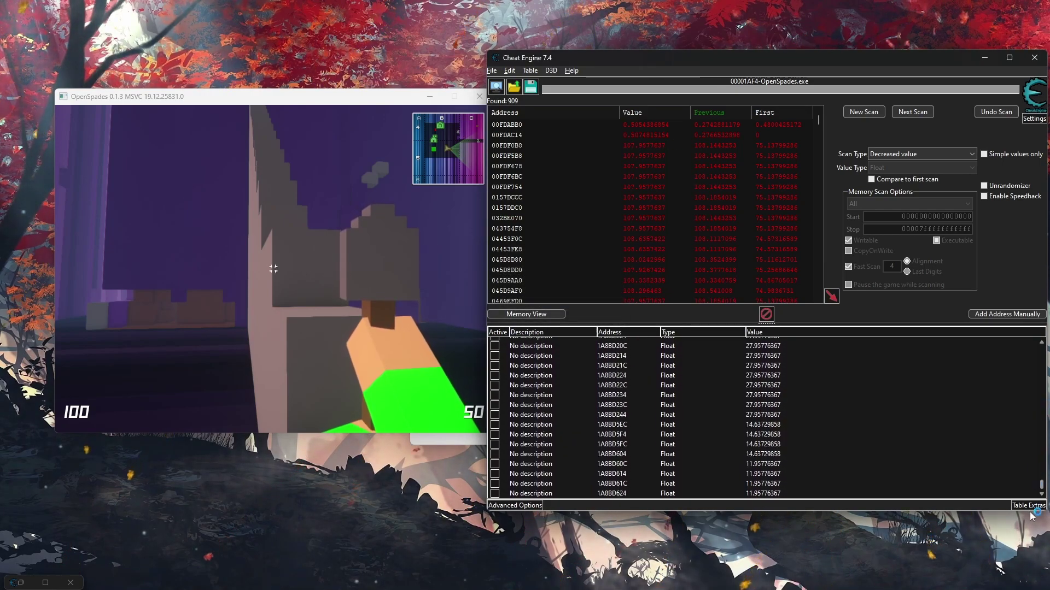
{"action": "left_click_drag", "start_coordinate": [1040, 426], "coordinate": [1044, 487]}
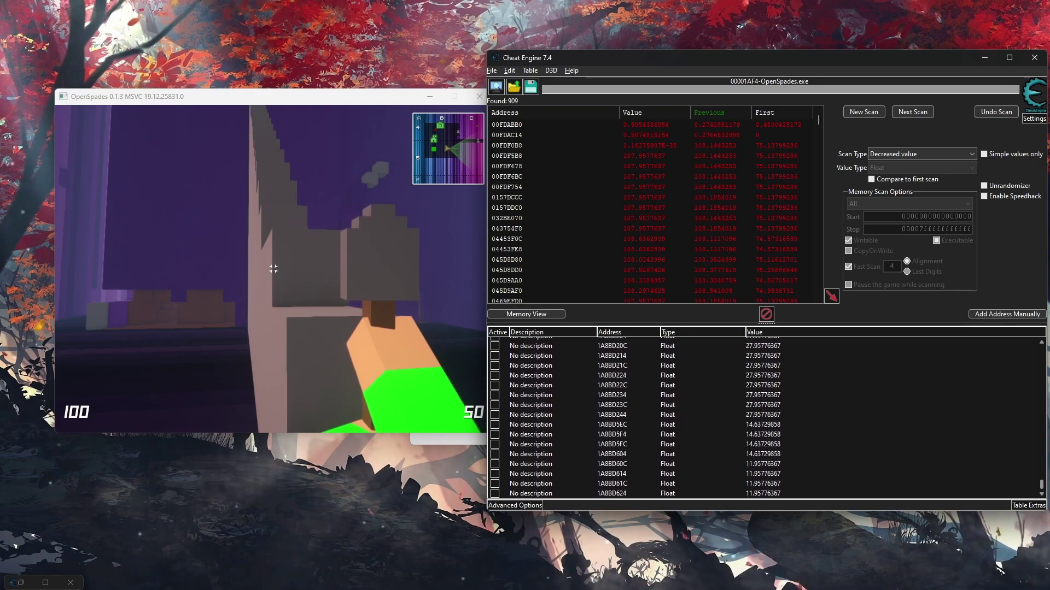
{"action": "left_click", "coordinate": [784, 494]}
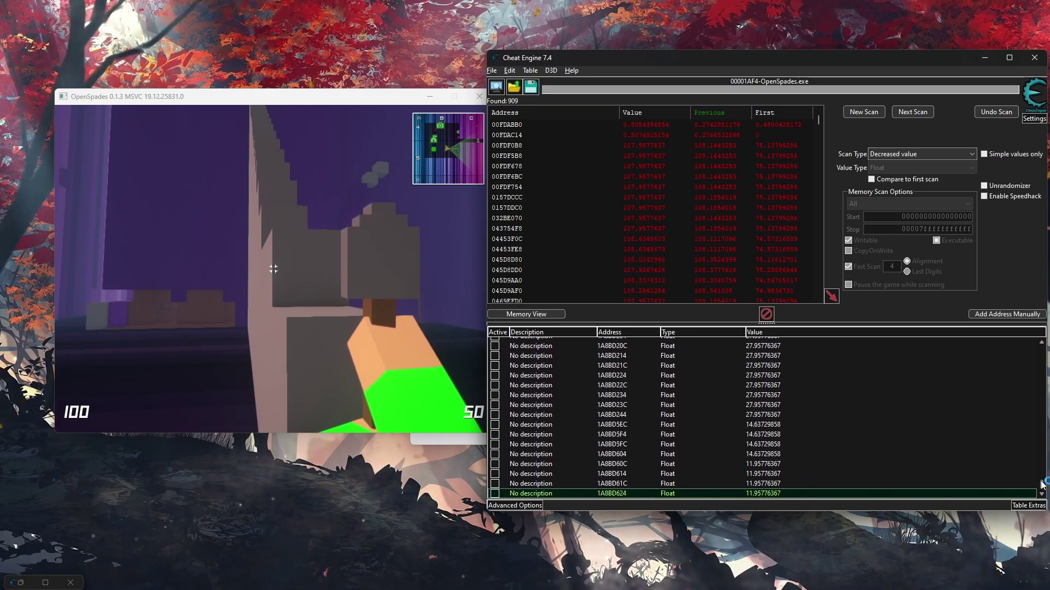
Step: Set the entries starting at 1A8BC14C to 10, then delete them
{"action": "scroll", "coordinate": [1040, 488], "scroll_direction": "up", "scroll_amount": 2}
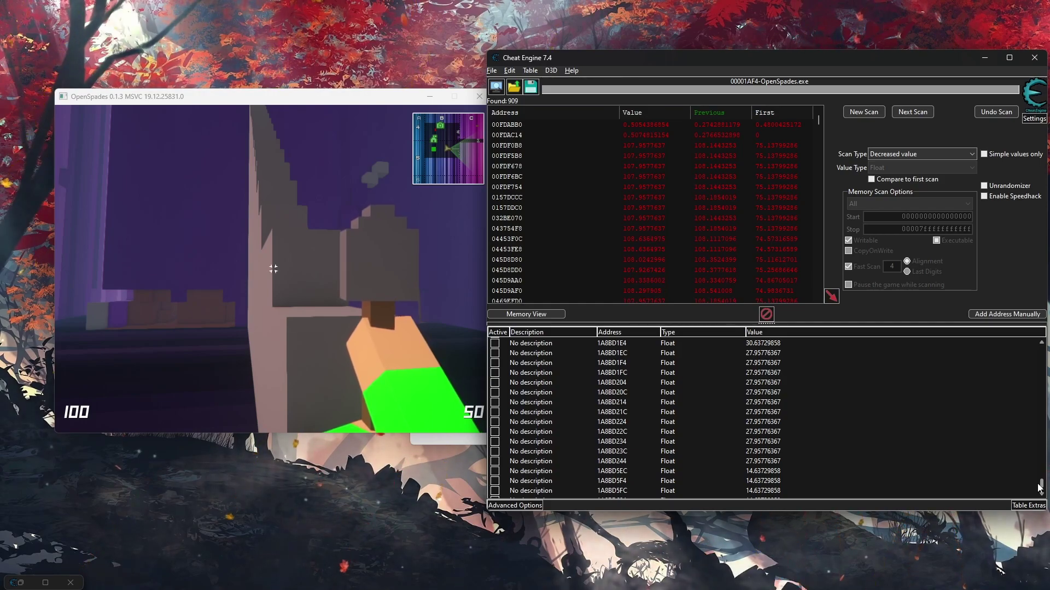
{"action": "scroll", "coordinate": [987, 409], "scroll_direction": "up", "scroll_amount": 10}
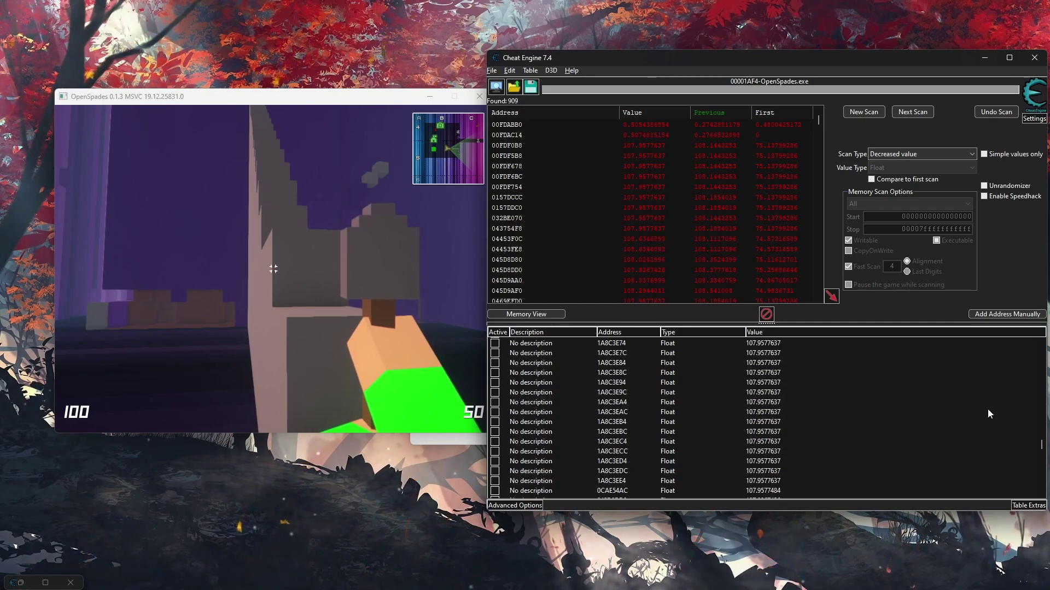
{"action": "scroll", "coordinate": [804, 376], "scroll_direction": "up", "scroll_amount": 1}
{"action": "scroll", "coordinate": [783, 390], "scroll_direction": "up", "scroll_amount": 6}
{"action": "left_click", "coordinate": [762, 413], "text": "shift"}
{"action": "key", "text": "Return"}
{"action": "type", "text": "10"}
{"action": "key", "text": "Return"}
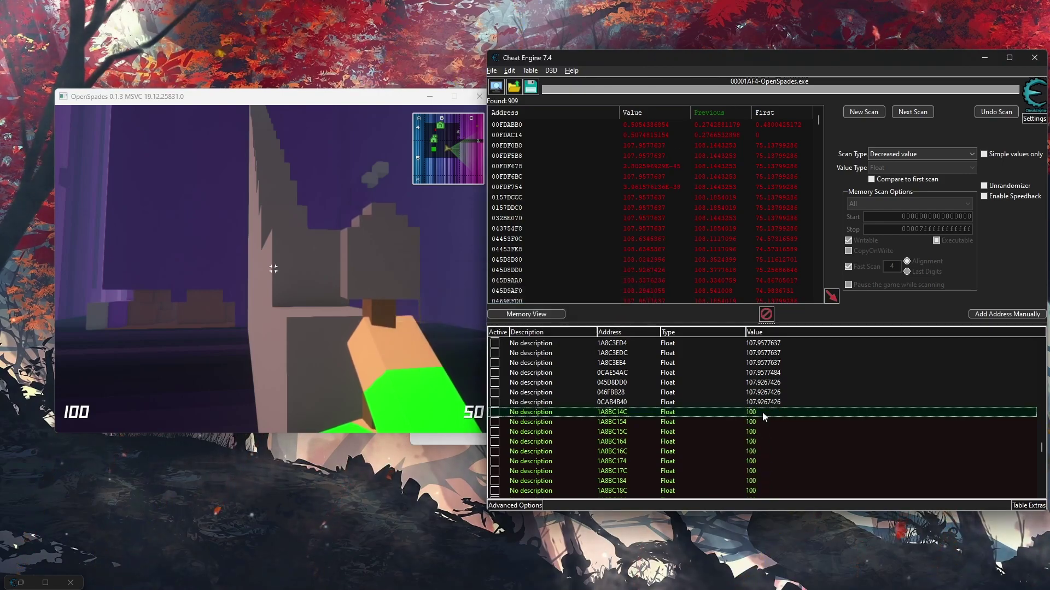
{"action": "key", "text": "Delete"}
{"action": "key", "text": "Return"}
Step: Set the entries from 1A8C39E4 downward to 12 and check the effect in the game
{"action": "scroll", "coordinate": [765, 415], "scroll_direction": "up", "scroll_amount": 15}
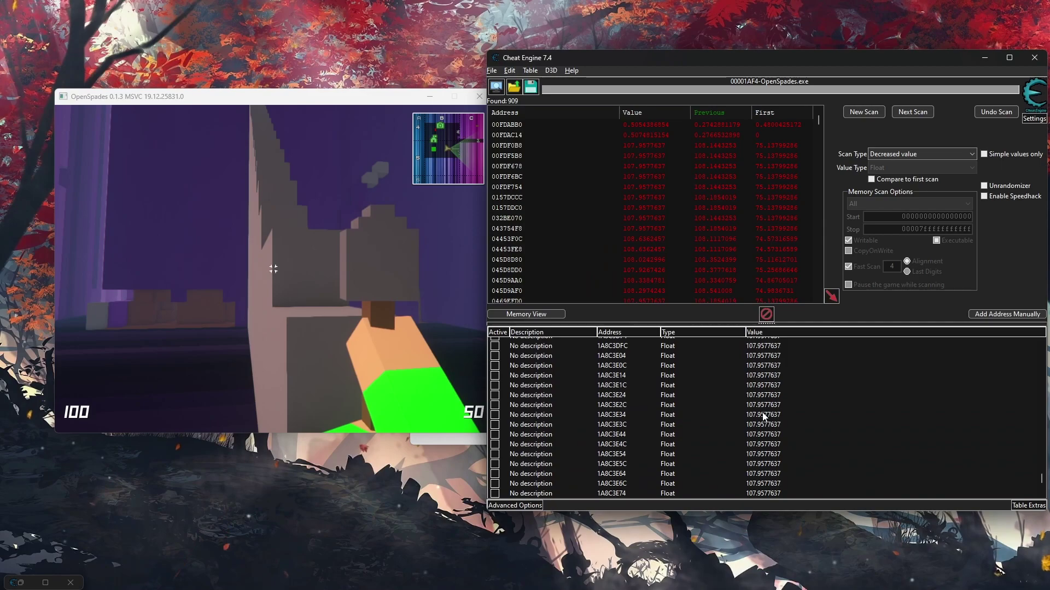
{"action": "left_click", "coordinate": [764, 375], "text": "shift"}
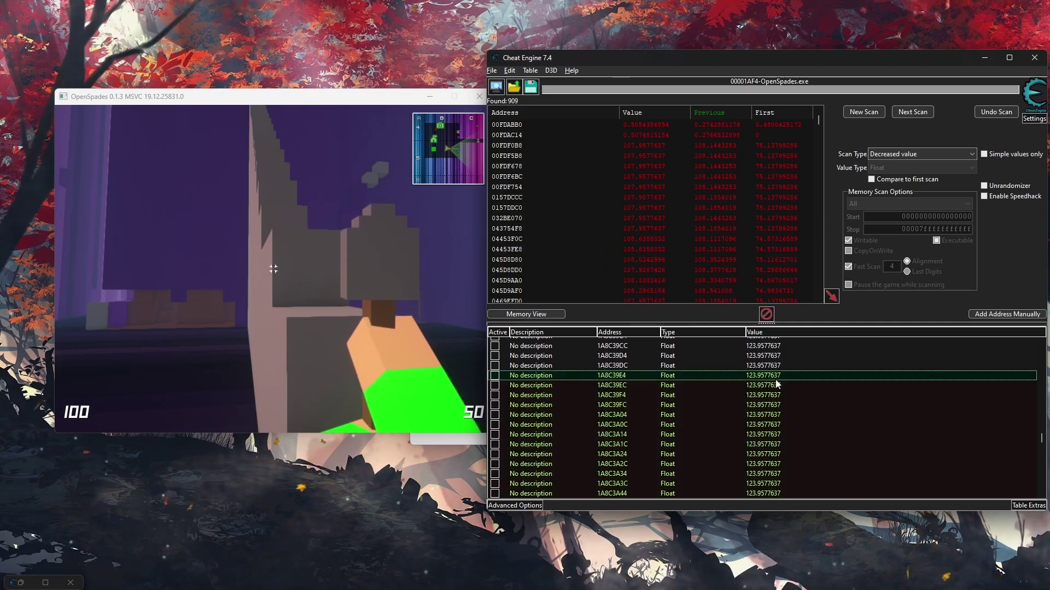
{"action": "key", "text": "Return"}
{"action": "type", "text": "12"}
{"action": "key", "text": "Return"}
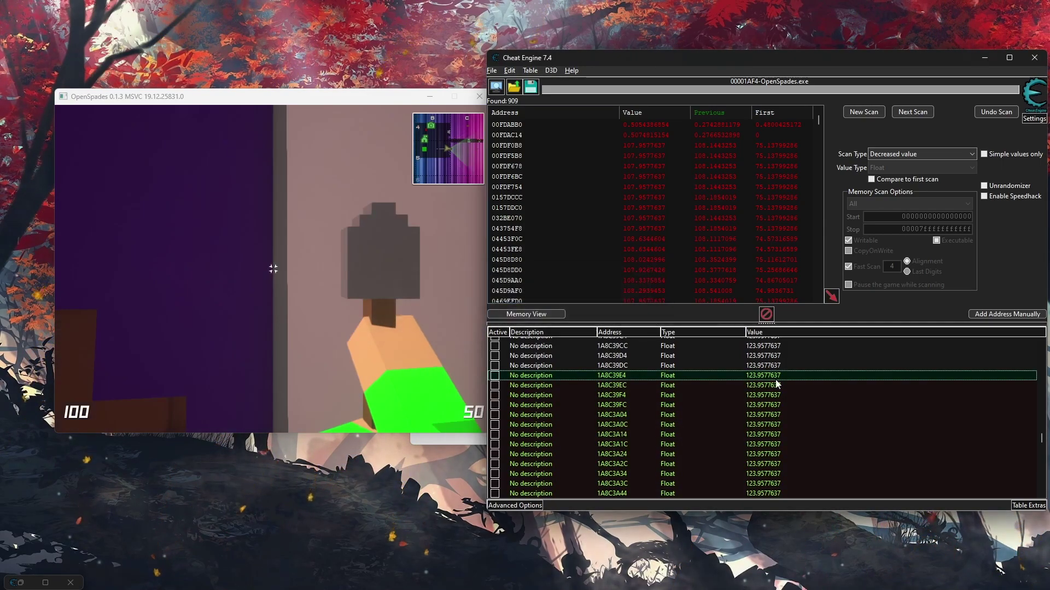
{"action": "key", "text": "alt+Tab"}
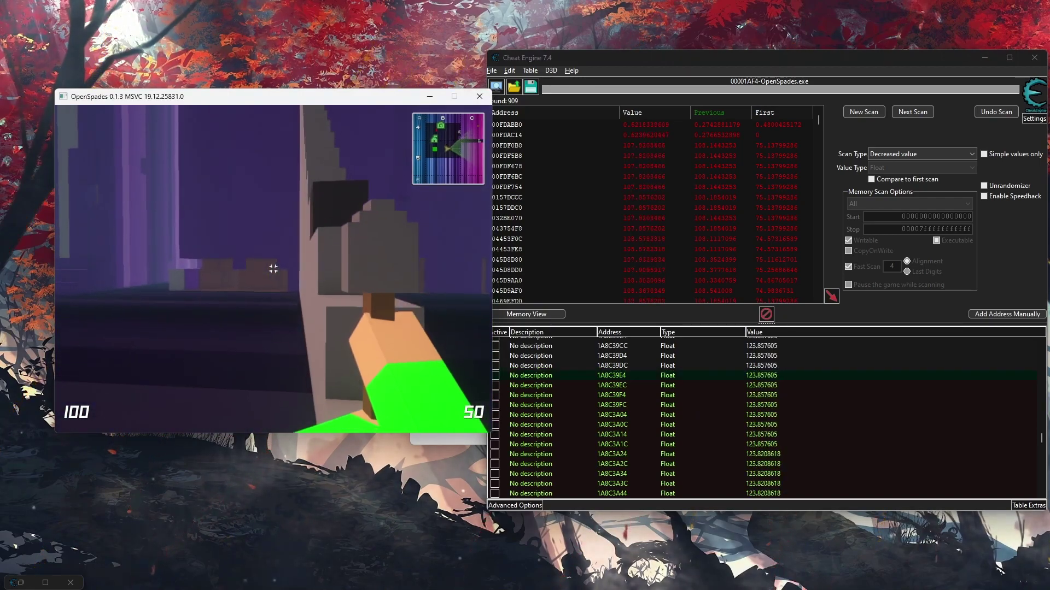
{"action": "key", "text": "alt+Tab"}
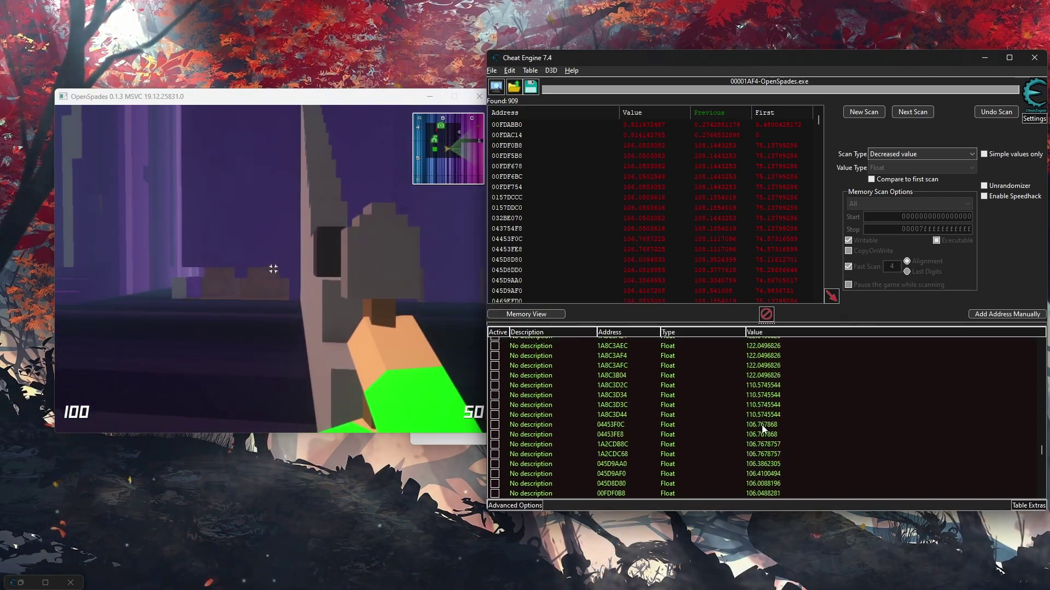
Step: Set entries 1A8C39C4 and 1A8C2CAC to 1, then delete them
{"action": "scroll", "coordinate": [754, 374], "scroll_direction": "up", "scroll_amount": 1}
{"action": "left_click", "coordinate": [757, 366]}
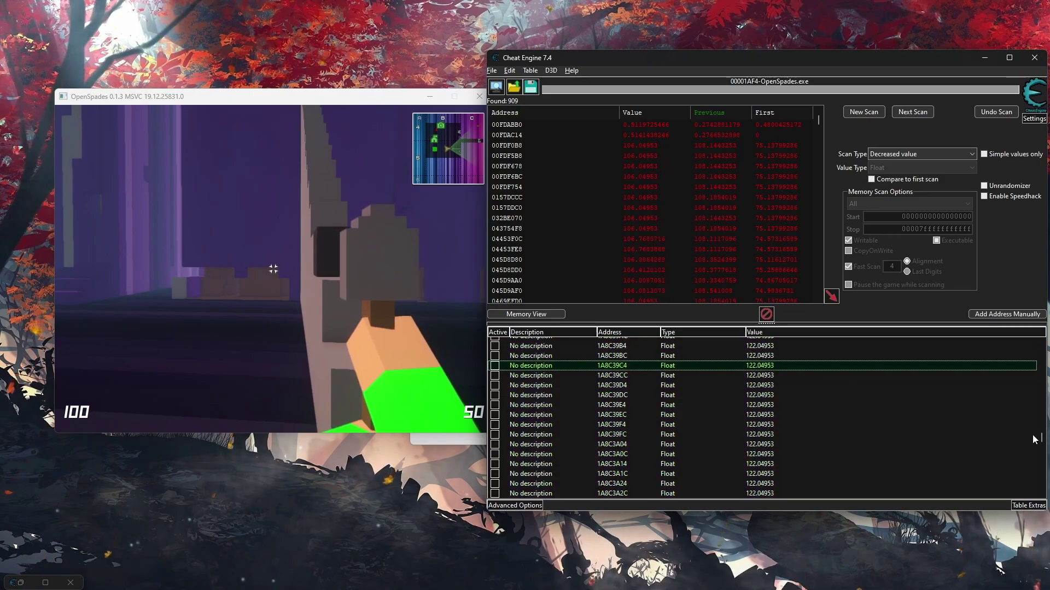
{"action": "scroll", "coordinate": [1043, 435], "scroll_direction": "up", "scroll_amount": 2}
{"action": "left_click_drag", "start_coordinate": [1041, 435], "coordinate": [1042, 350]}
{"action": "left_click", "coordinate": [763, 344]}
{"action": "double_click", "coordinate": [764, 346]}
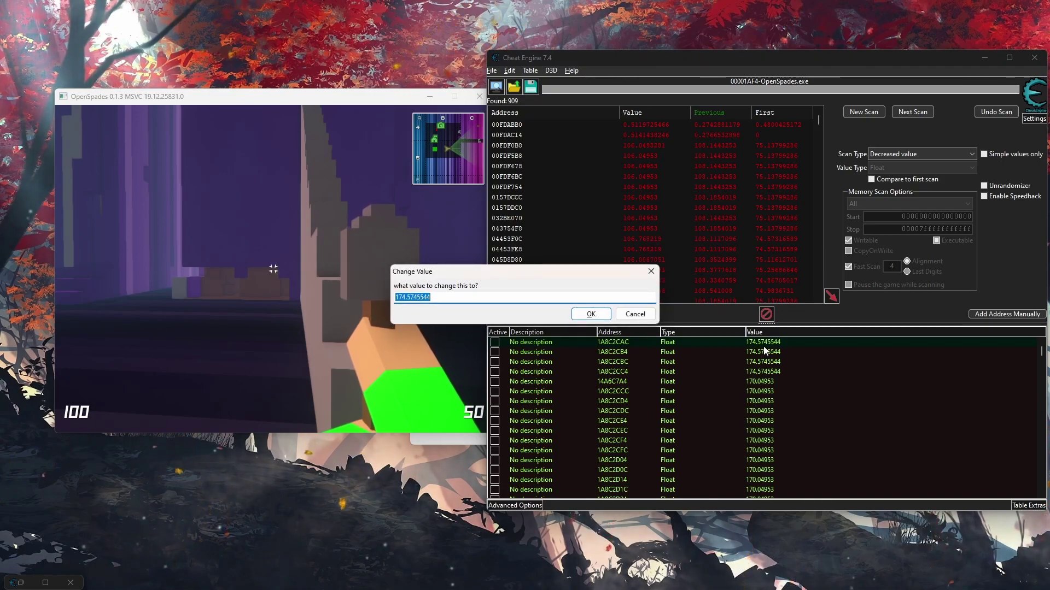
{"action": "type", "text": "178"}
{"action": "key", "text": "Return"}
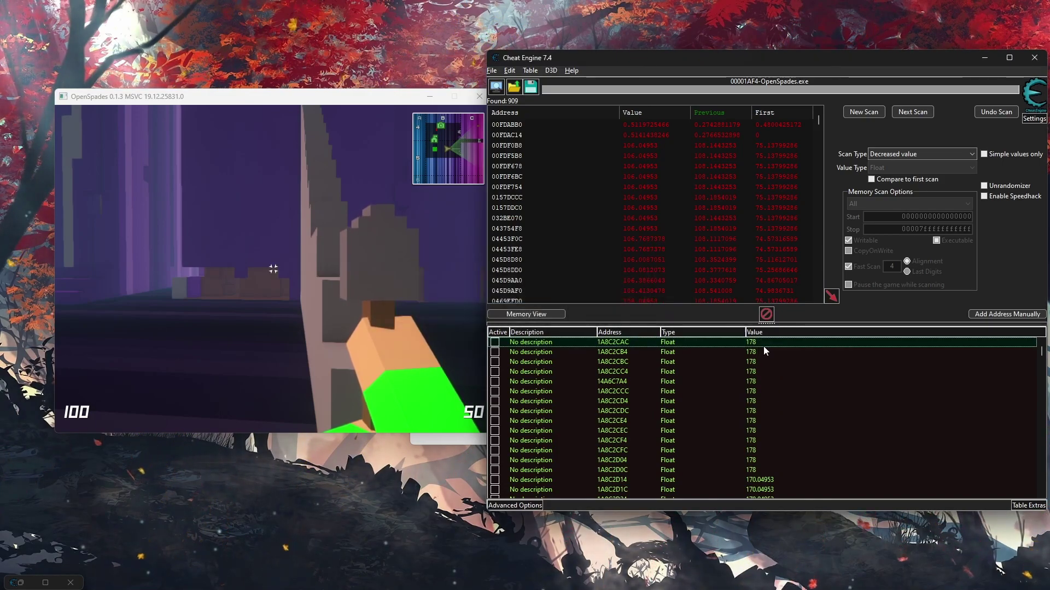
{"action": "key", "text": "Delete"}
{"action": "key", "text": "Return"}
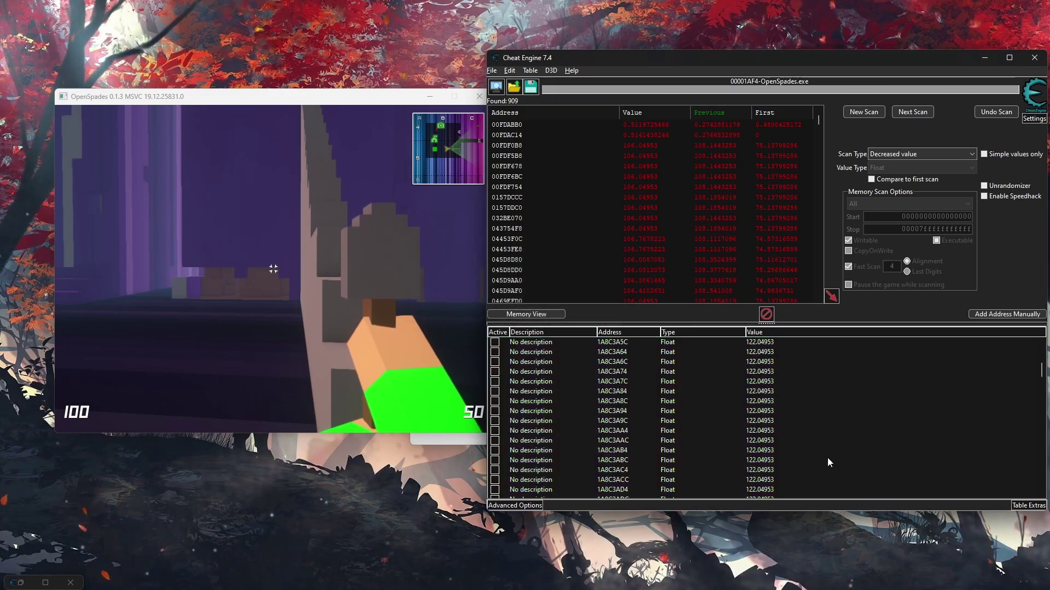
Step: Set the range from 04453F0C to 0CAB4B40 to 107
{"action": "scroll", "coordinate": [828, 458], "scroll_direction": "down", "scroll_amount": 20}
{"action": "scroll", "coordinate": [828, 457], "scroll_direction": "up", "scroll_amount": 9}
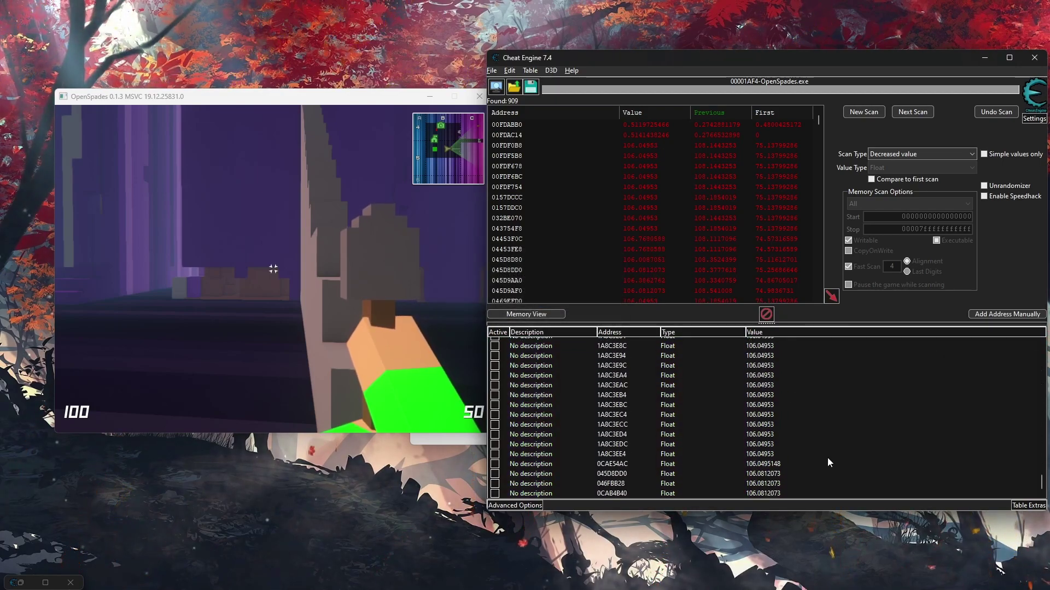
{"action": "scroll", "coordinate": [799, 424], "scroll_direction": "up", "scroll_amount": 10}
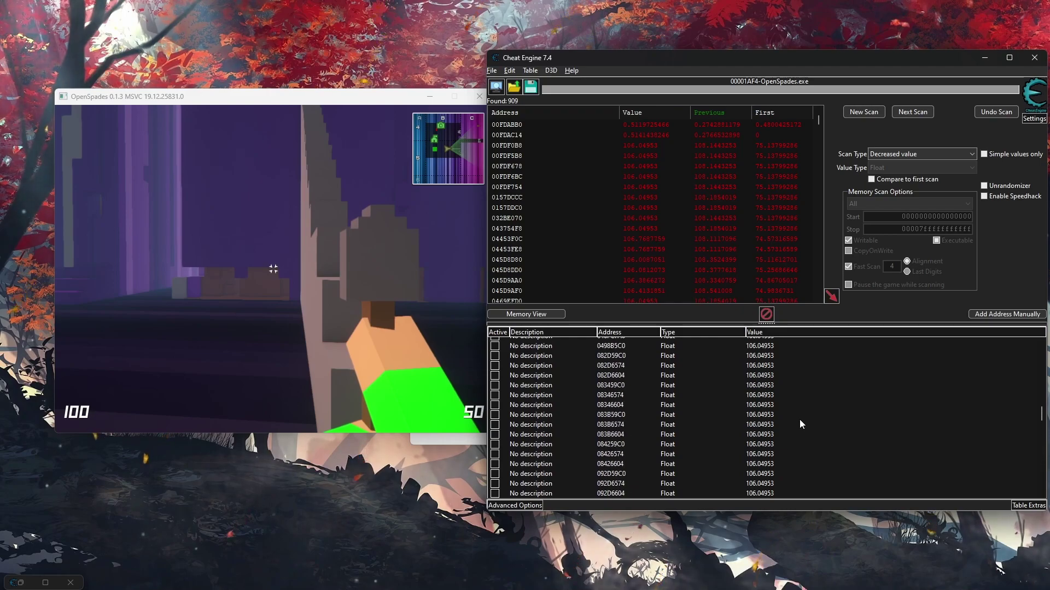
{"action": "scroll", "coordinate": [743, 390], "scroll_direction": "up", "scroll_amount": 1}
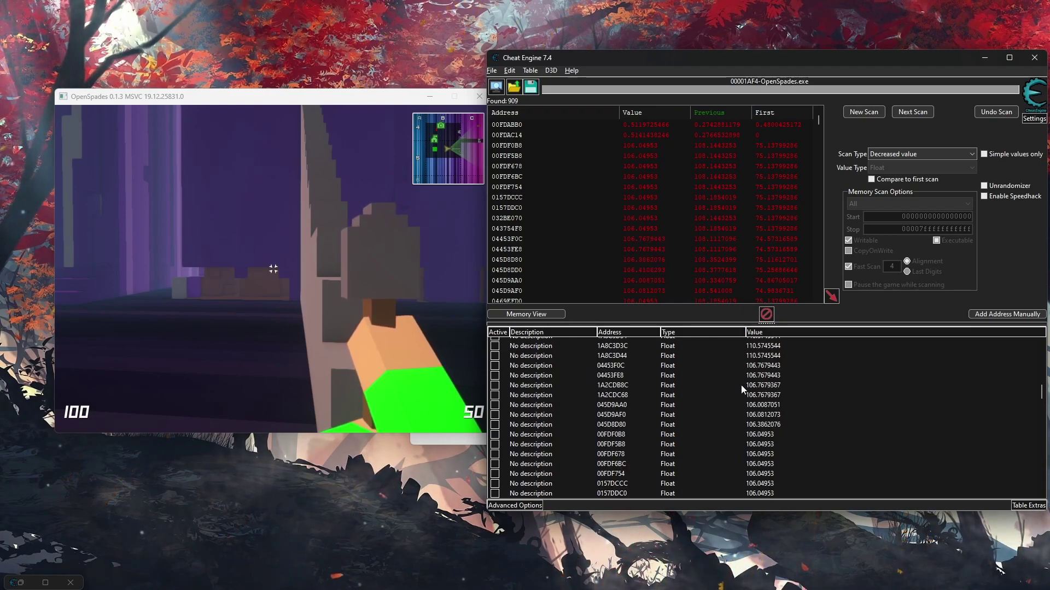
{"action": "left_click", "coordinate": [734, 394]}
{"action": "left_click_drag", "start_coordinate": [1042, 389], "coordinate": [1043, 491]}
{"action": "left_click", "coordinate": [766, 495], "text": "shift"}
{"action": "double_click", "coordinate": [766, 493]}
{"action": "type", "text": "107"}
{"action": "key", "text": "Return"}
Step: Select all addresses reading 123 and change their value to 125
{"action": "scroll", "coordinate": [765, 493], "scroll_direction": "up", "scroll_amount": 5}
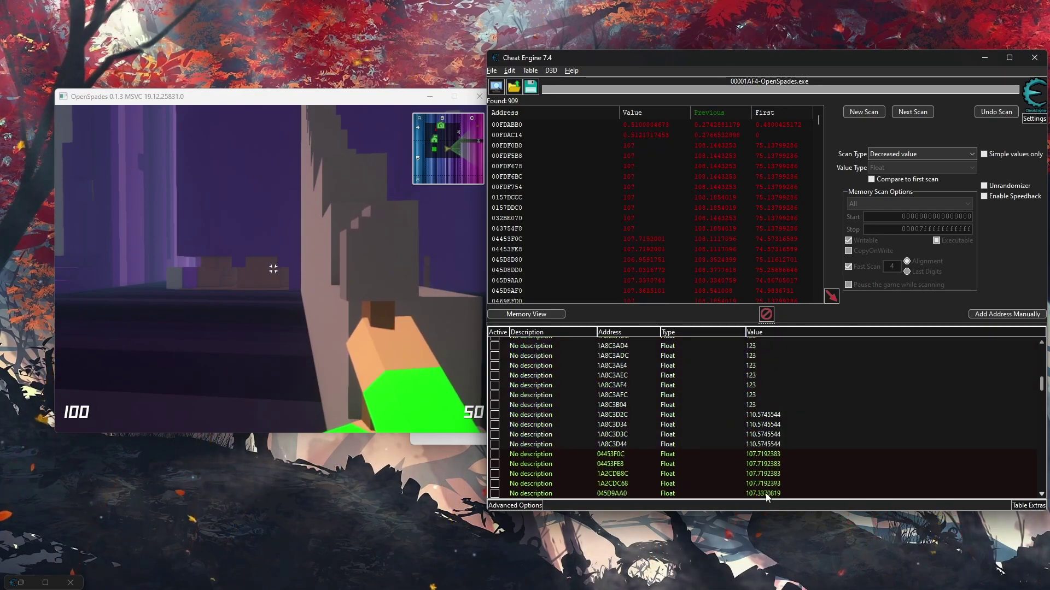
{"action": "left_click", "coordinate": [760, 442]}
{"action": "scroll", "coordinate": [759, 442], "scroll_direction": "up", "scroll_amount": 5}
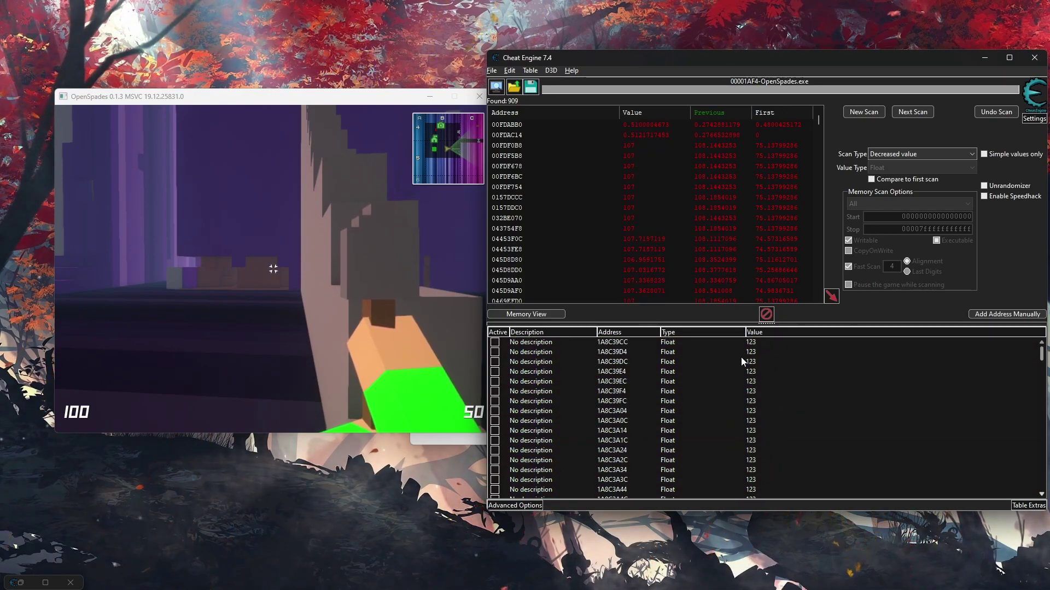
{"action": "left_click", "coordinate": [761, 342], "text": "shift"}
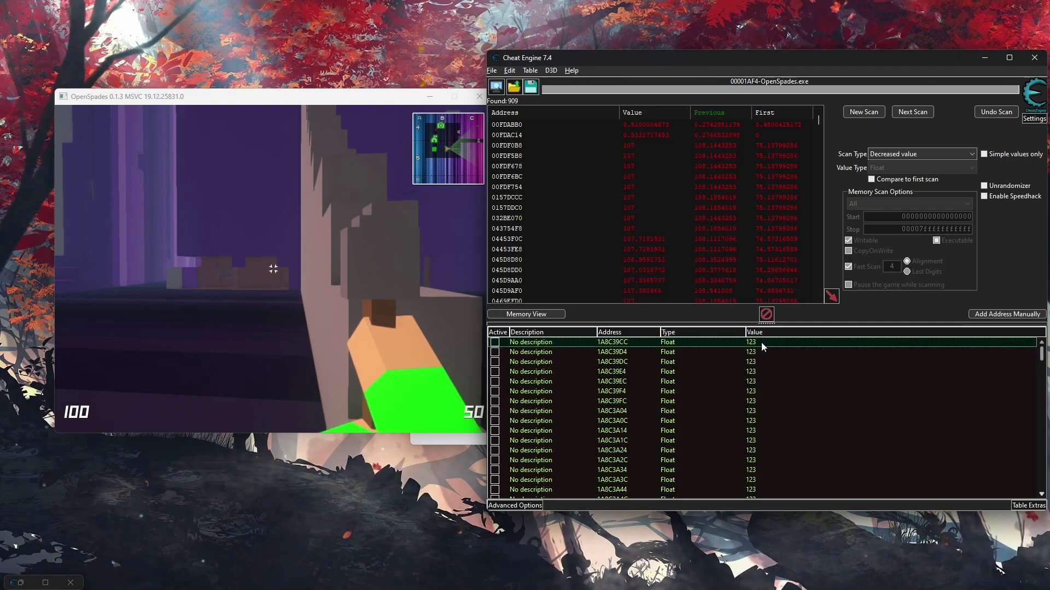
{"action": "double_click", "coordinate": [761, 342]}
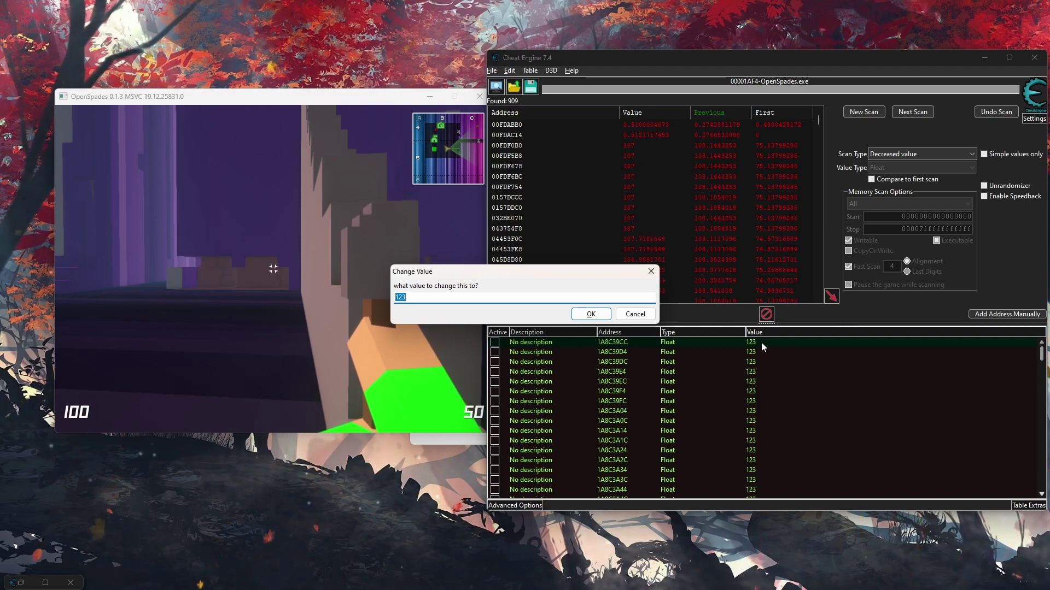
{"action": "type", "text": "125"}
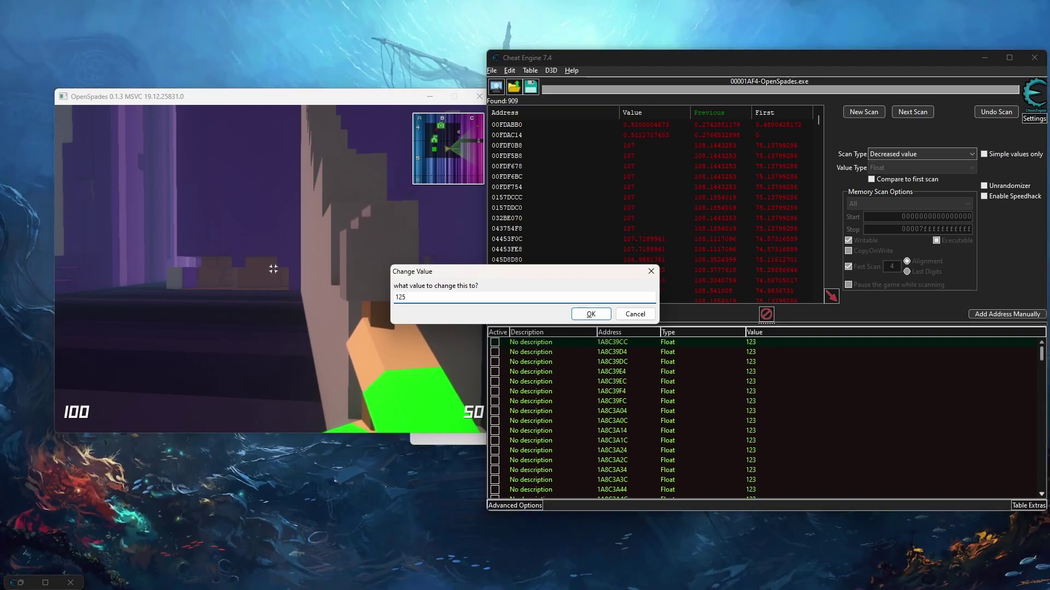
{"action": "key", "text": "Return"}
Step: Delete the 123-valued entries and set addresses 00FDF0B8 through 1A8C3EE4 to 108
{"action": "key", "text": "Delete"}
{"action": "key", "text": "Return"}
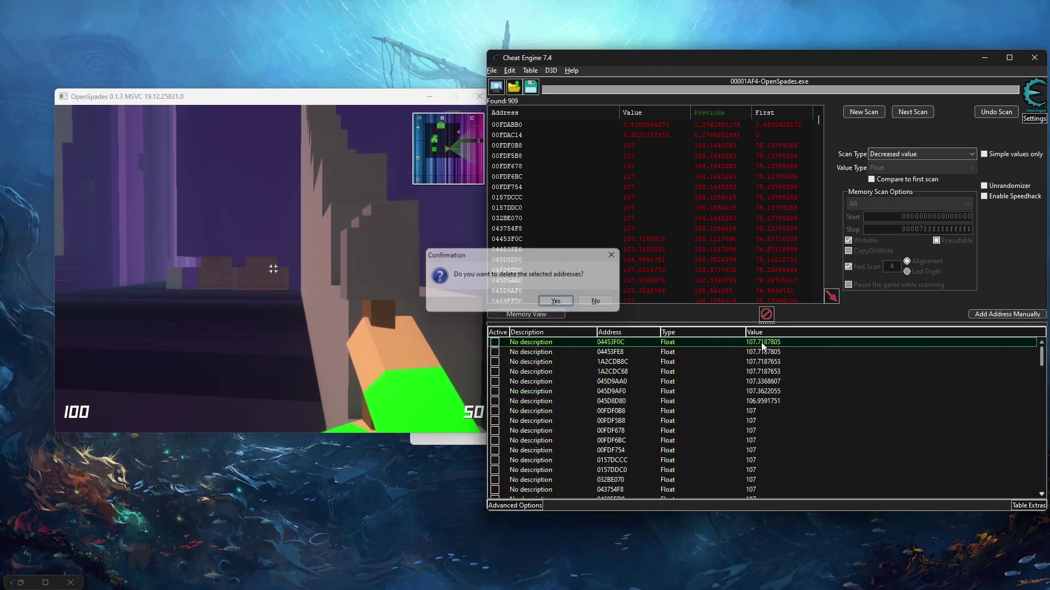
{"action": "scroll", "coordinate": [761, 383], "scroll_direction": "up", "scroll_amount": 6}
{"action": "scroll", "coordinate": [755, 425], "scroll_direction": "up", "scroll_amount": 6}
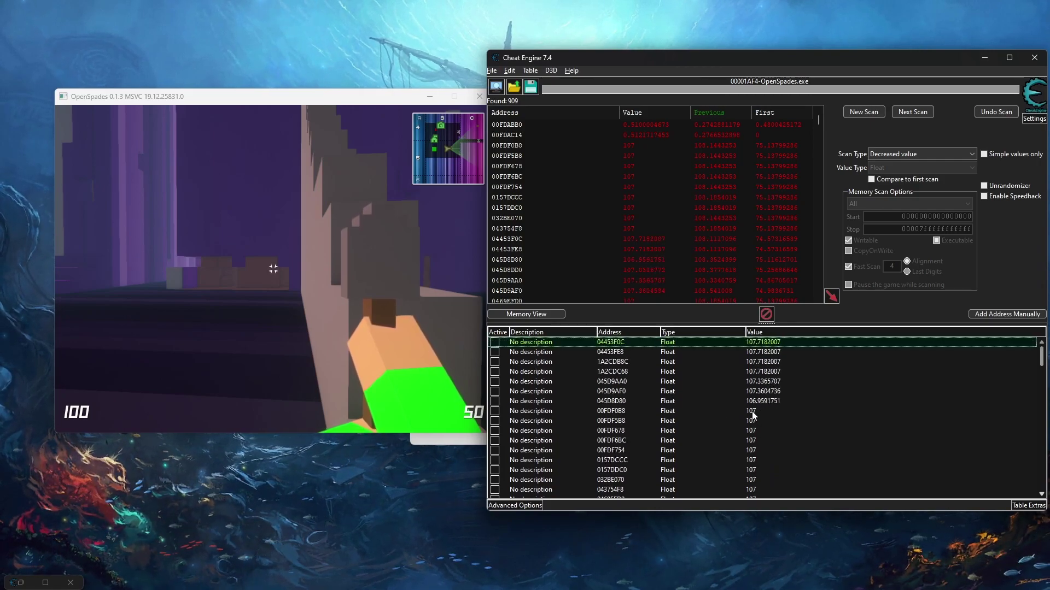
{"action": "left_click", "coordinate": [753, 416]}
{"action": "scroll", "coordinate": [759, 430], "scroll_direction": "down", "scroll_amount": 4}
{"action": "scroll", "coordinate": [758, 429], "scroll_direction": "down", "scroll_amount": 15}
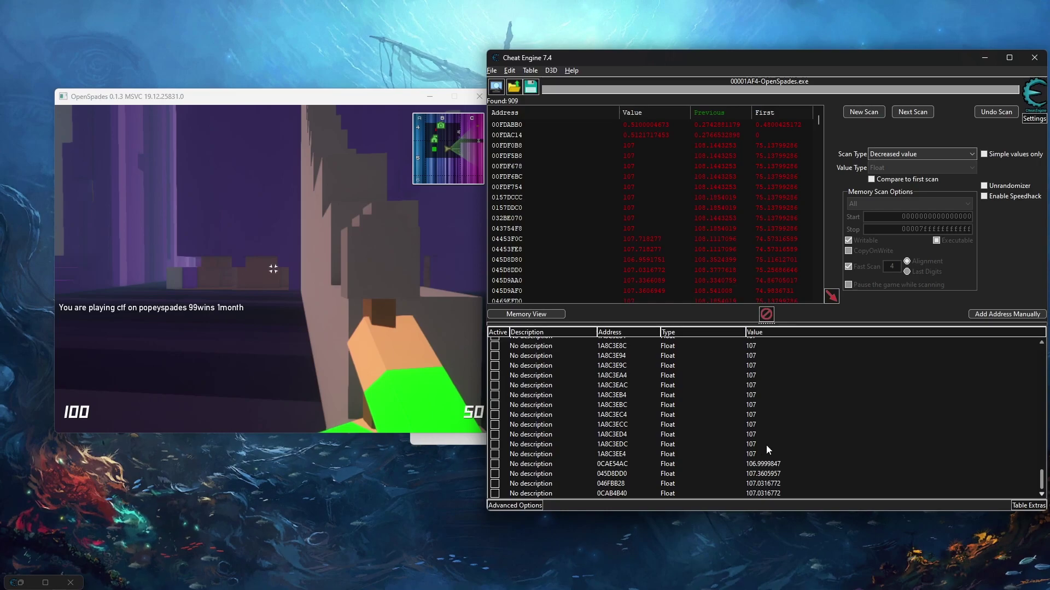
{"action": "left_click", "coordinate": [750, 455], "text": "shift"}
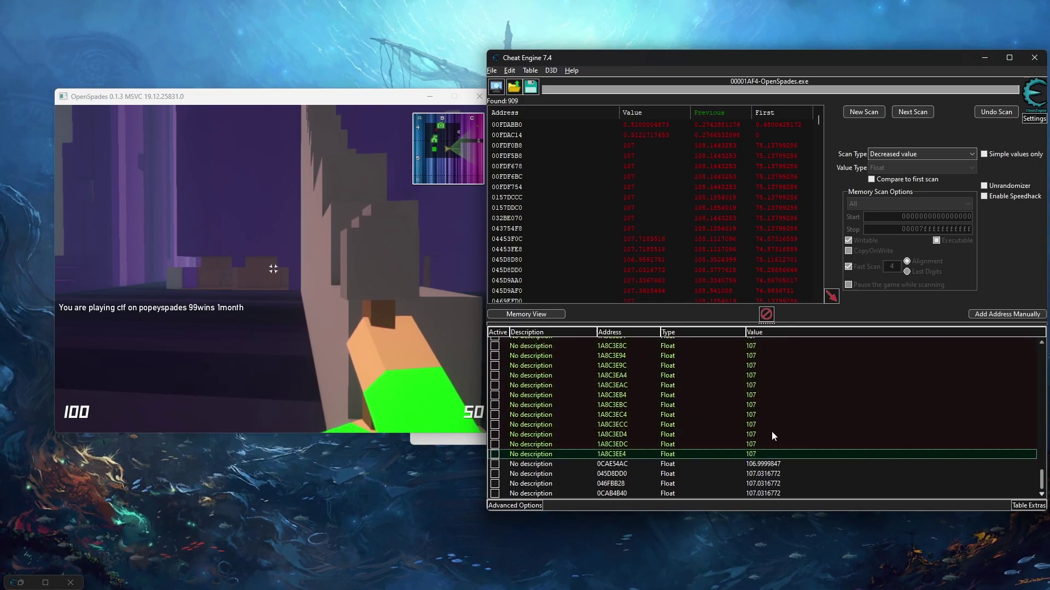
{"action": "scroll", "coordinate": [776, 455], "scroll_direction": "up", "scroll_amount": 20}
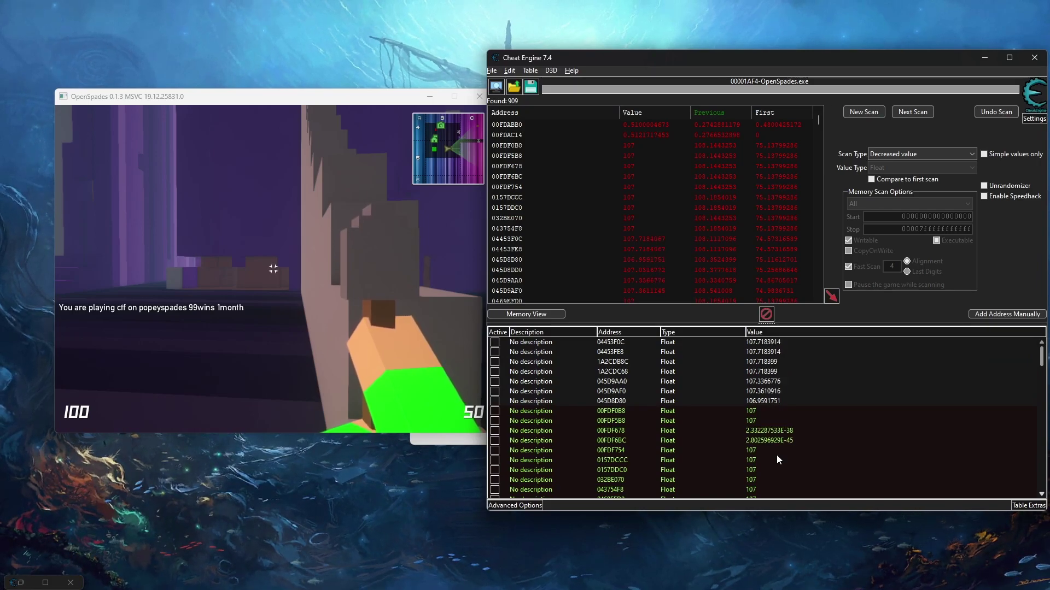
{"action": "double_click", "coordinate": [776, 455]}
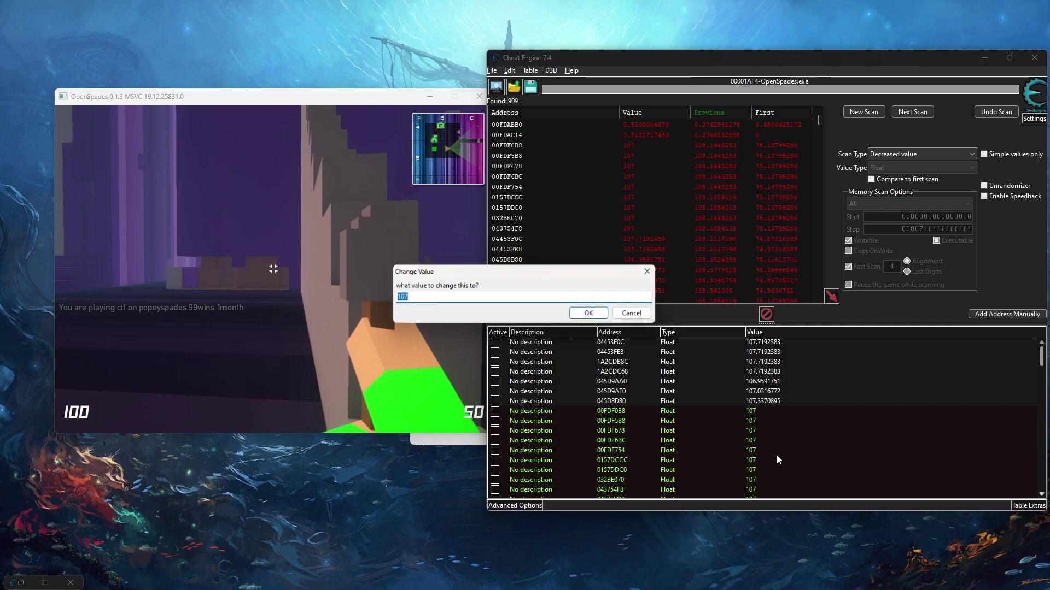
{"action": "type", "text": "108"}
{"action": "key", "text": "Return"}
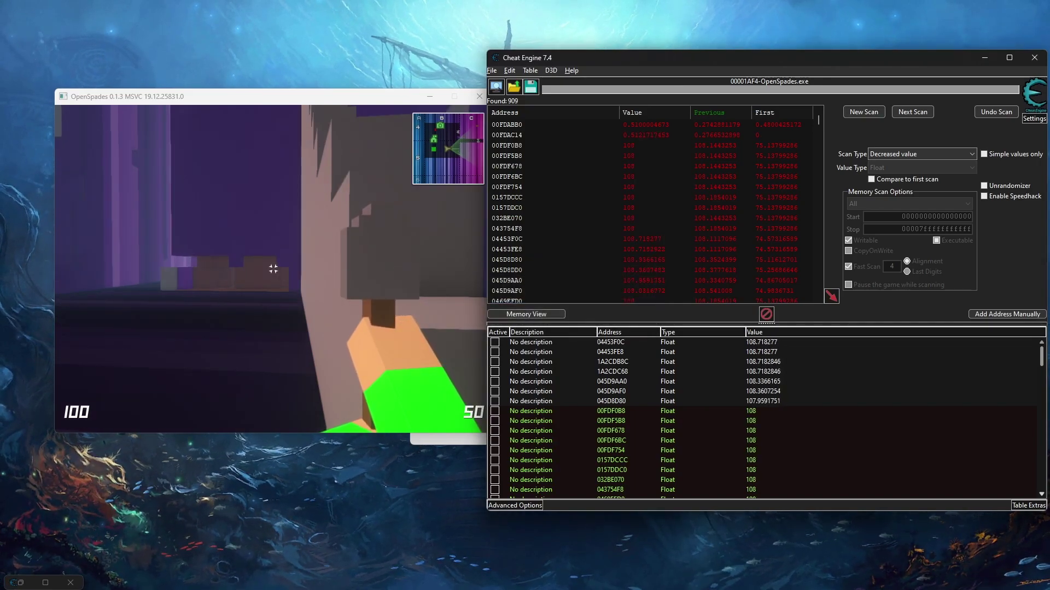
Step: Check the player height in-game, then raise the same addresses to 110 and observe again
{"action": "key", "text": "alt+Tab"}
{"action": "key", "text": "alt+Tab"}
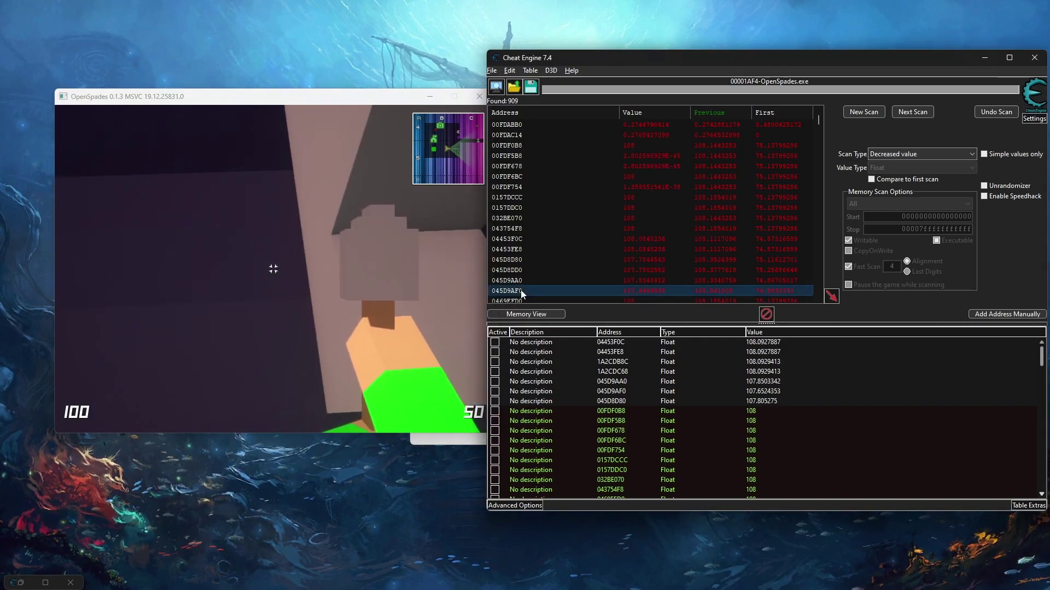
{"action": "key", "text": "Return"}
{"action": "type", "text": "110"}
{"action": "key", "text": "Return"}
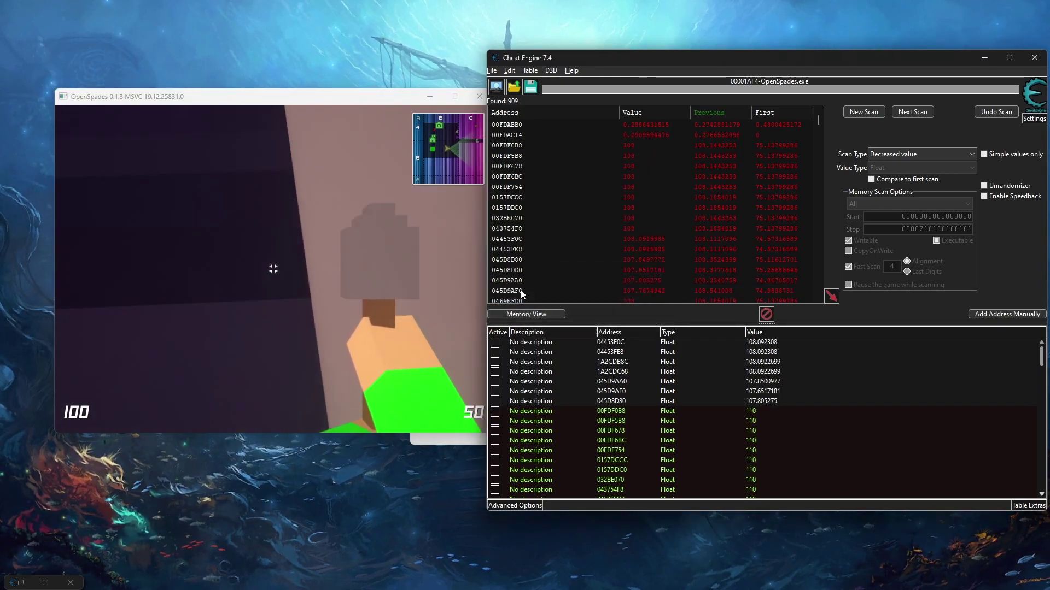
{"action": "scroll", "coordinate": [782, 415], "scroll_direction": "down", "scroll_amount": 3}
{"action": "key", "text": "alt+Tab"}
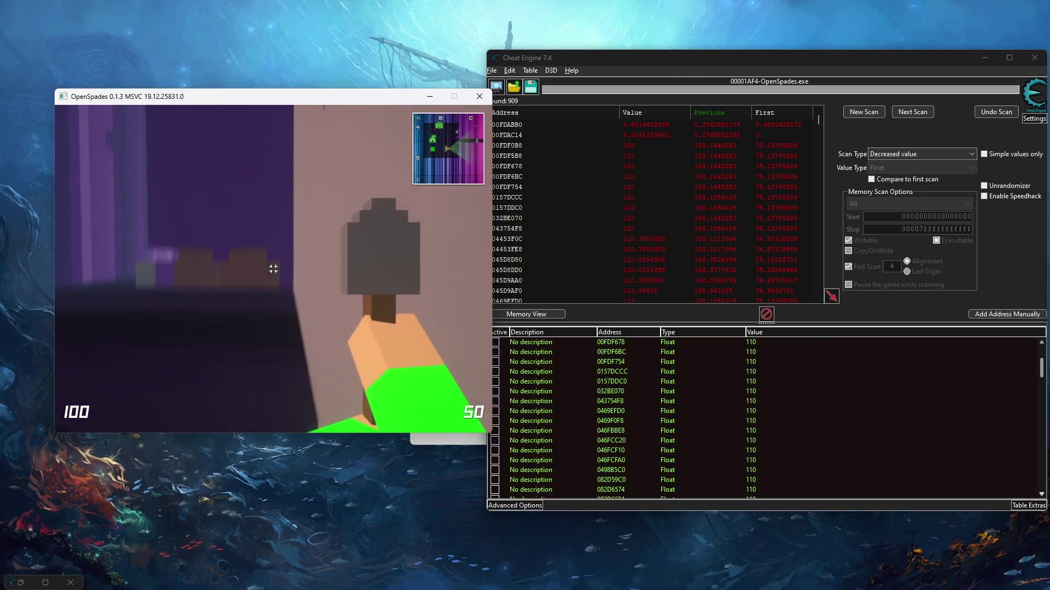
Step: Set the seven fractional-value addresses ending at 045D8D80 to 120
{"action": "key", "text": "alt+Tab"}
{"action": "scroll", "coordinate": [765, 406], "scroll_direction": "up", "scroll_amount": 3}
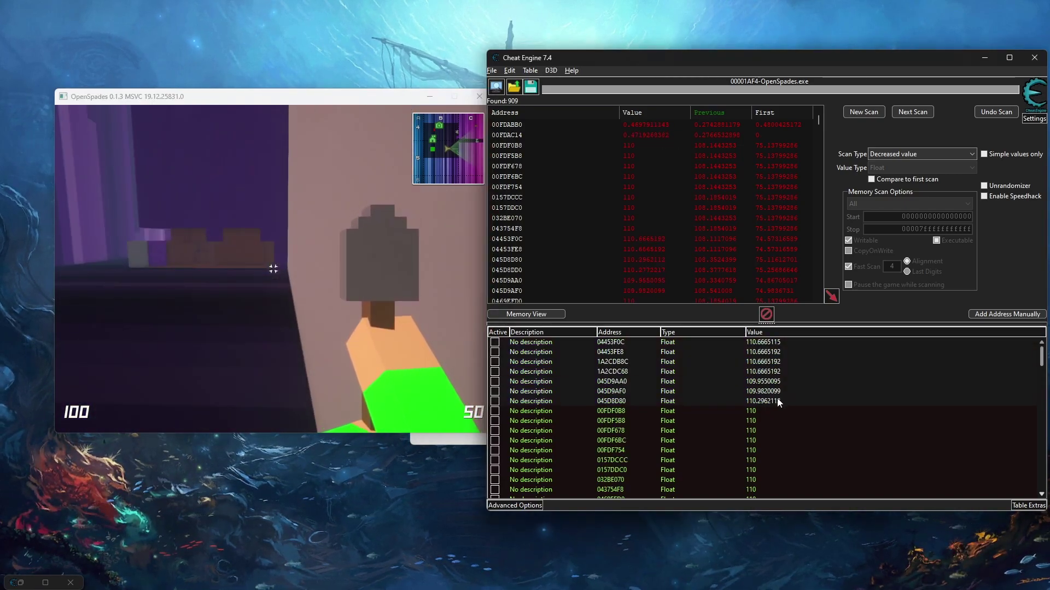
{"action": "left_click", "coordinate": [770, 402]}
{"action": "left_click", "coordinate": [764, 343], "text": "shift"}
{"action": "key", "text": "Return"}
{"action": "type", "text": "120"}
{"action": "key", "text": "Return"}
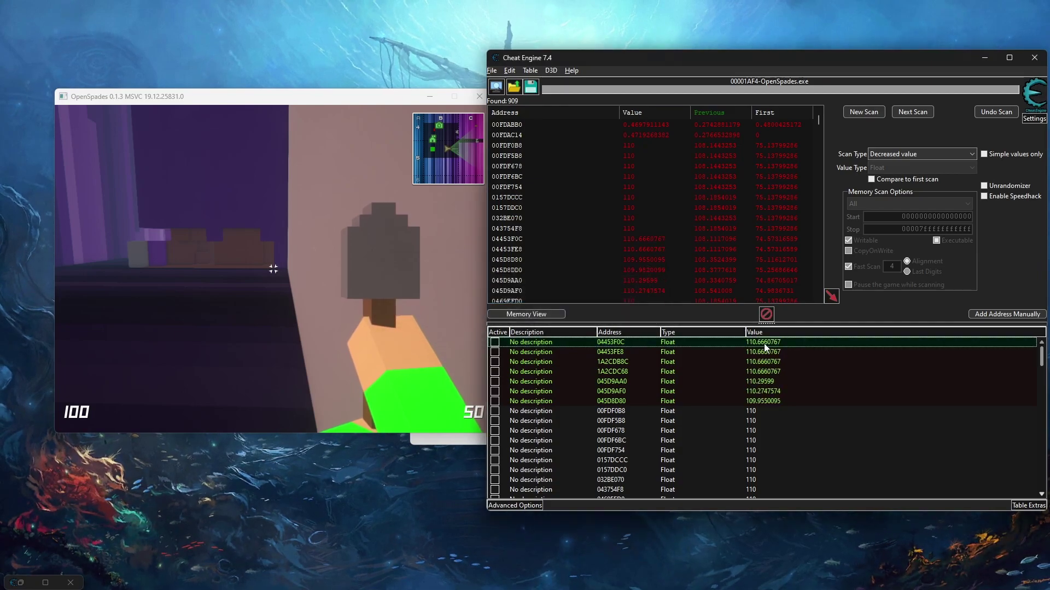
Step: Set addresses 1A8C3EBC through 0CAB4B40 to 120 and delete them from the list
{"action": "scroll", "coordinate": [803, 413], "scroll_direction": "down", "scroll_amount": 15}
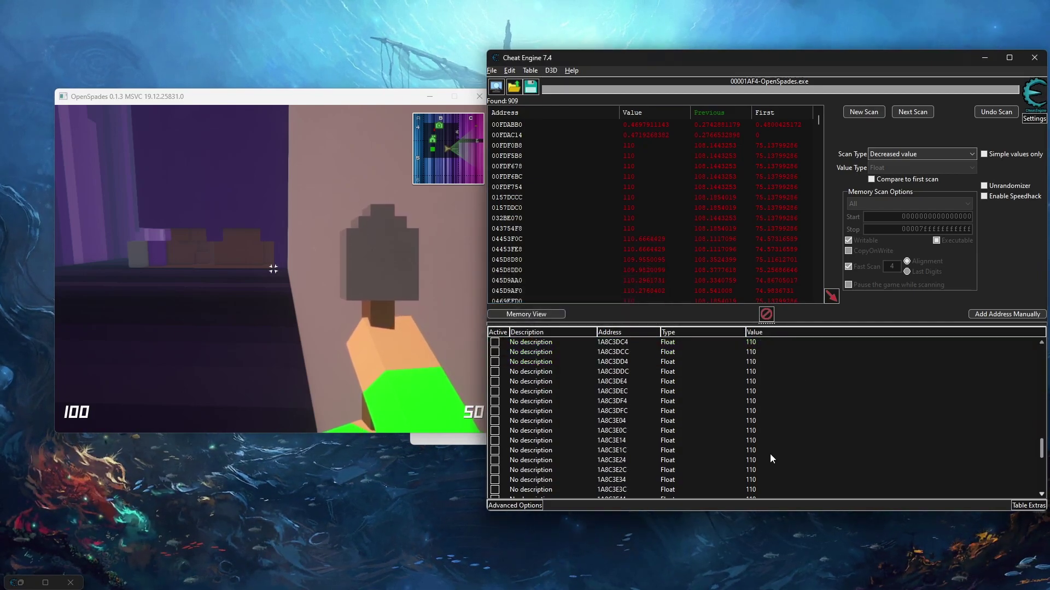
{"action": "scroll", "coordinate": [770, 458], "scroll_direction": "down", "scroll_amount": 8}
{"action": "left_click", "coordinate": [757, 405]}
{"action": "left_click", "coordinate": [758, 493], "text": "shift"}
{"action": "key", "text": "Return"}
{"action": "key", "text": "Return"}
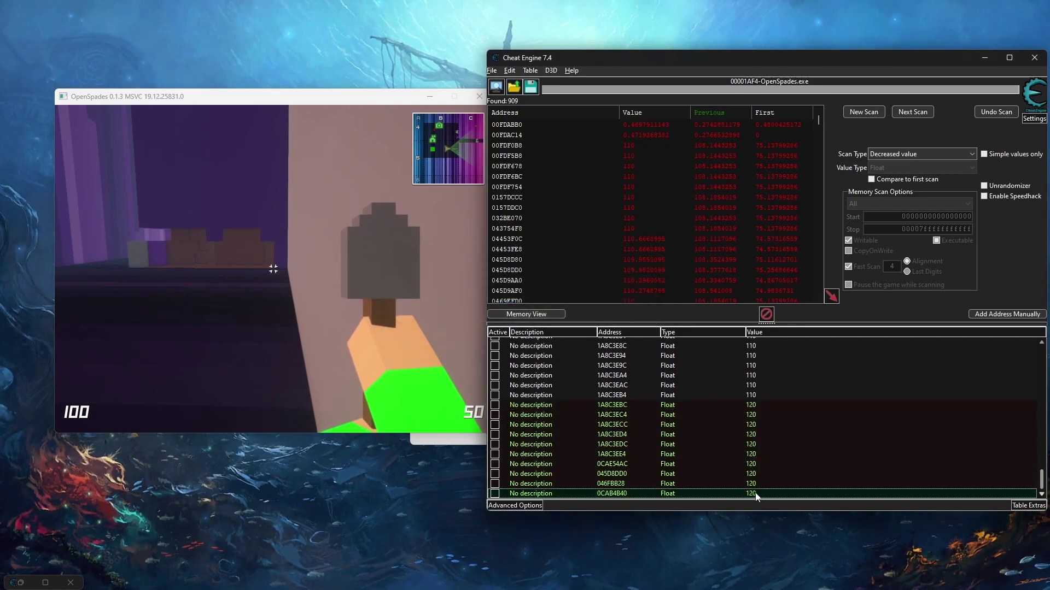
{"action": "key", "text": "Delete"}
{"action": "key", "text": "Return"}
Step: Remove addresses 04453F0C through 00FDF0B8 from the list
{"action": "scroll", "coordinate": [805, 444], "scroll_direction": "up", "scroll_amount": 20}
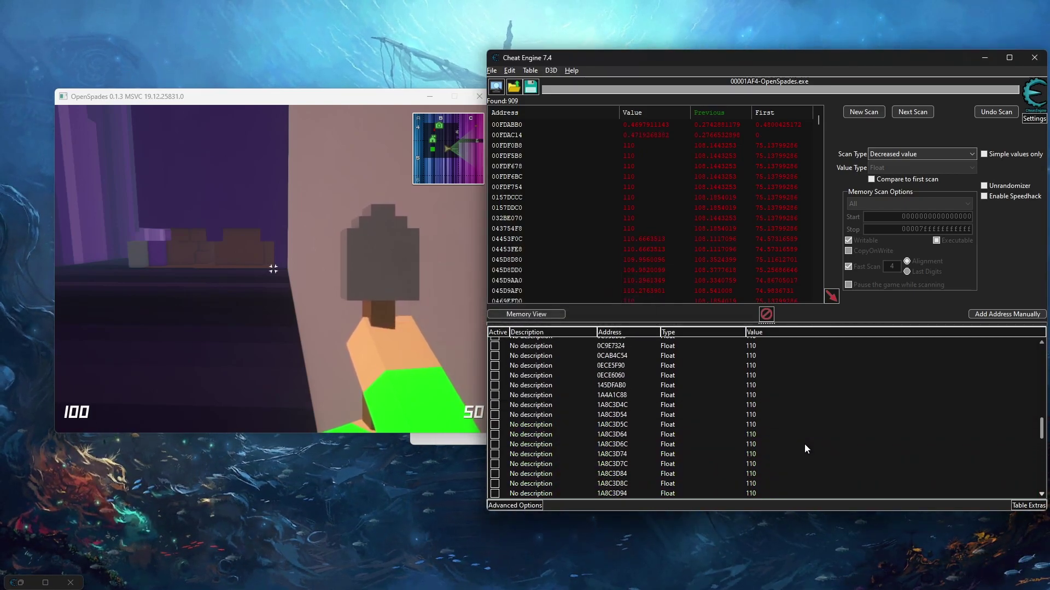
{"action": "left_click", "coordinate": [761, 394]}
{"action": "left_click", "coordinate": [752, 402]}
{"action": "left_click", "coordinate": [757, 350], "text": "shift"}
{"action": "left_click", "coordinate": [752, 410]}
{"action": "left_click", "coordinate": [765, 342], "text": "shift"}
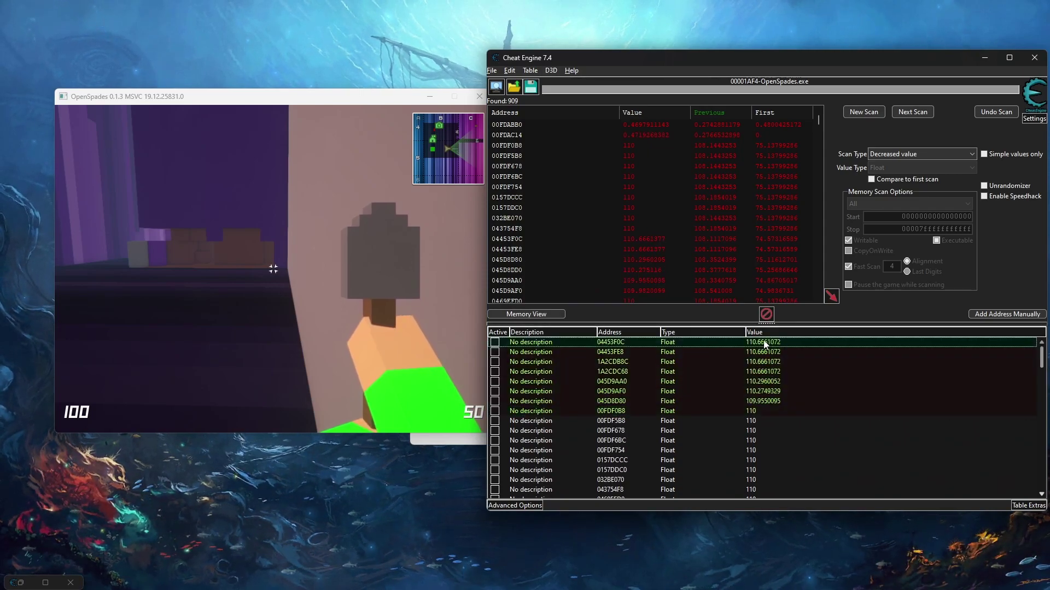
{"action": "double_click", "coordinate": [765, 343]}
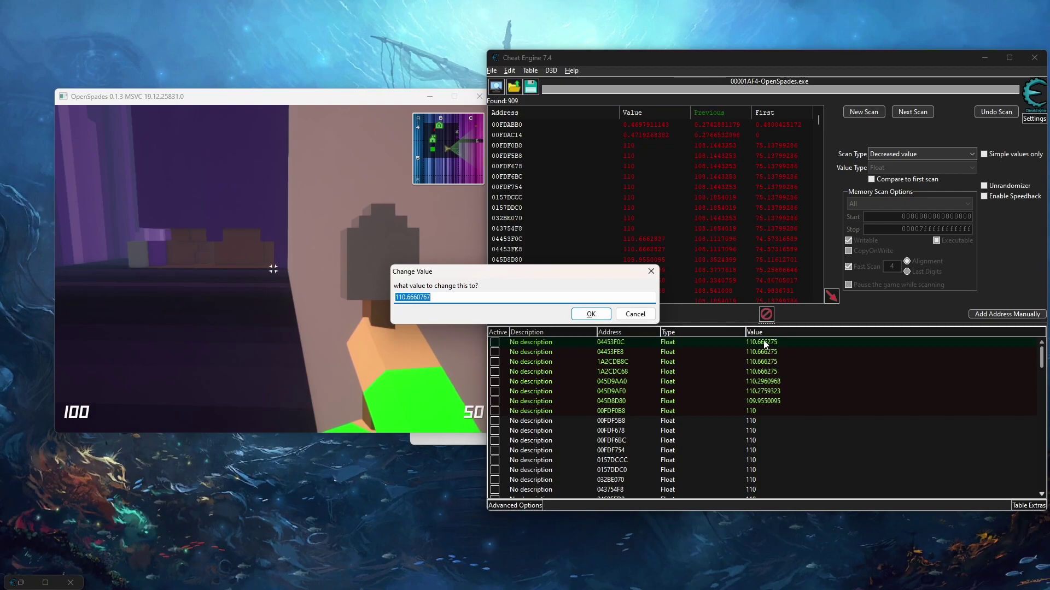
{"action": "key", "text": "Escape"}
{"action": "key", "text": "Delete"}
{"action": "key", "text": "Return"}
Step: Set the rows down to 093B6604 to 120, then delete them
{"action": "scroll", "coordinate": [777, 403], "scroll_direction": "down", "scroll_amount": 10}
{"action": "left_click", "coordinate": [769, 417], "text": "shift"}
{"action": "key", "text": "Return"}
{"action": "type", "text": "120"}
{"action": "key", "text": "Return"}
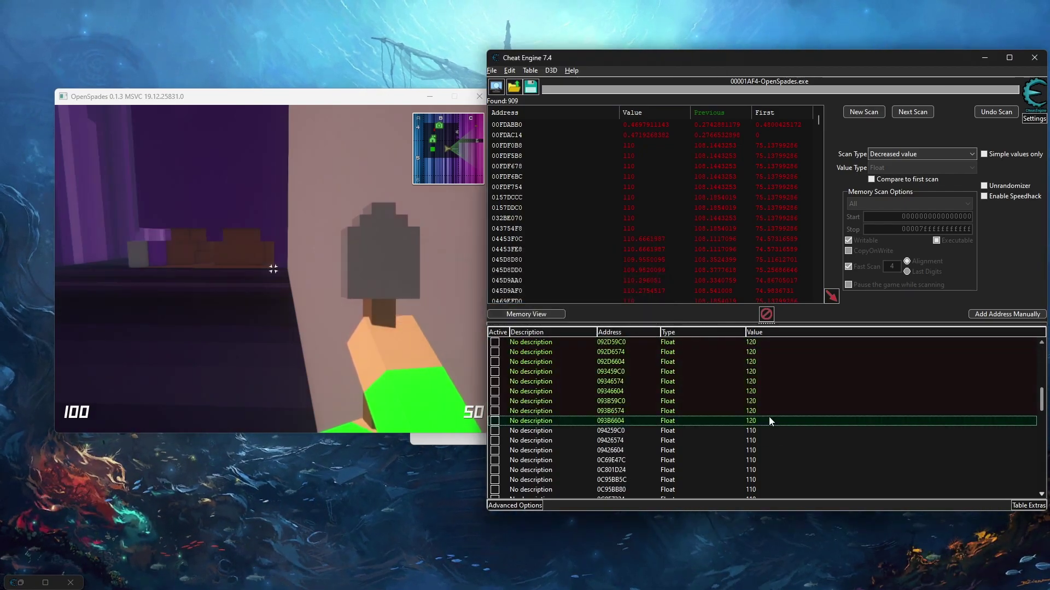
{"action": "key", "text": "Delete"}
{"action": "key", "text": "Return"}
Step: Set the rows near the end of the list to 120
{"action": "scroll", "coordinate": [763, 481], "scroll_direction": "down", "scroll_amount": 10}
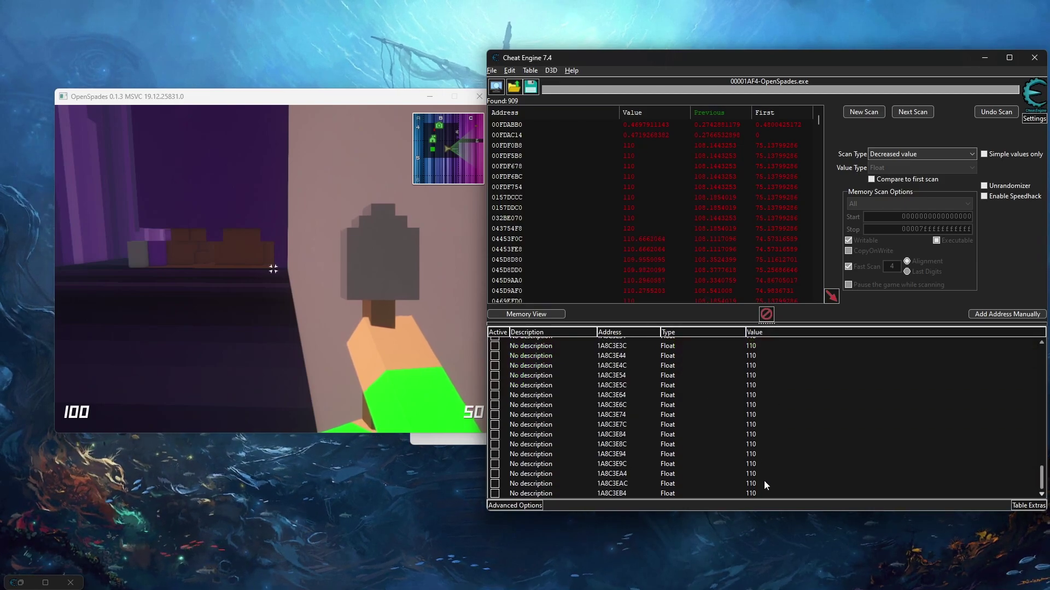
{"action": "left_click", "coordinate": [768, 494], "text": "shift"}
{"action": "double_click", "coordinate": [768, 493]}
{"action": "type", "text": "120"}
{"action": "key", "text": "Return"}
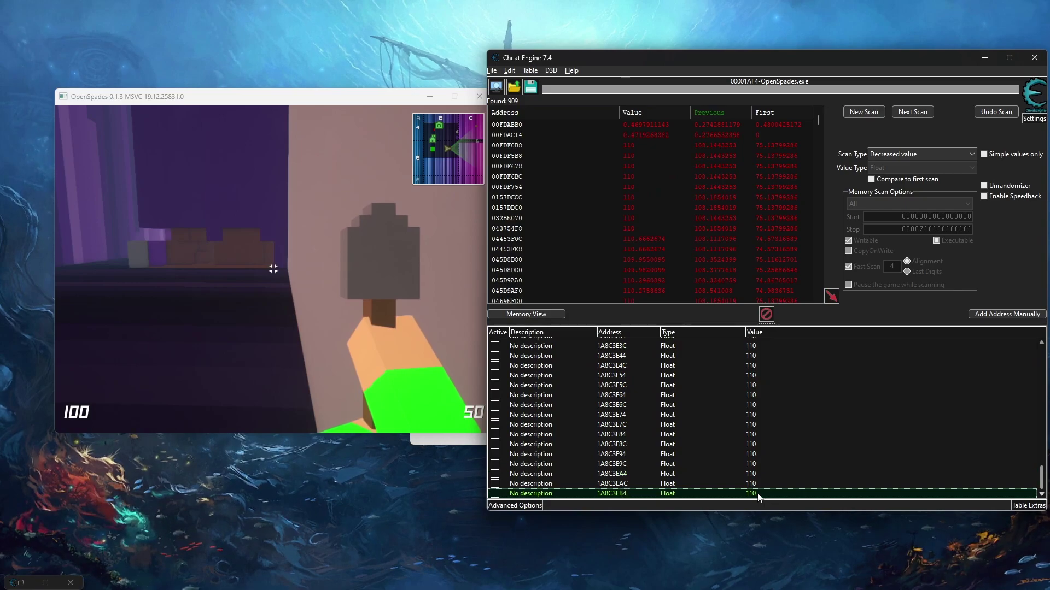
Step: Set rows from 1A8C3DA4 downward to 120, then delete them
{"action": "scroll", "coordinate": [727, 453], "scroll_direction": "up", "scroll_amount": 4}
{"action": "scroll", "coordinate": [727, 458], "scroll_direction": "up", "scroll_amount": 4}
{"action": "left_click", "coordinate": [756, 395], "text": "shift"}
{"action": "double_click", "coordinate": [755, 394]}
{"action": "type", "text": "120"}
{"action": "key", "text": "Return"}
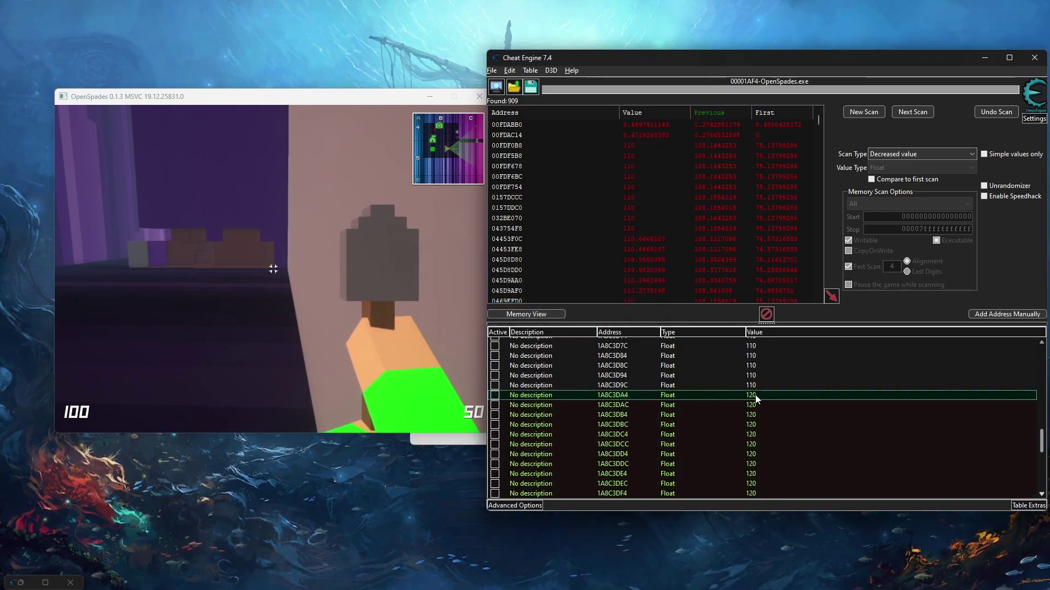
{"action": "key", "text": "Delete"}
{"action": "key", "text": "Return"}
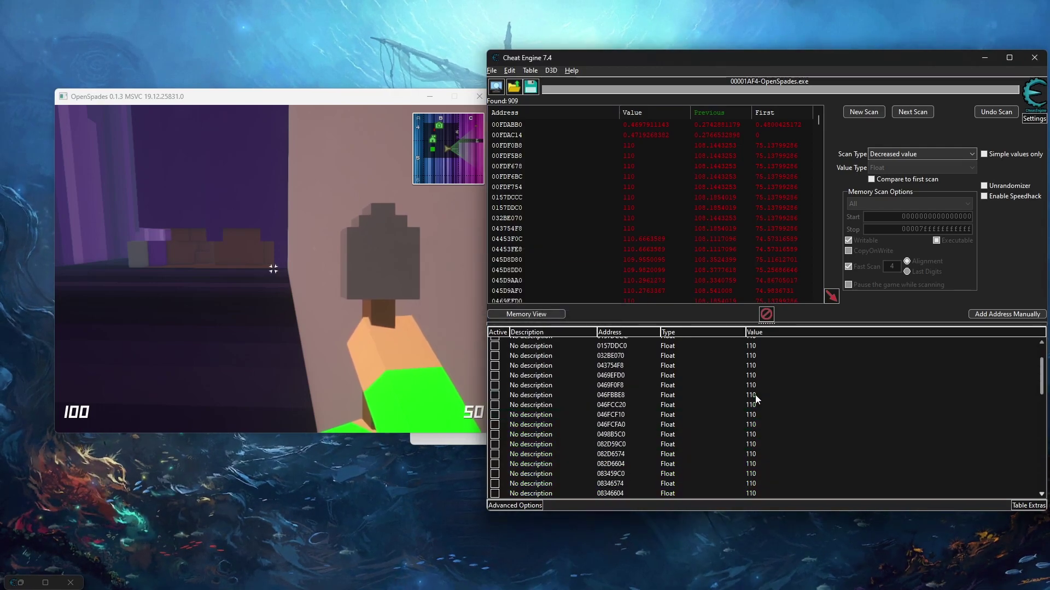
Step: Select every remaining address and open Change Value showing 110
{"action": "scroll", "coordinate": [765, 415], "scroll_direction": "up", "scroll_amount": 2}
{"action": "key", "text": "ctrl+a"}
{"action": "key", "text": "Return"}
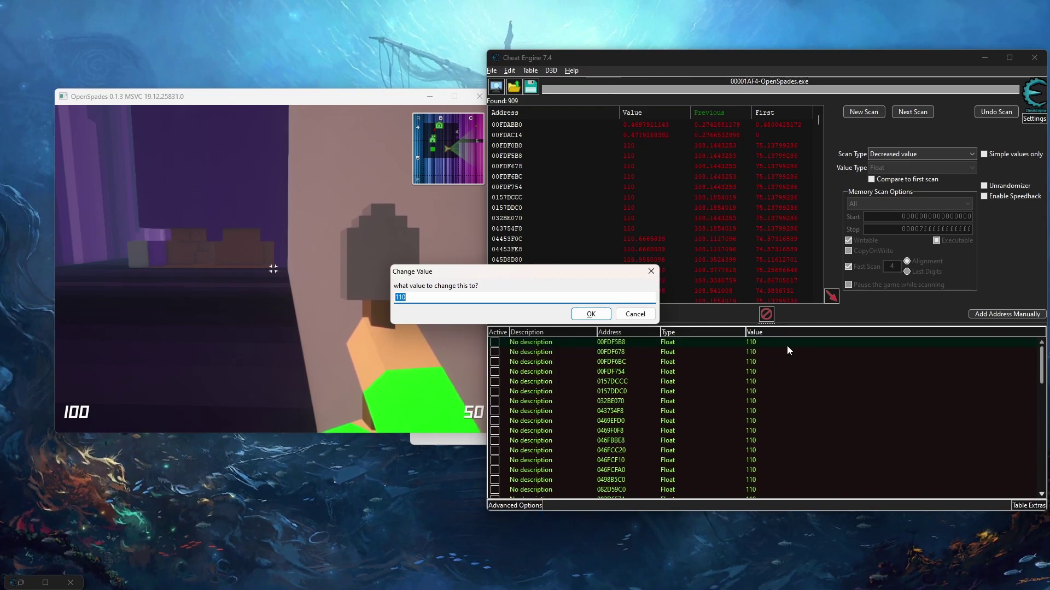
Step: Set rows 1A8C3D4C through 1A8C3D9C to 120, then delete them
{"action": "key", "text": "Return"}
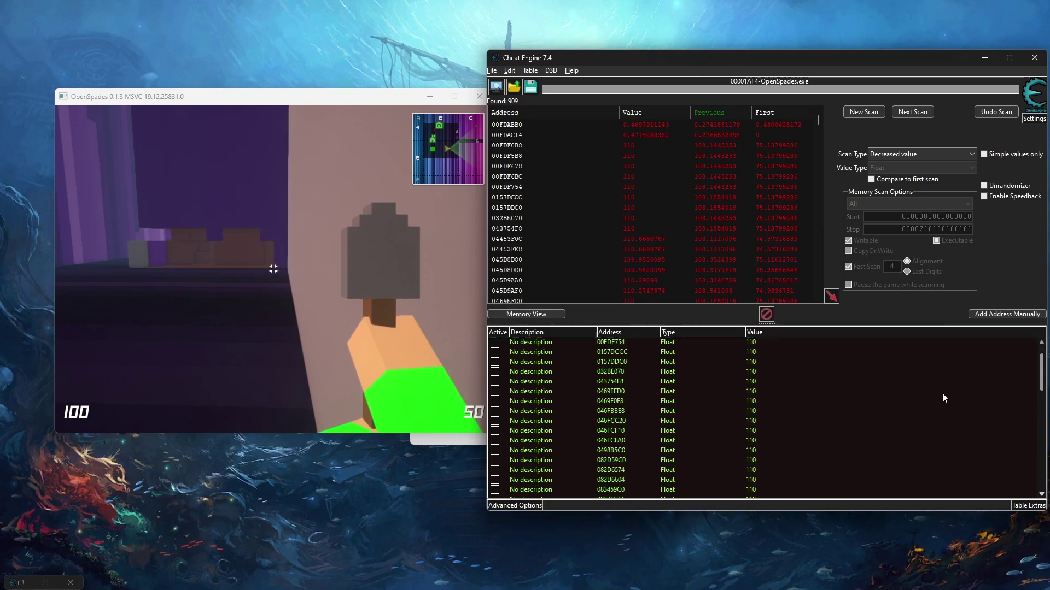
{"action": "scroll", "coordinate": [769, 397], "scroll_direction": "down", "scroll_amount": 10}
{"action": "left_click", "coordinate": [758, 494], "text": "shift"}
{"action": "key", "text": "Return"}
{"action": "type", "text": "120"}
{"action": "key", "text": "Return"}
{"action": "key", "text": "Delete"}
{"action": "key", "text": "Return"}
Step: Test the remaining candidate addresses with values 115 and then 120
{"action": "double_click", "coordinate": [756, 395]}
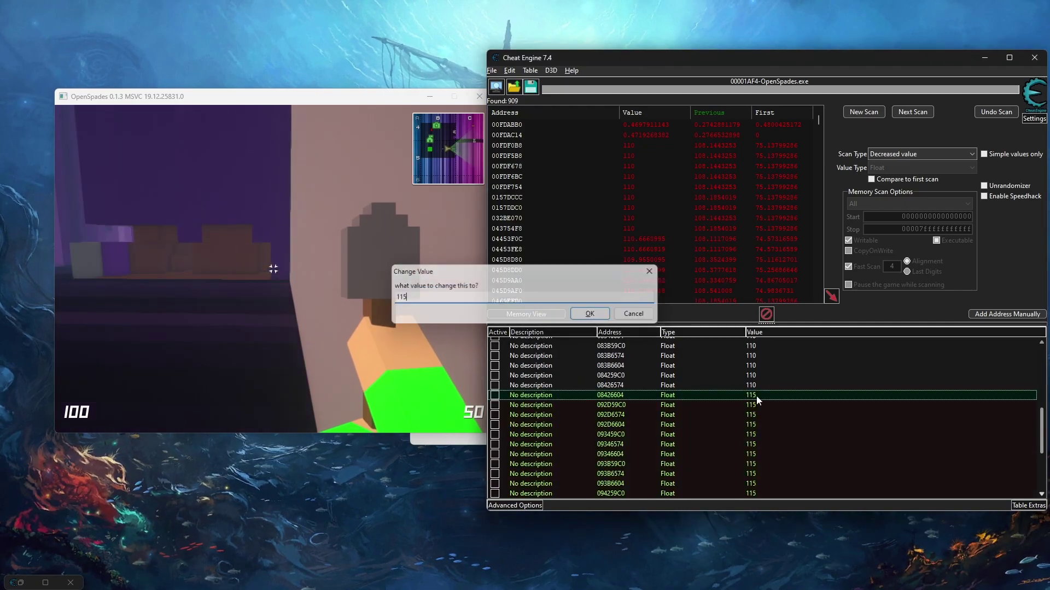
{"action": "key", "text": "Return"}
{"action": "scroll", "coordinate": [749, 391], "scroll_direction": "up", "scroll_amount": 10}
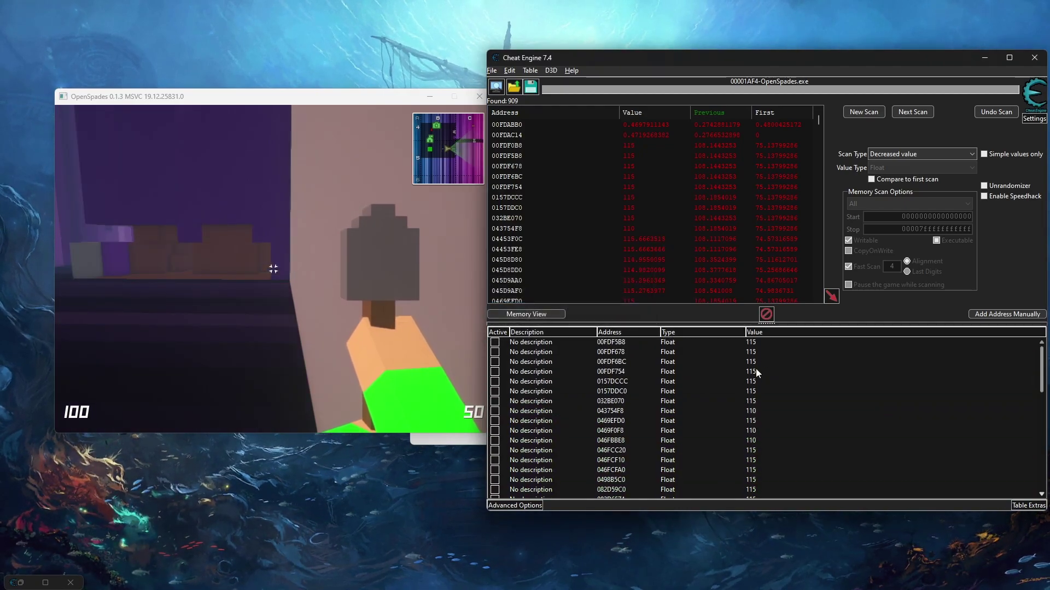
{"action": "scroll", "coordinate": [760, 414], "scroll_direction": "down", "scroll_amount": 15}
{"action": "scroll", "coordinate": [759, 415], "scroll_direction": "up", "scroll_amount": 2}
{"action": "left_click", "coordinate": [760, 414], "text": "shift"}
{"action": "double_click", "coordinate": [760, 414]}
{"action": "type", "text": "120"}
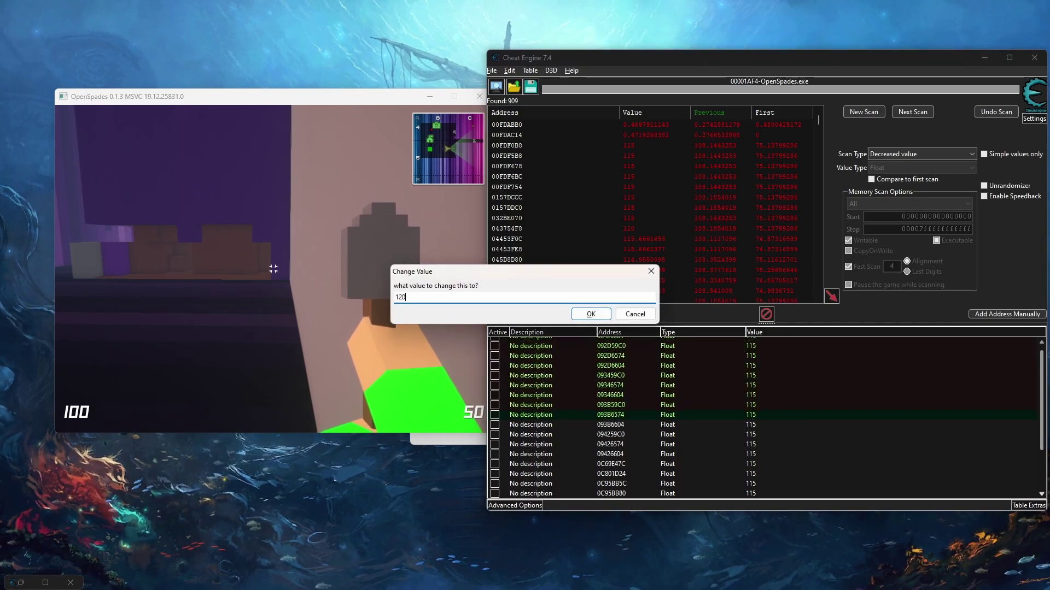
{"action": "key", "text": "Return"}
Step: Set the lower candidates down to 0C95BB80 to 120
{"action": "scroll", "coordinate": [752, 422], "scroll_direction": "down", "scroll_amount": 3}
{"action": "left_click", "coordinate": [753, 421]}
{"action": "left_click", "coordinate": [773, 343]}
{"action": "left_click", "coordinate": [751, 411], "text": "shift"}
{"action": "double_click", "coordinate": [750, 412]}
{"action": "type", "text": "120"}
{"action": "key", "text": "Return"}
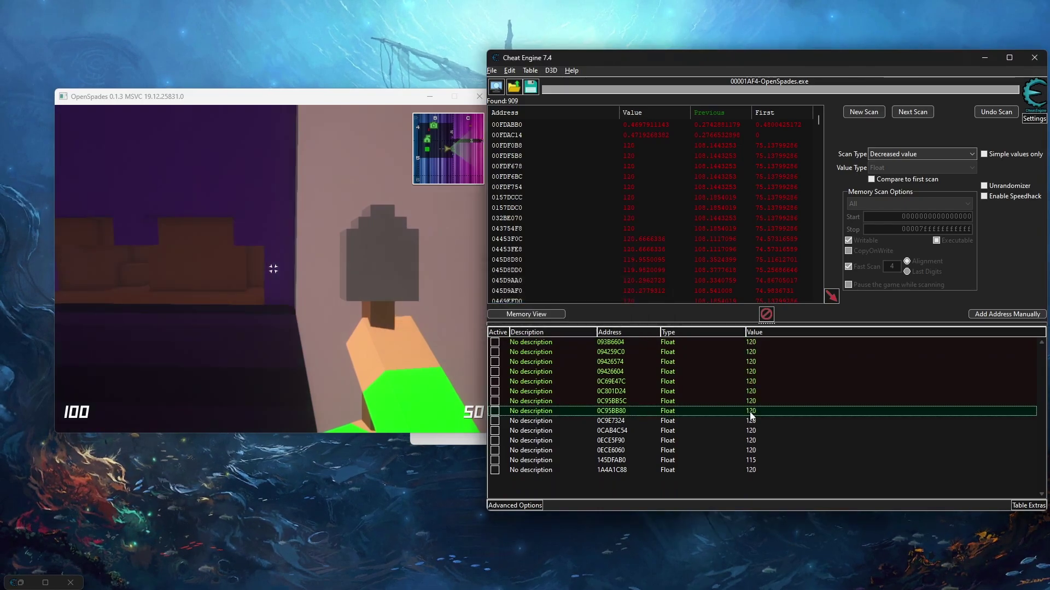
Step: Delete the unresponsive addresses down to 1A4A1C88
{"action": "left_click", "coordinate": [759, 421]}
{"action": "left_click", "coordinate": [761, 470], "text": "shift"}
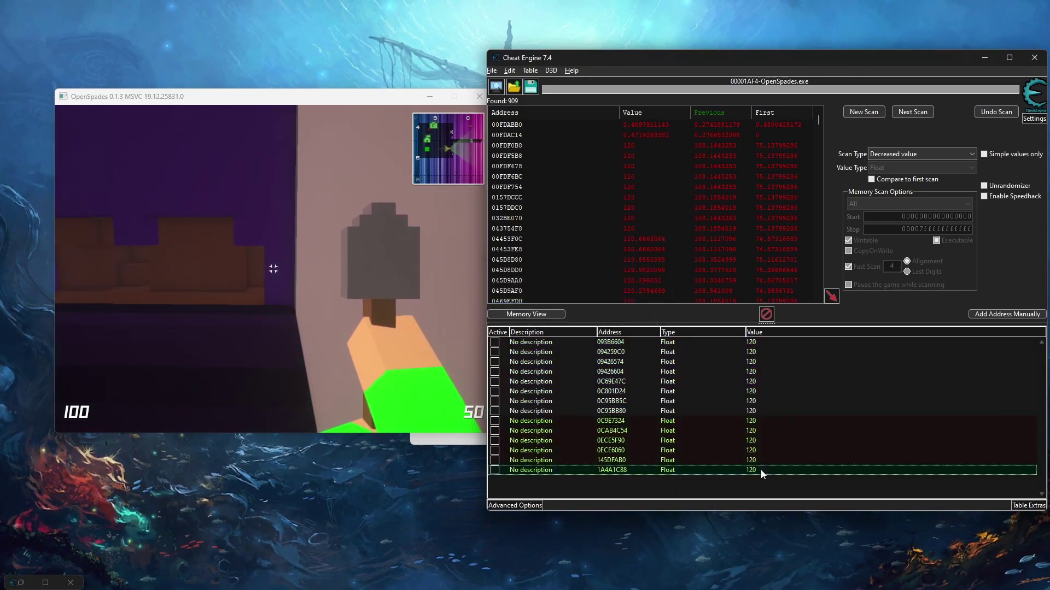
{"action": "key", "text": "Delete"}
{"action": "key", "text": "Return"}
Step: Set rows 0C69E47C through 0C95BB80 to 130 and delete the four that reverted
{"action": "left_click", "coordinate": [793, 381], "text": "shift"}
{"action": "double_click", "coordinate": [792, 381]}
{"action": "type", "text": "130"}
{"action": "key", "text": "Return"}
{"action": "left_click", "coordinate": [768, 373]}
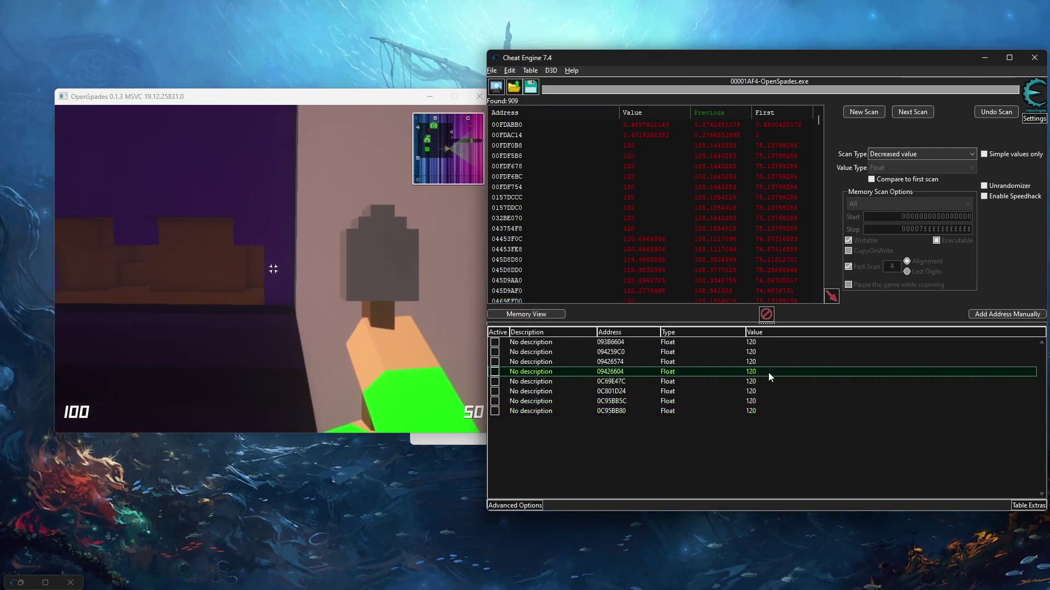
{"action": "left_click", "coordinate": [762, 346], "text": "shift"}
{"action": "key", "text": "Return"}
{"action": "type", "text": "130"}
{"action": "key", "text": "Return"}
{"action": "key", "text": "Delete"}
{"action": "key", "text": "Return"}
Step: Set the first two remaining addresses to 125, then delete them
{"action": "left_click", "coordinate": [760, 361], "text": "shift"}
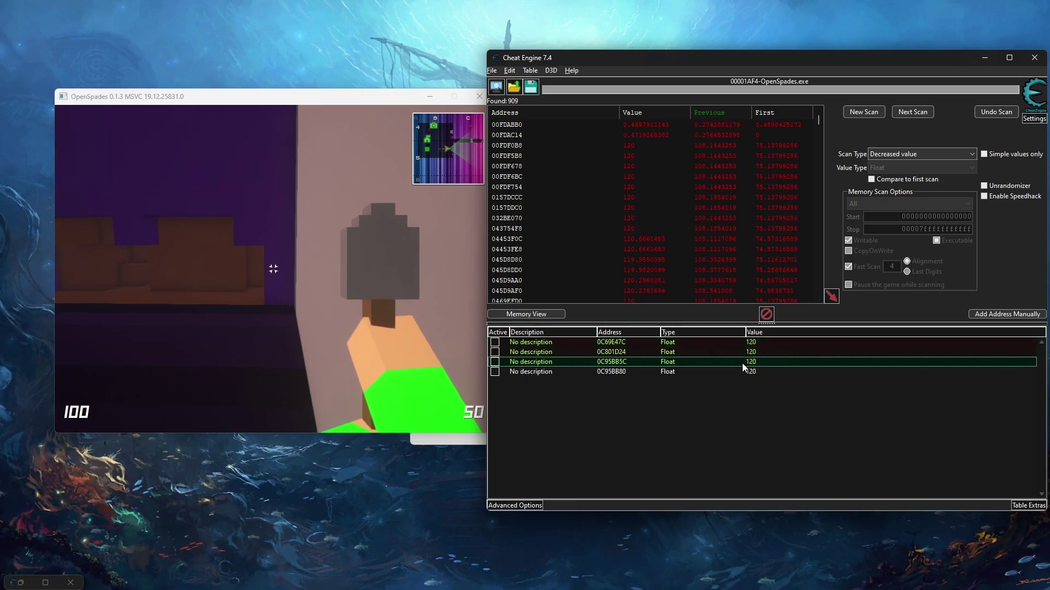
{"action": "left_click", "coordinate": [770, 351], "text": "shift"}
{"action": "double_click", "coordinate": [770, 351]}
{"action": "type", "text": "125"}
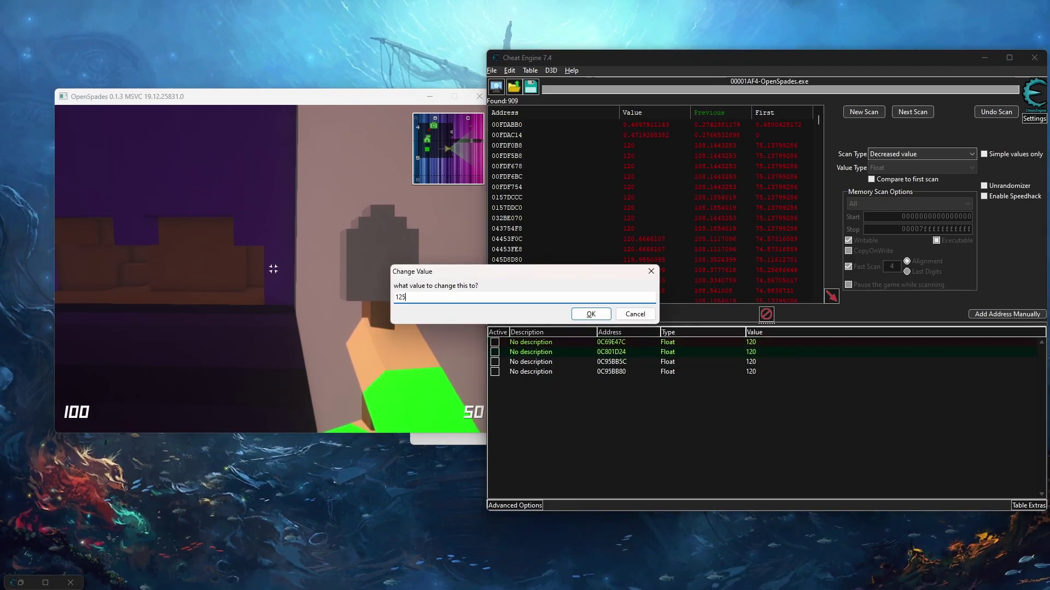
{"action": "key", "text": "Return"}
{"action": "key", "text": "Delete"}
{"action": "key", "text": "Return"}
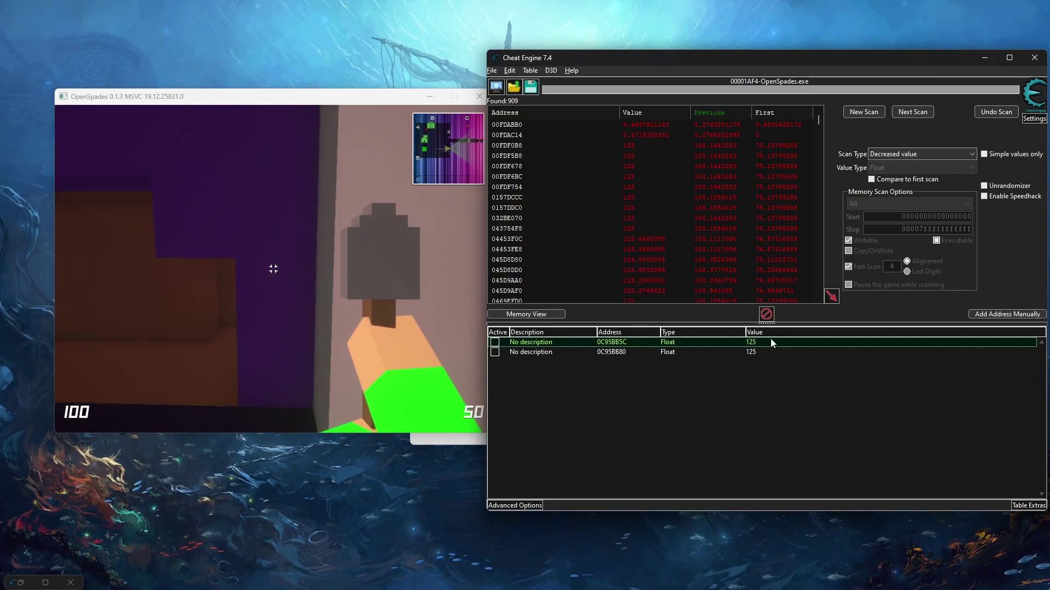
Step: Set 0C95BB80 to 140, then remove it, leaving only 0C95BB5C
{"action": "left_click", "coordinate": [772, 352]}
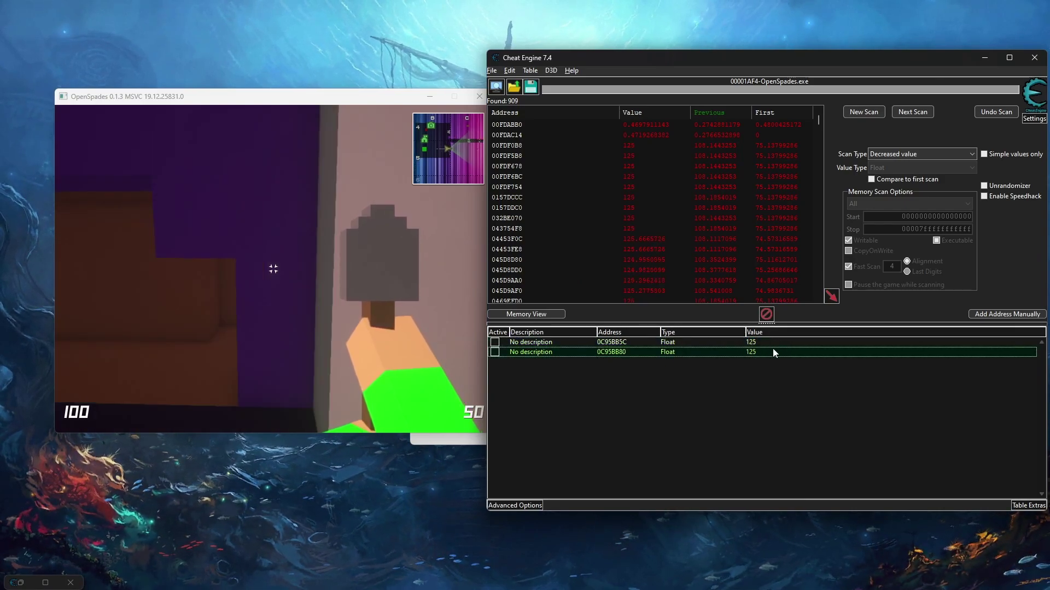
{"action": "left_click", "coordinate": [773, 350]}
{"action": "type", "text": "140"}
{"action": "key", "text": "Return"}
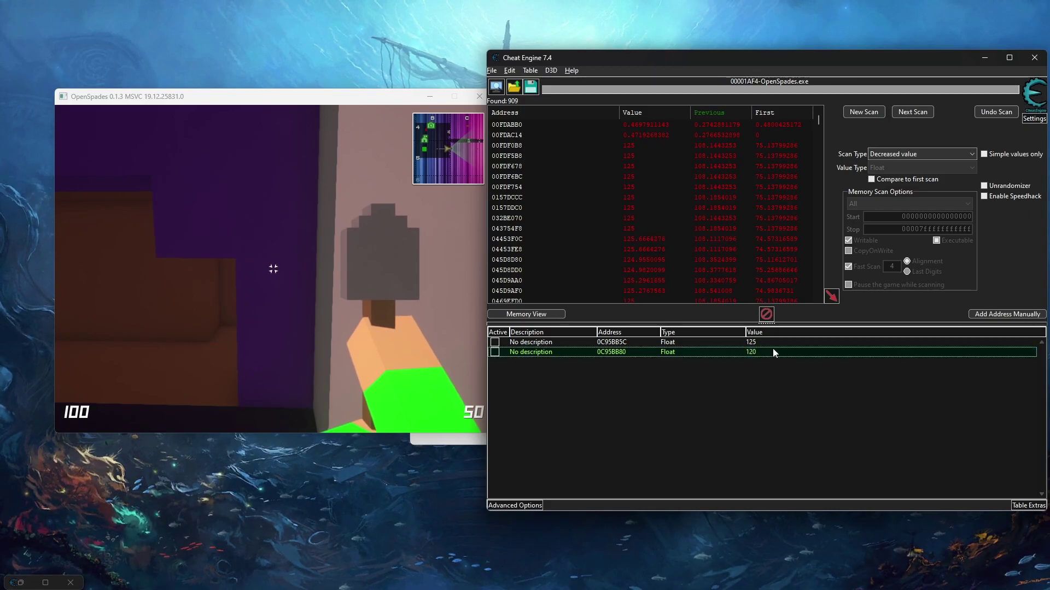
{"action": "key", "text": "Delete"}
{"action": "key", "text": "Return"}
Step: Walk the player in OpenSpades to watch the height value change
{"action": "left_click", "coordinate": [355, 285]}
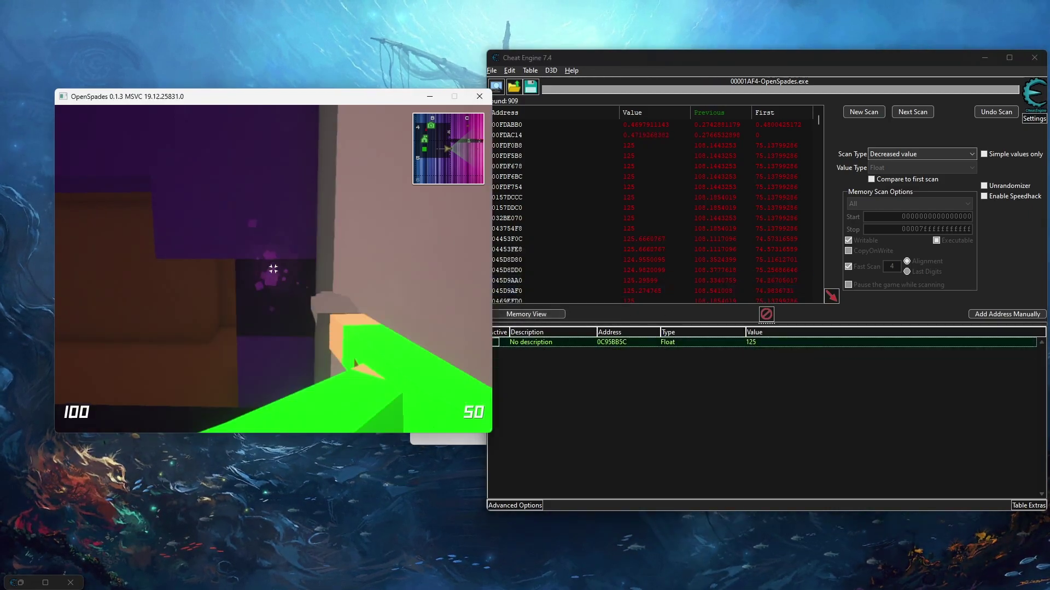
{"action": "key", "text": "w"}
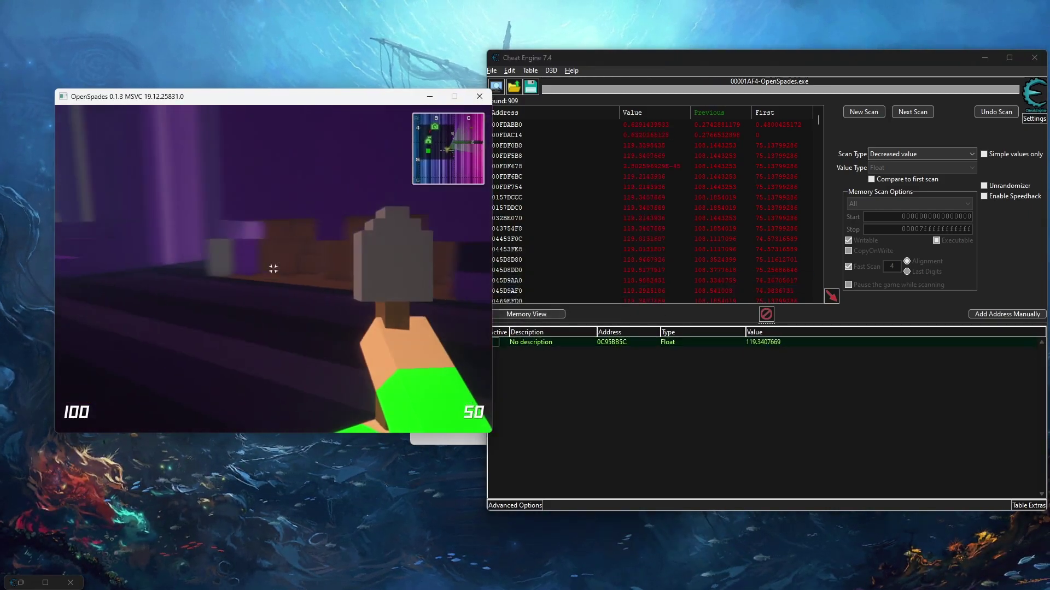
{"action": "key", "text": "a"}
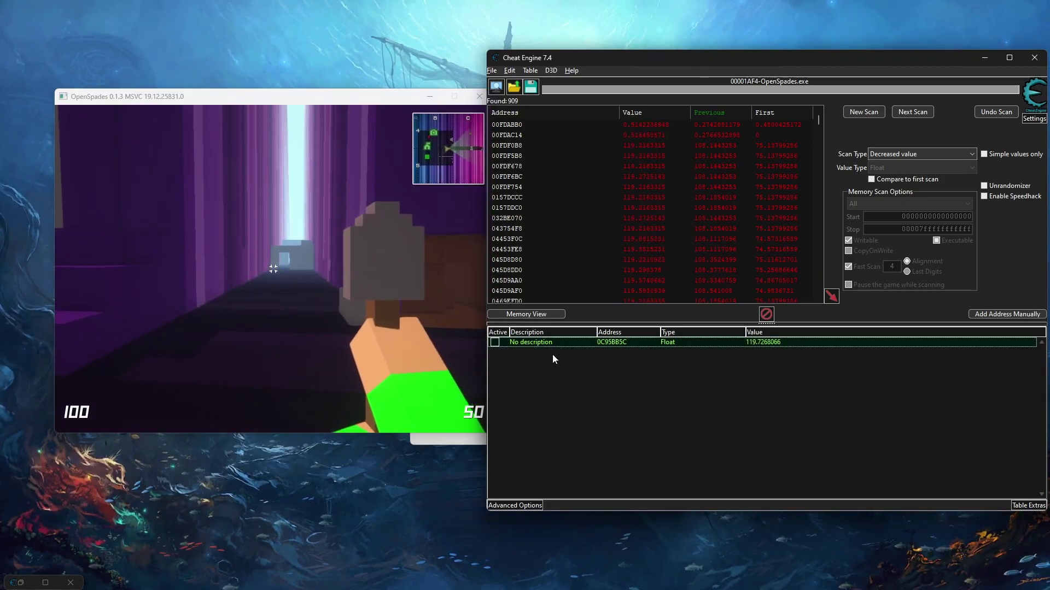
Step: Browse the memory region around the remaining 0C95BB5C address
{"action": "right_click", "coordinate": [695, 340]}
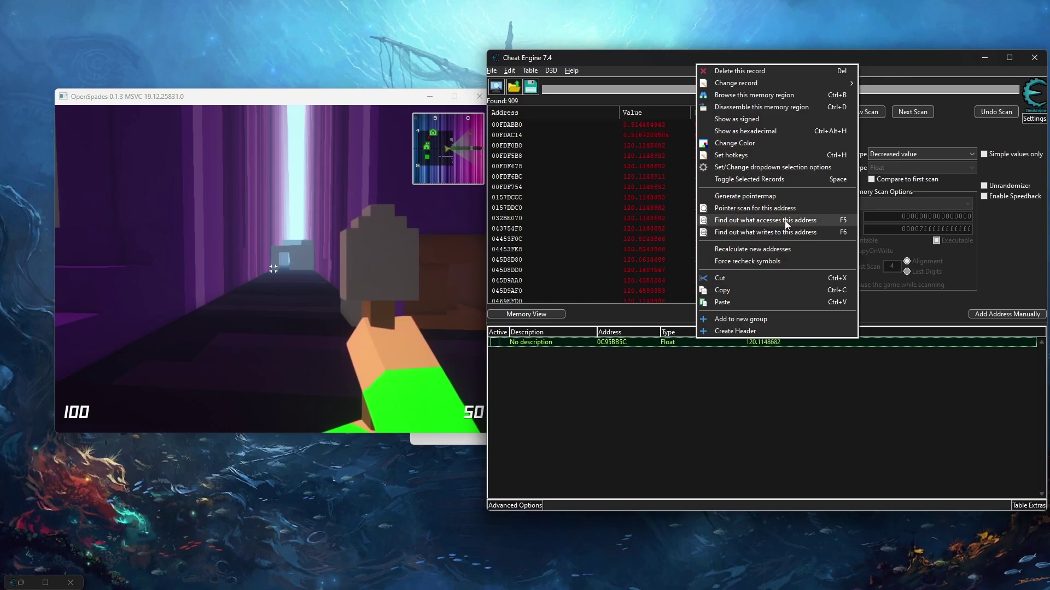
{"action": "left_click", "coordinate": [749, 95]}
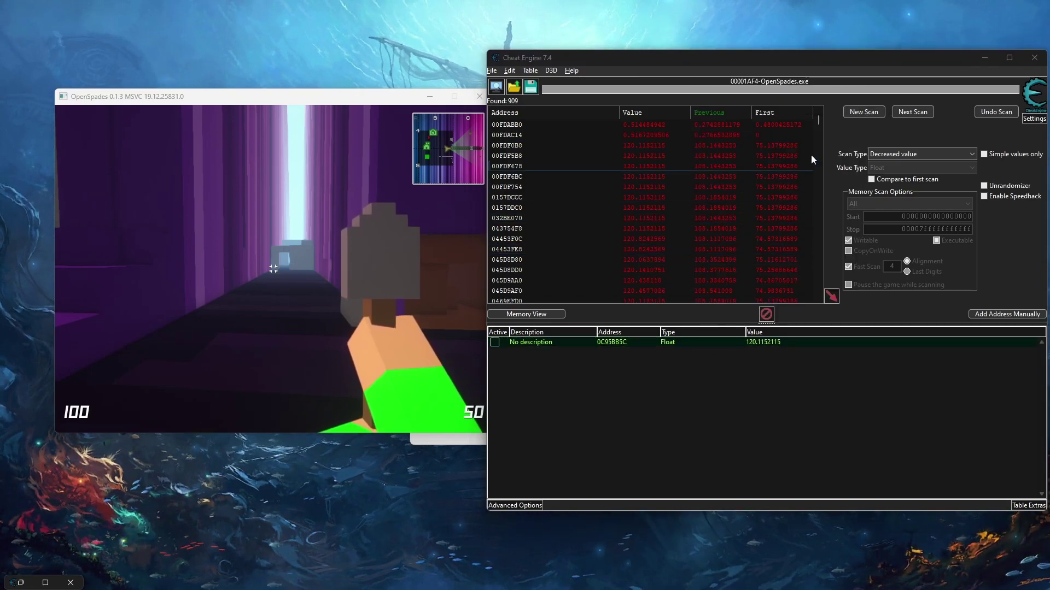
{"action": "left_click_drag", "start_coordinate": [850, 64], "coordinate": [808, 70]}
{"action": "key", "text": "alt+Tab"}
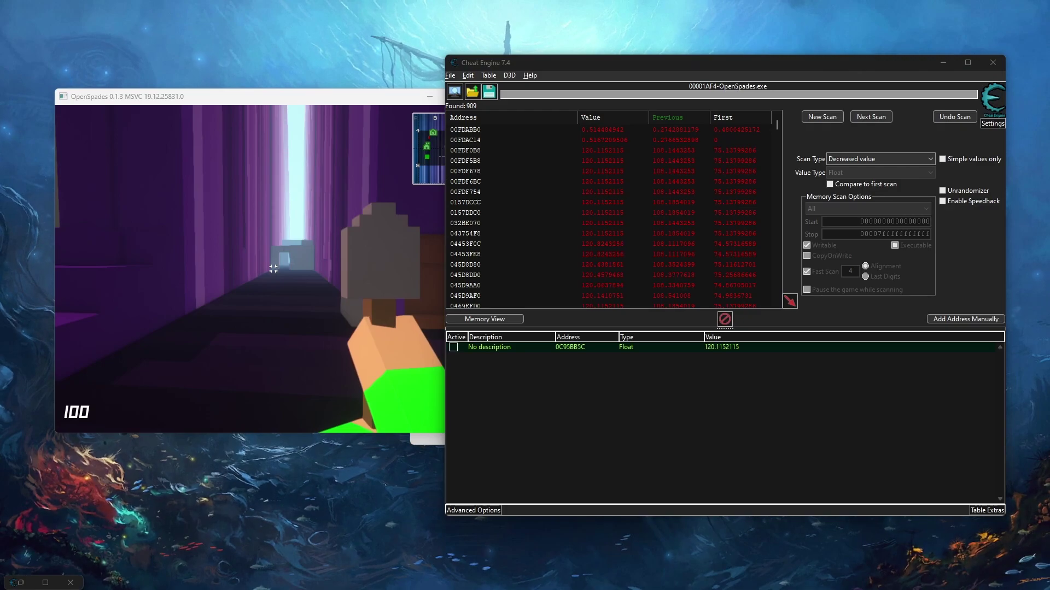
{"action": "right_click", "coordinate": [571, 349]}
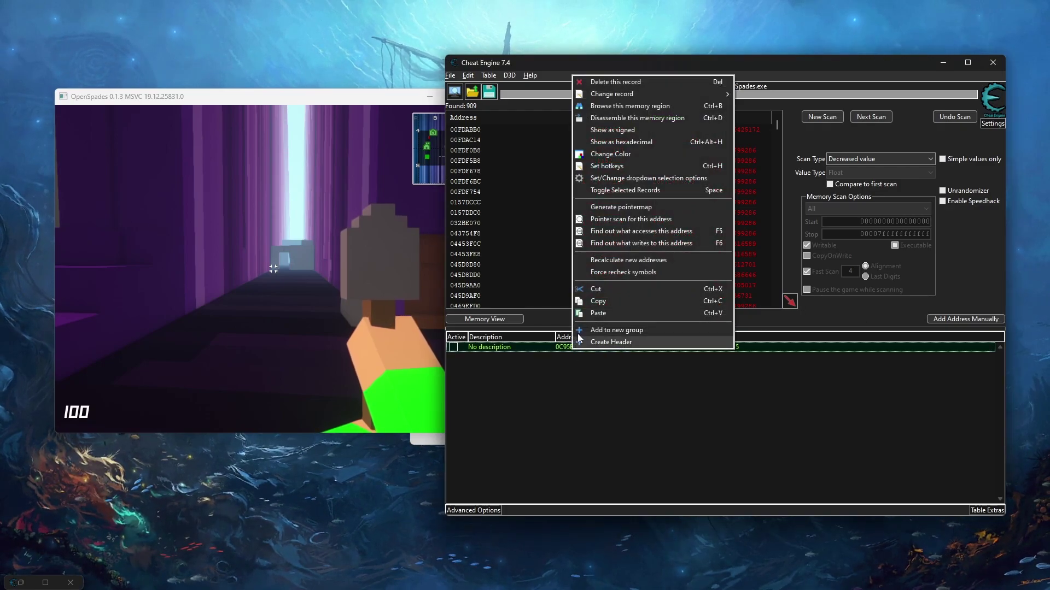
{"action": "left_click", "coordinate": [619, 109]}
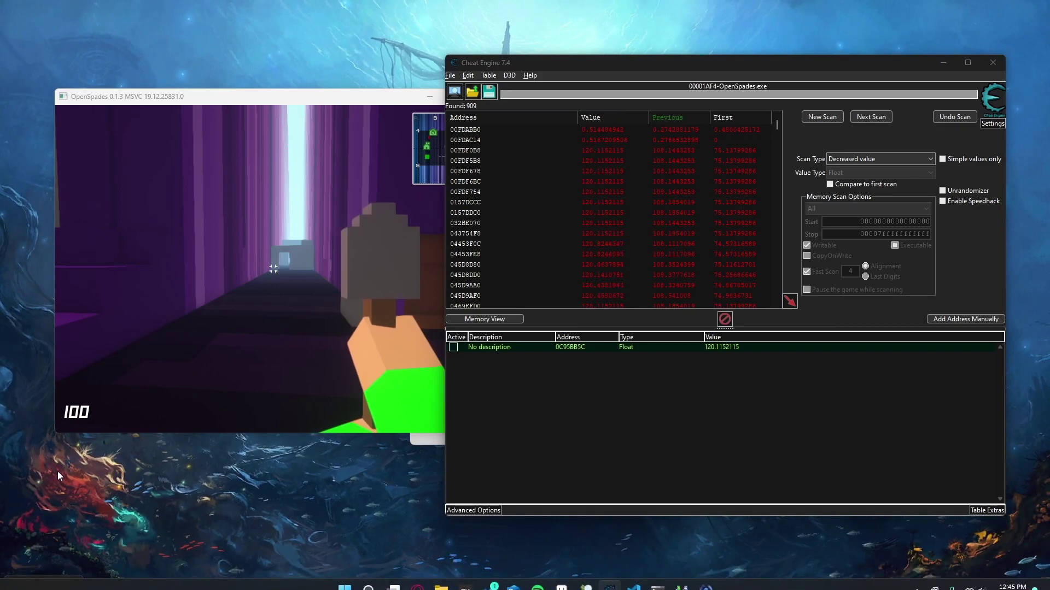
Step: Open the Memory Viewer at the 0C95BB5C player-height record
{"action": "left_click", "coordinate": [25, 583]}
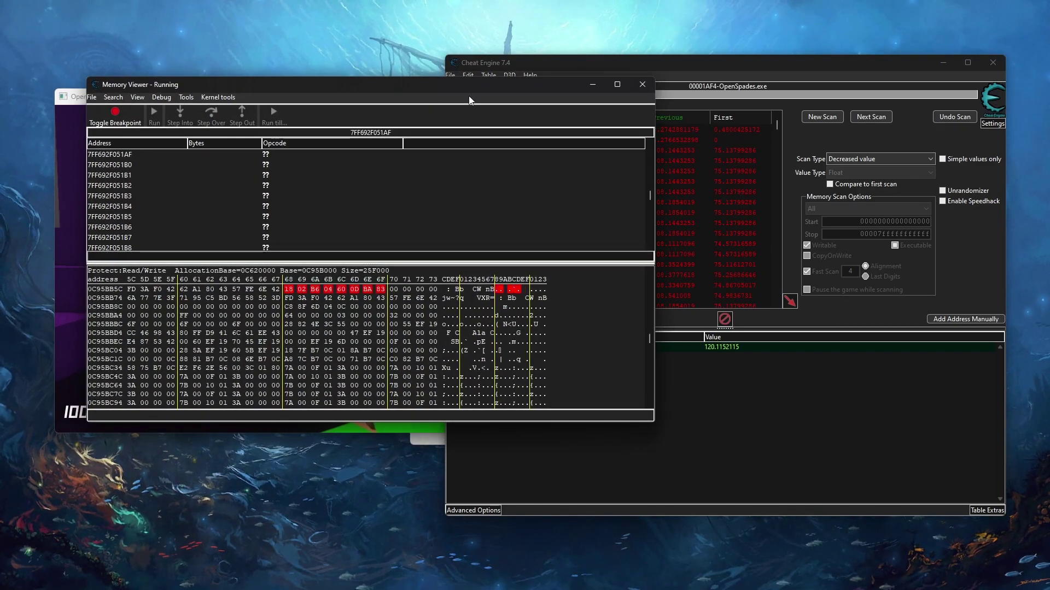
{"action": "left_click_drag", "start_coordinate": [530, 84], "coordinate": [634, 71]}
{"action": "scroll", "coordinate": [401, 323], "scroll_direction": "up", "scroll_amount": 3}
{"action": "left_click", "coordinate": [809, 417]}
{"action": "right_click", "coordinate": [568, 349]}
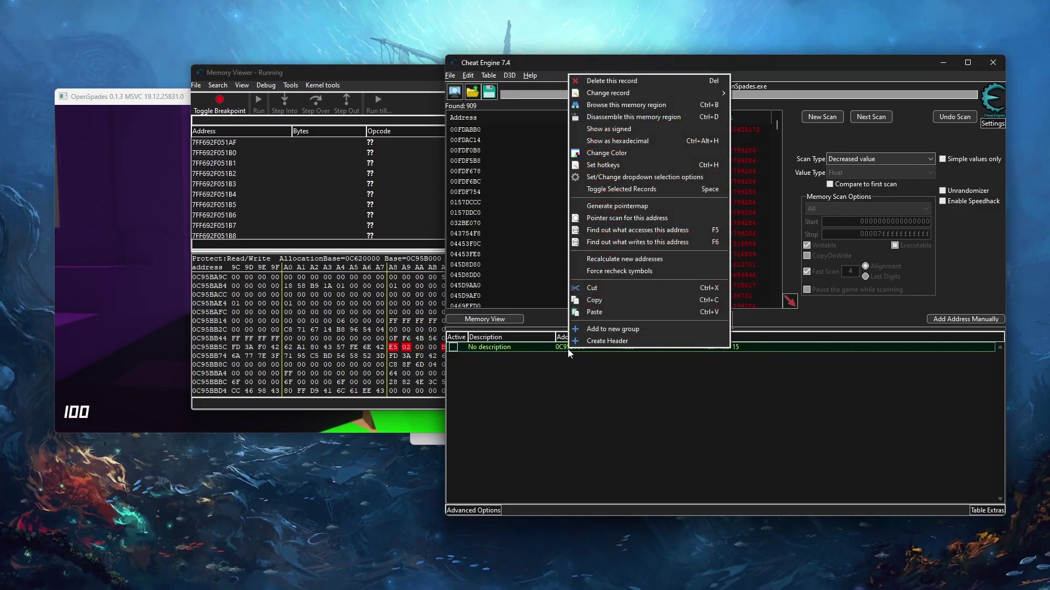
{"action": "left_click", "coordinate": [611, 107]}
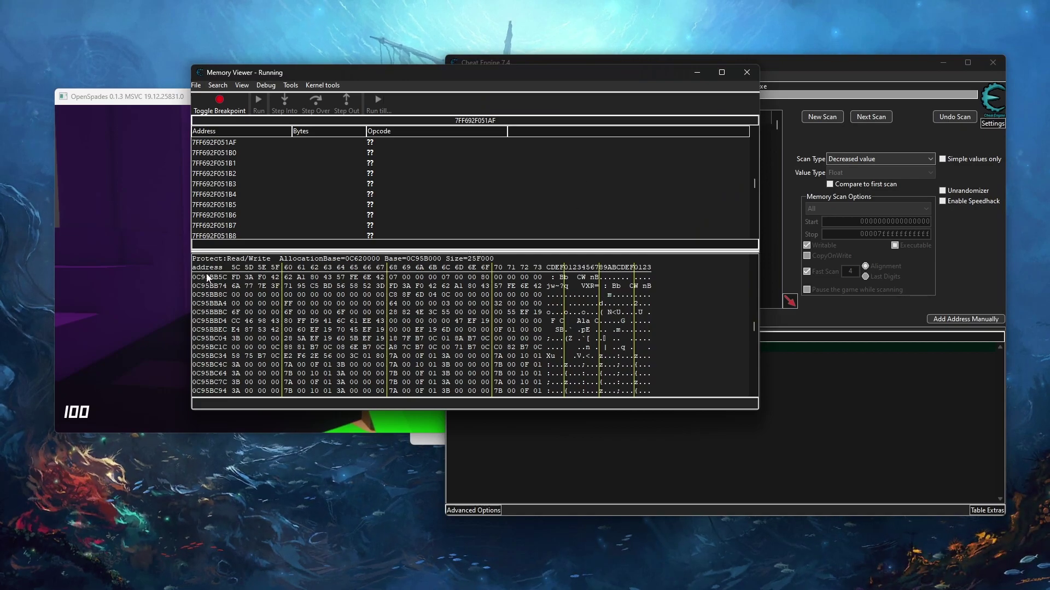
Step: Set the memory view's display type to Float, showing 120.12 beside 257.26 and 59.75
{"action": "right_click", "coordinate": [343, 286]}
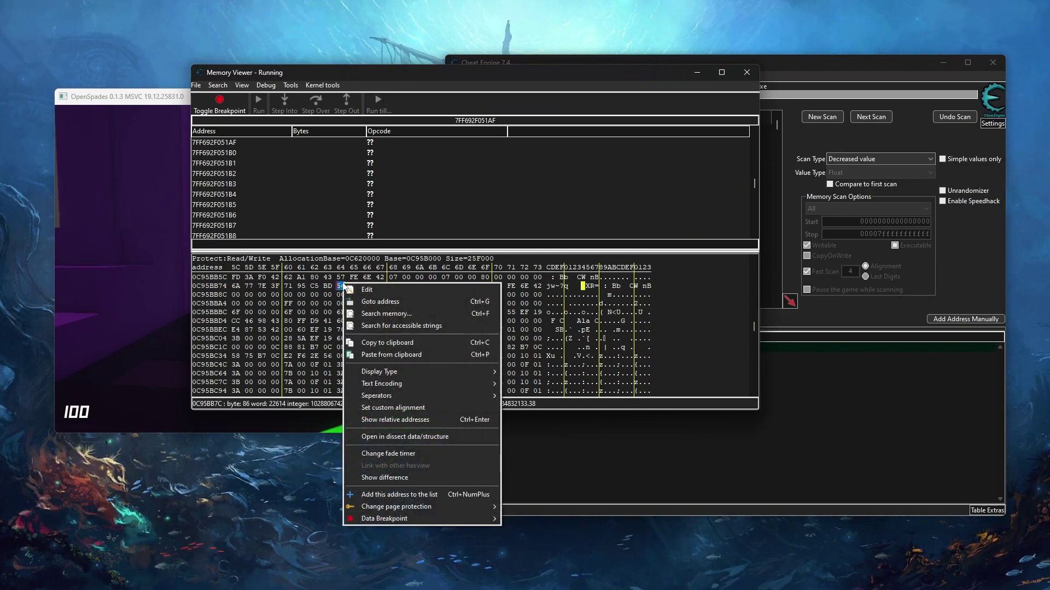
{"action": "mouse_move", "coordinate": [411, 376]}
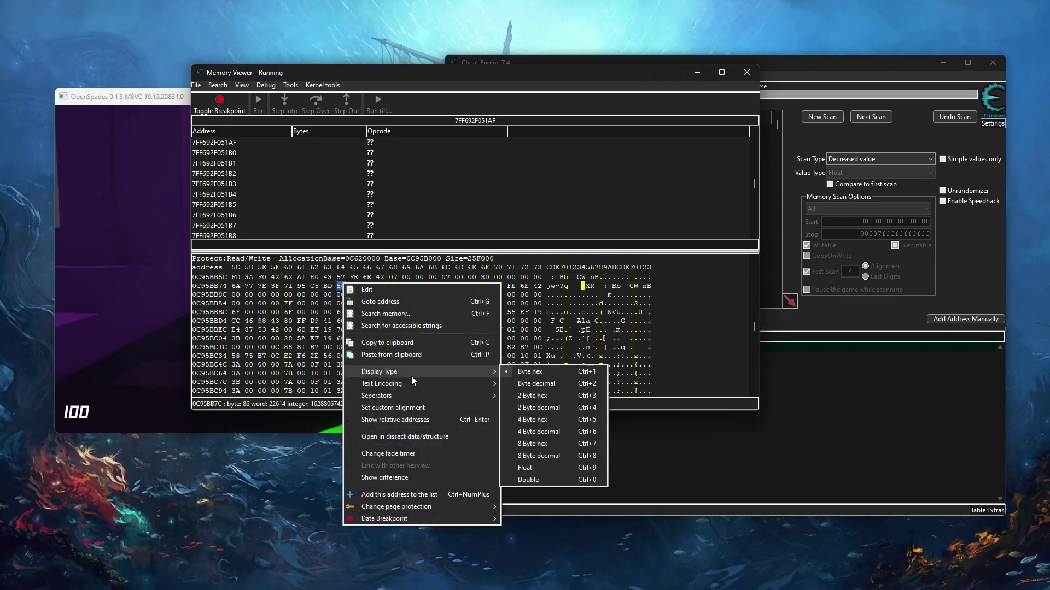
{"action": "left_click", "coordinate": [565, 469]}
{"action": "scroll", "coordinate": [479, 341], "scroll_direction": "up", "scroll_amount": 1}
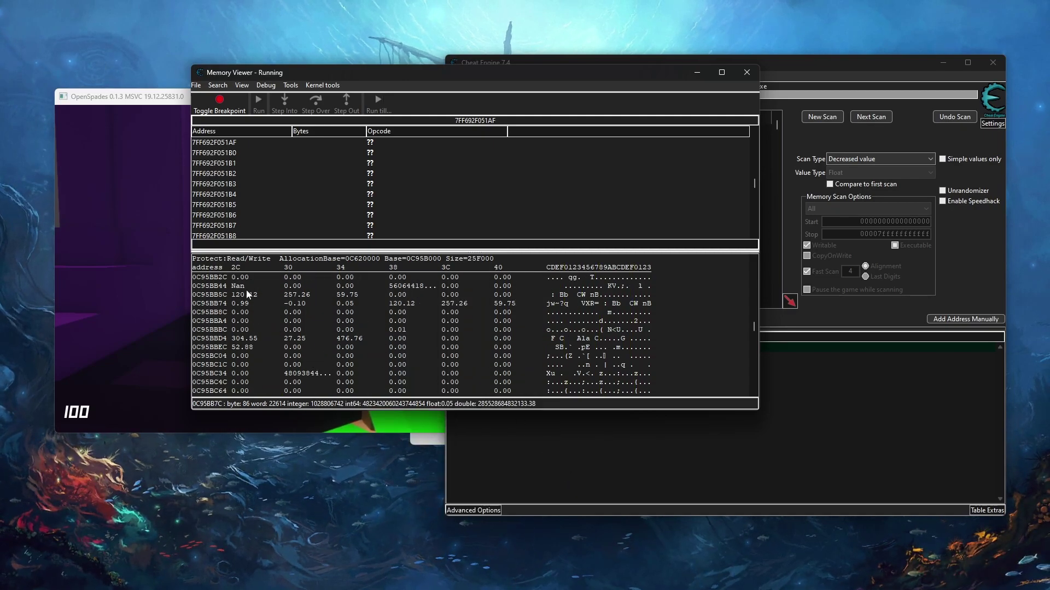
{"action": "left_click_drag", "start_coordinate": [551, 77], "coordinate": [769, 152]}
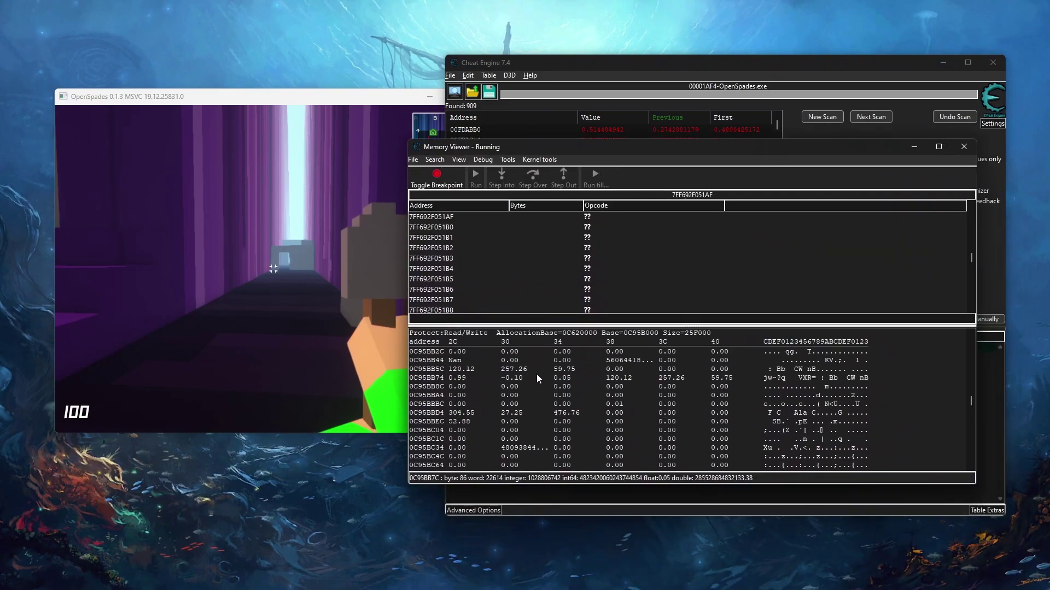
Step: Select the position floats 120.12, 257.26 and 59.75 around 0C95BB5C in the memory view
{"action": "left_click", "coordinate": [464, 369]}
{"action": "left_click", "coordinate": [510, 370]}
{"action": "left_click", "coordinate": [467, 370]}
{"action": "left_click", "coordinate": [507, 370]}
{"action": "left_click", "coordinate": [570, 372]}
Step: Place the memory view beside OpenSpades, then walk the player with W, A, S, D and return
{"action": "left_click", "coordinate": [358, 336]}
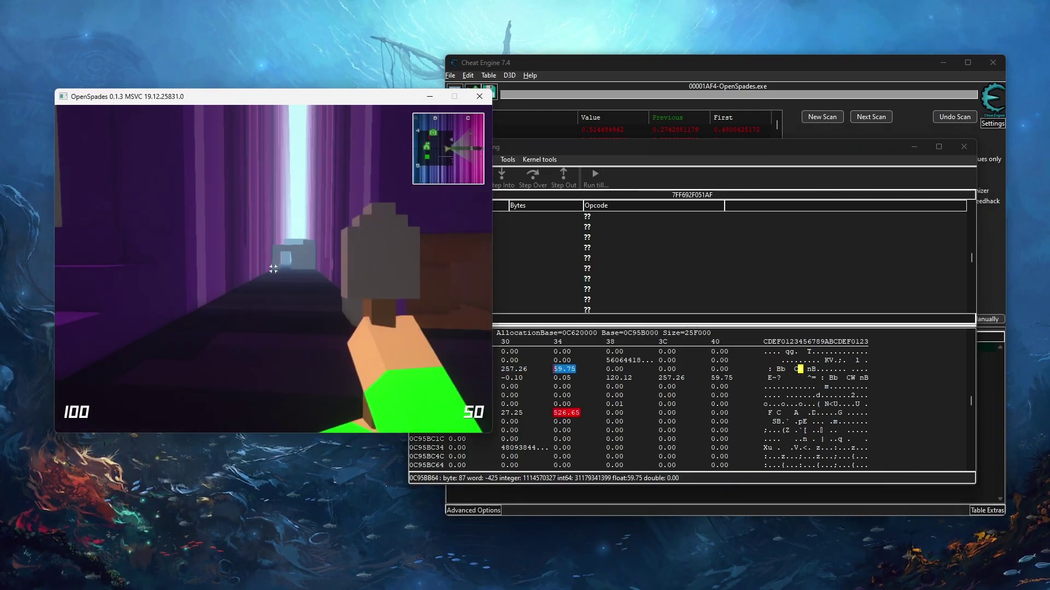
{"action": "key", "text": "alt+Tab"}
{"action": "left_click_drag", "start_coordinate": [544, 151], "coordinate": [633, 139]}
{"action": "left_click", "coordinate": [383, 191]}
{"action": "key", "text": "w"}
{"action": "key", "text": "w"}
{"action": "key", "text": "d"}
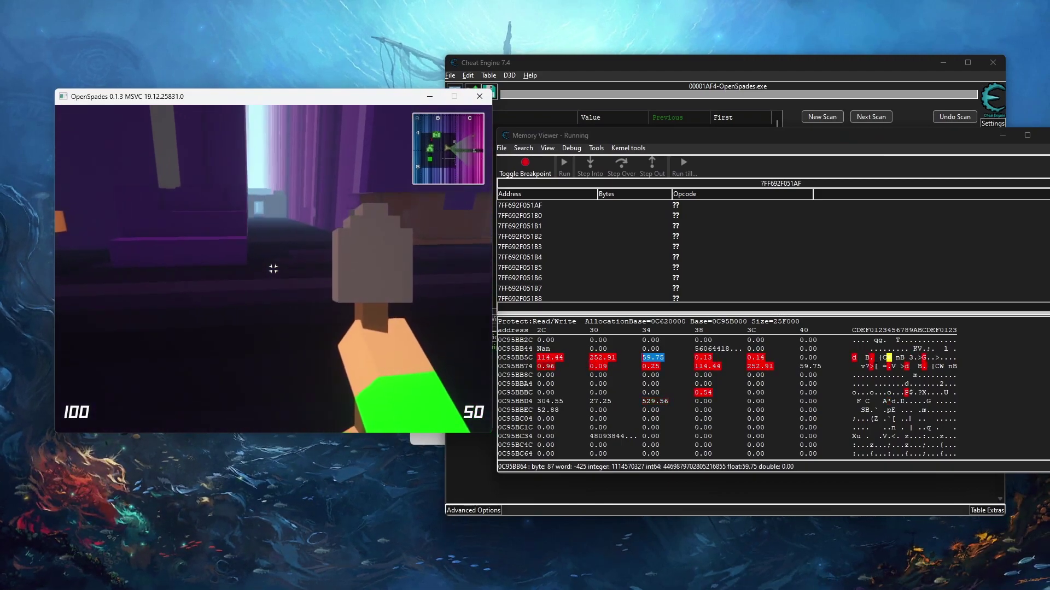
{"action": "key", "text": "w"}
{"action": "key", "text": "s"}
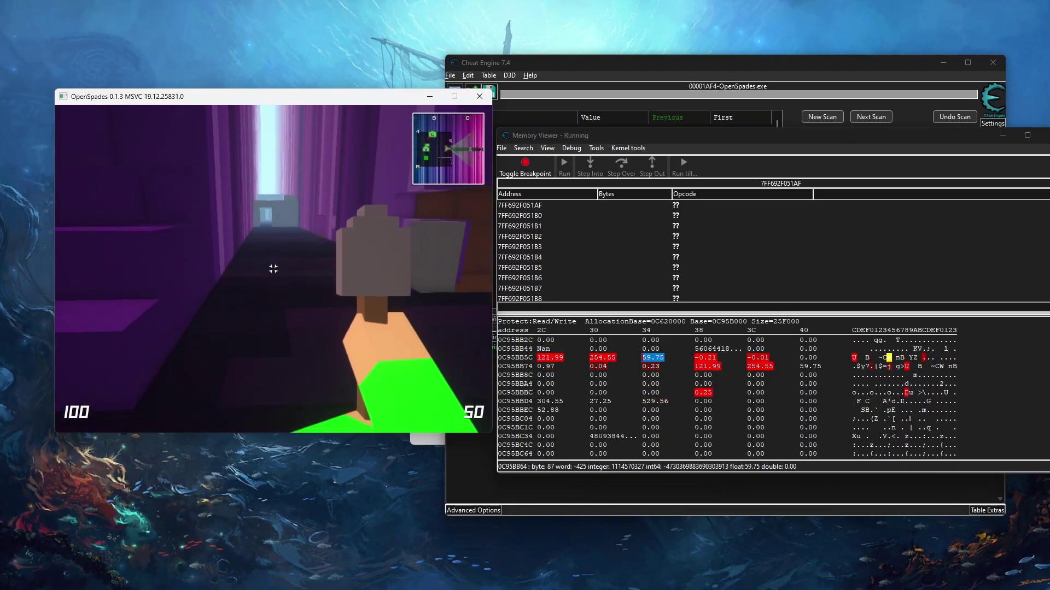
{"action": "key", "text": "w"}
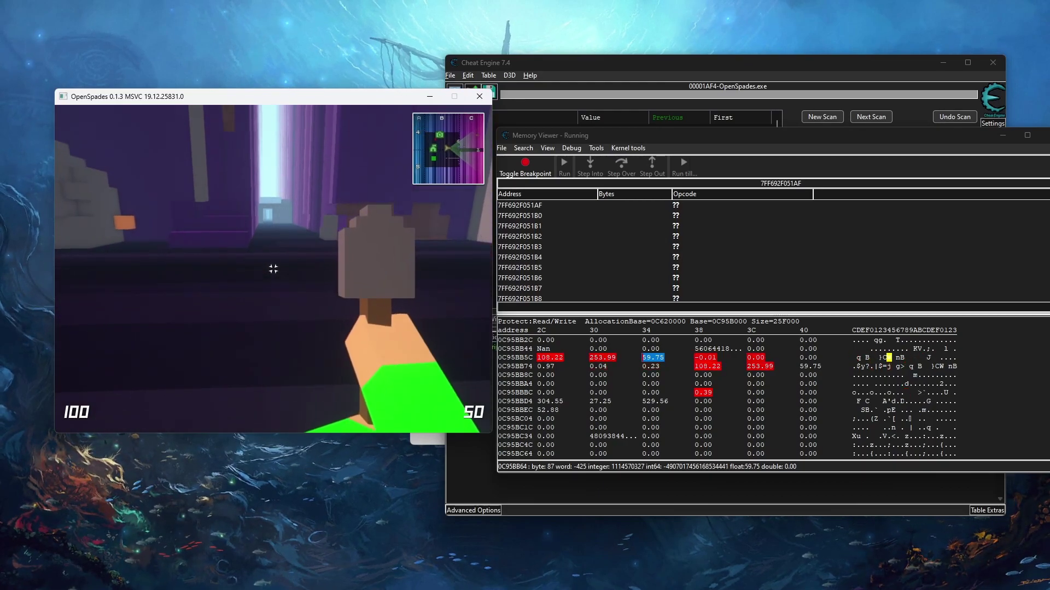
{"action": "key", "text": "alt+Tab"}
Step: Note the 253.99 value, then walk toward the stepped wall and tower while 0C95BB5C updates
{"action": "left_click", "coordinate": [608, 357]}
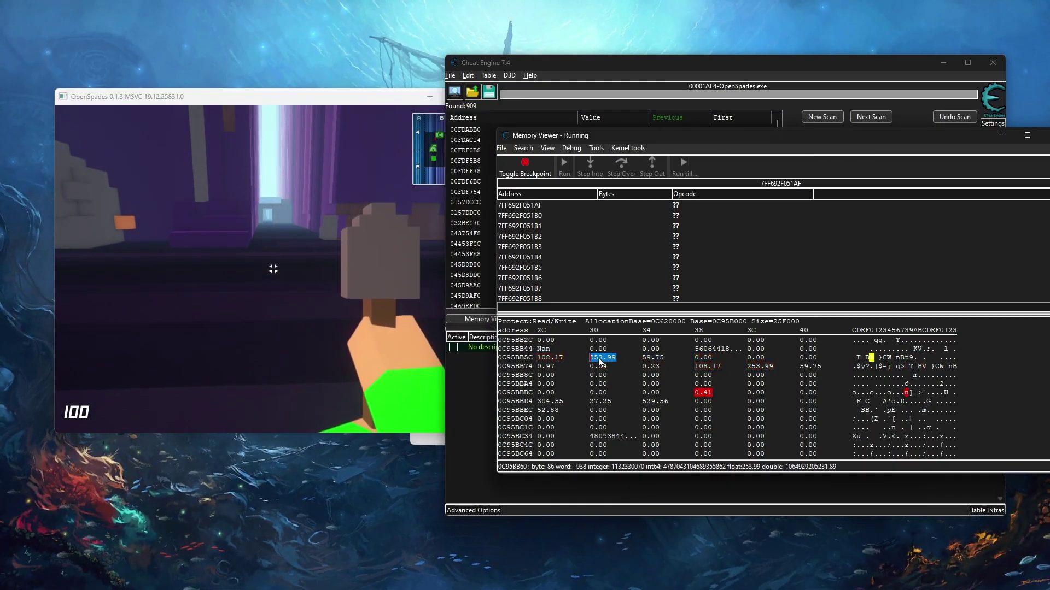
{"action": "key", "text": "alt+Tab"}
{"action": "key", "text": "w"}
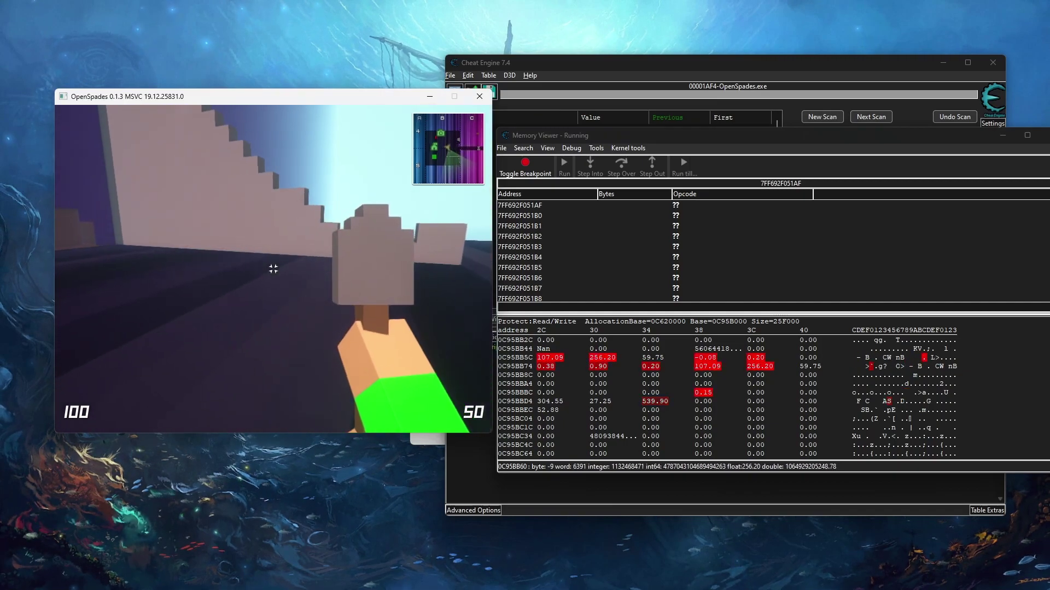
{"action": "key", "text": "w"}
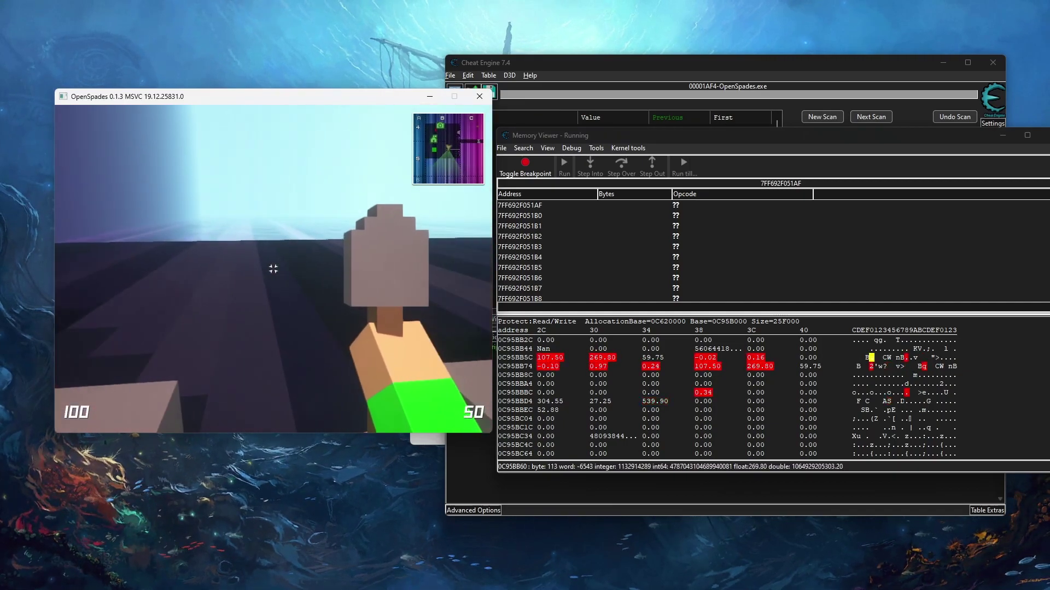
{"action": "key", "text": "w"}
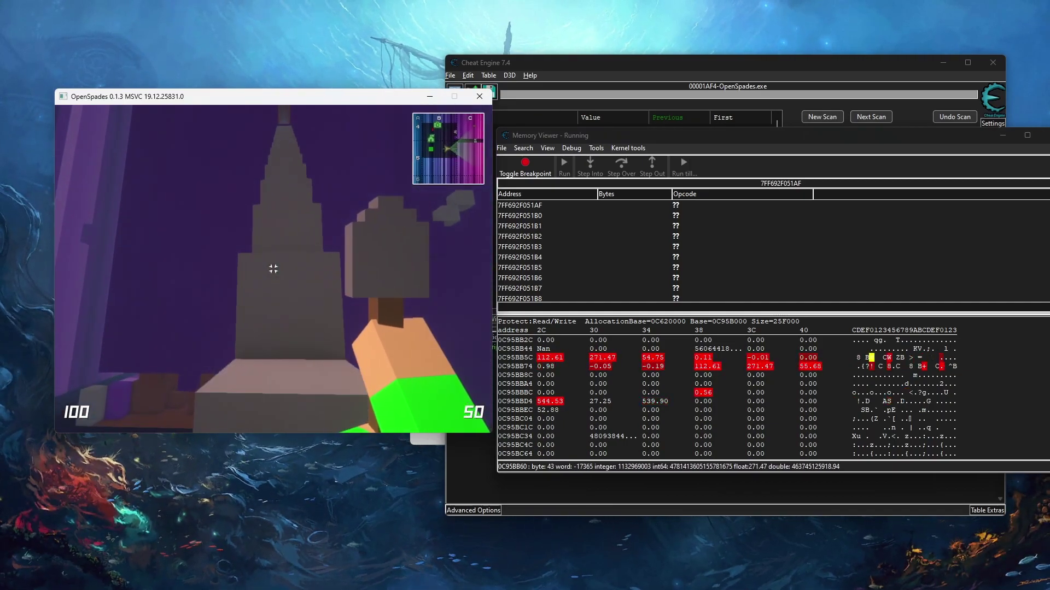
{"action": "key", "text": "w"}
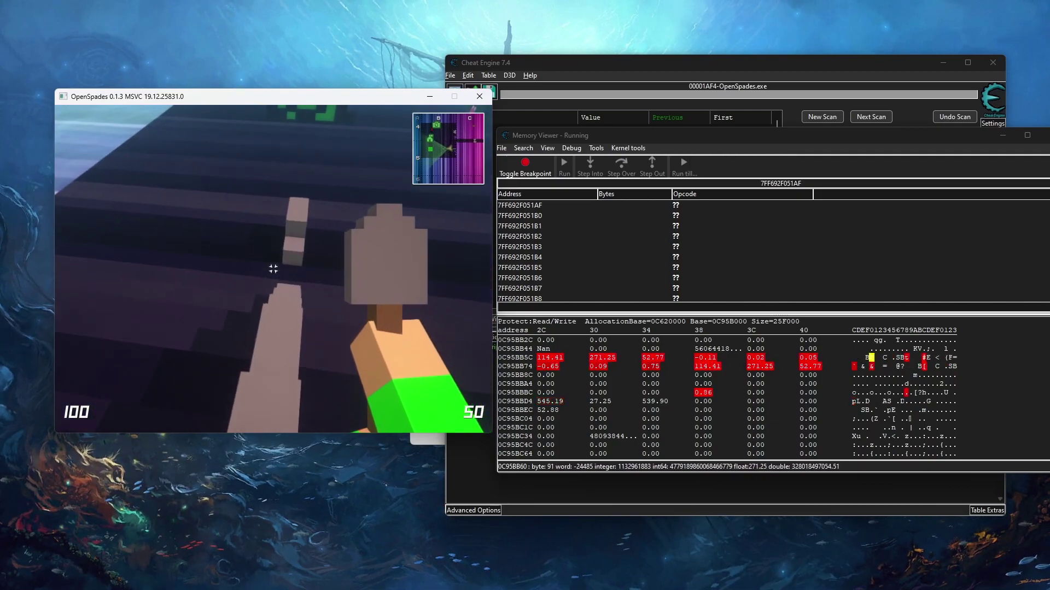
{"action": "key", "text": "w"}
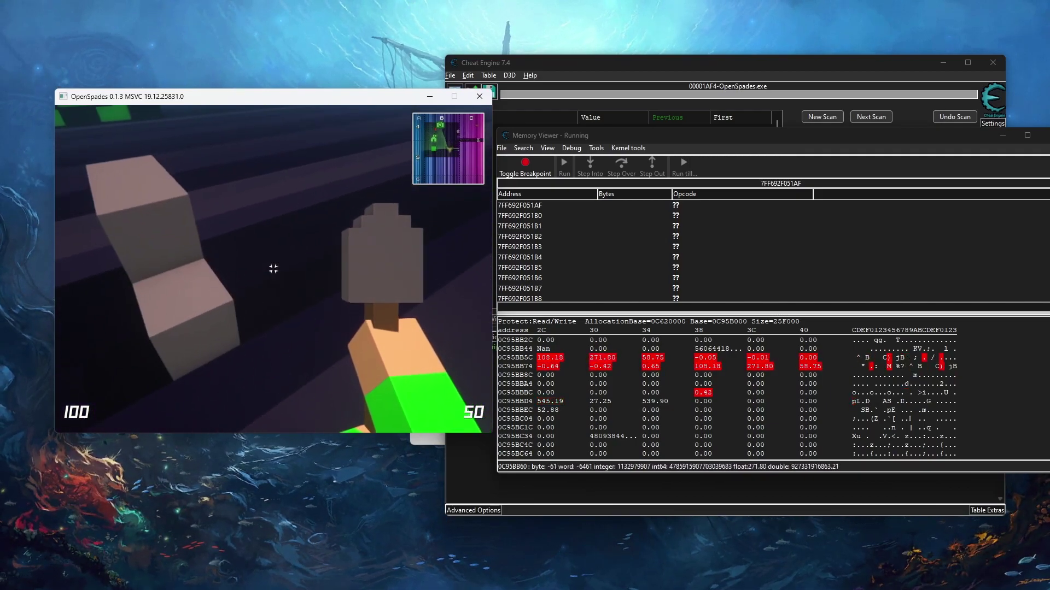
{"action": "key", "text": "alt+Tab"}
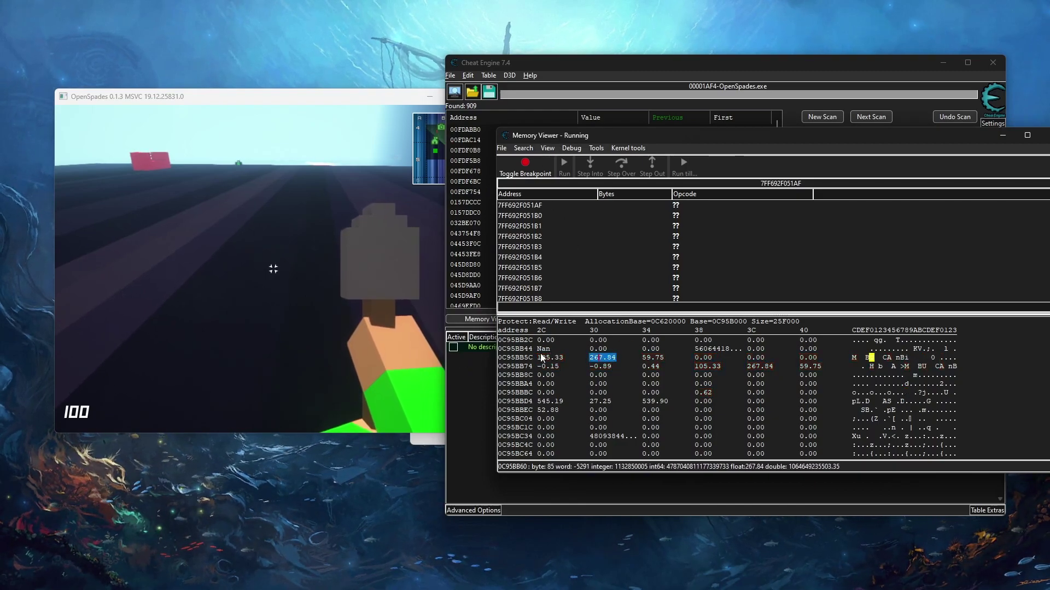
{"action": "left_click", "coordinate": [571, 148]}
{"action": "left_click", "coordinate": [595, 148]}
Step: Open the Dissect data/structures window and confirm the saved entry's address is 0C95BB5C
{"action": "left_click", "coordinate": [596, 148]}
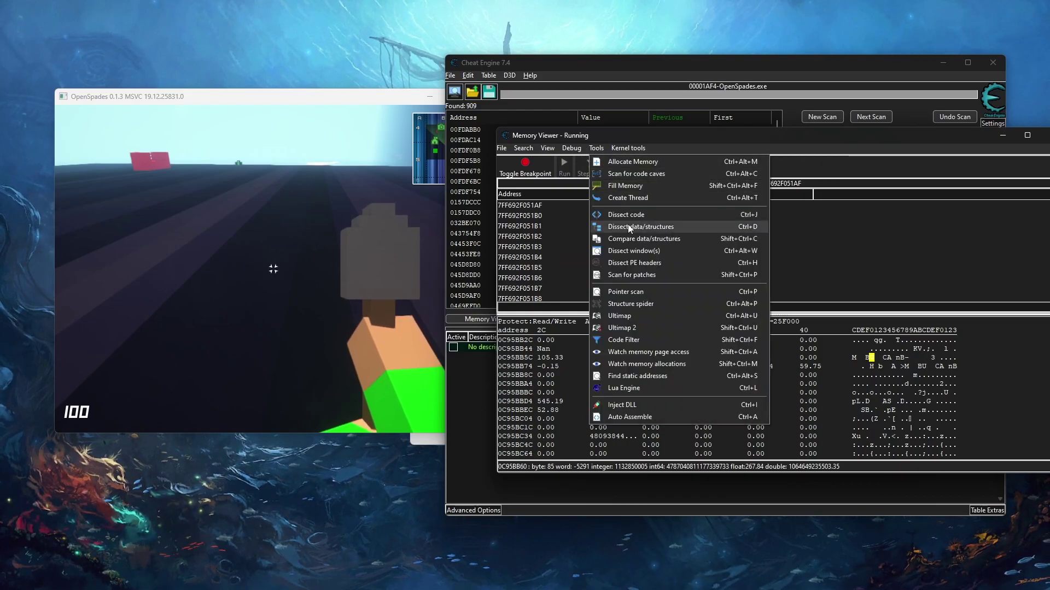
{"action": "left_click", "coordinate": [629, 227]}
{"action": "left_click_drag", "start_coordinate": [590, 91], "coordinate": [580, 73]}
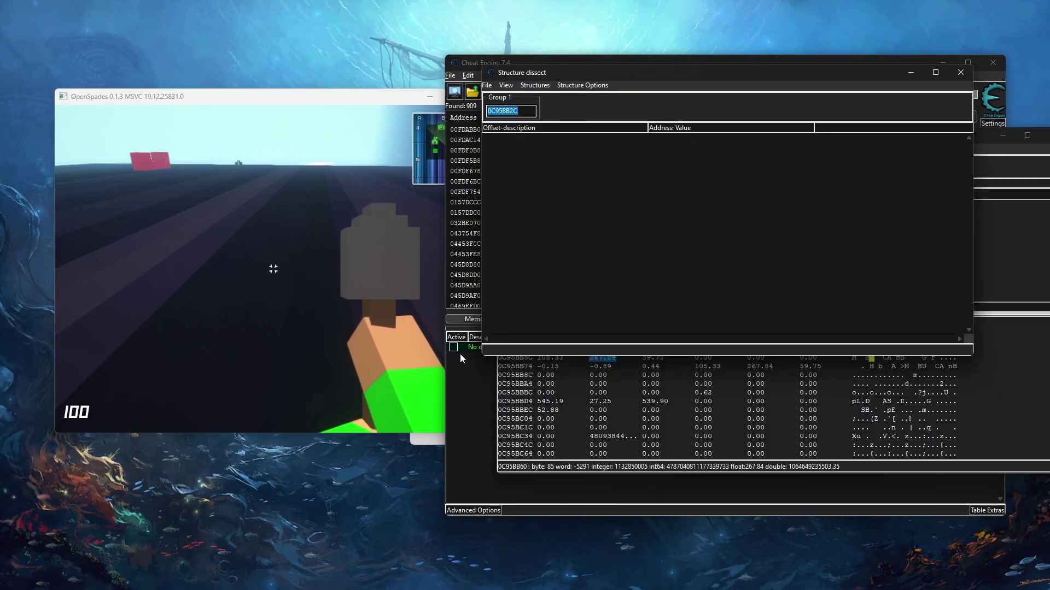
{"action": "left_click", "coordinate": [460, 353]}
{"action": "left_click", "coordinate": [533, 347]}
{"action": "left_click_drag", "start_coordinate": [666, 64], "coordinate": [675, 137]}
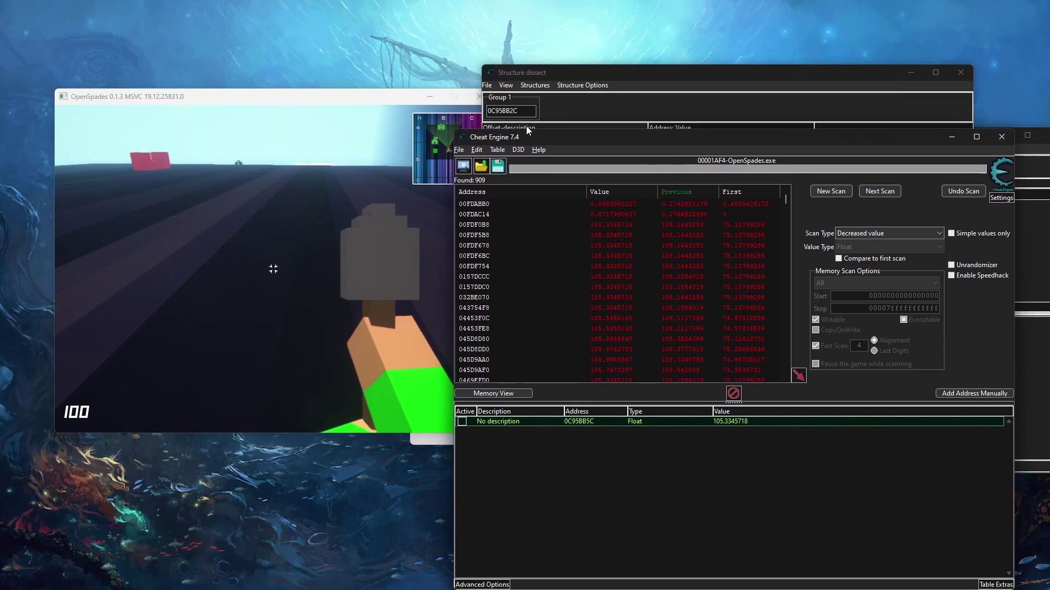
{"action": "double_click", "coordinate": [577, 422]}
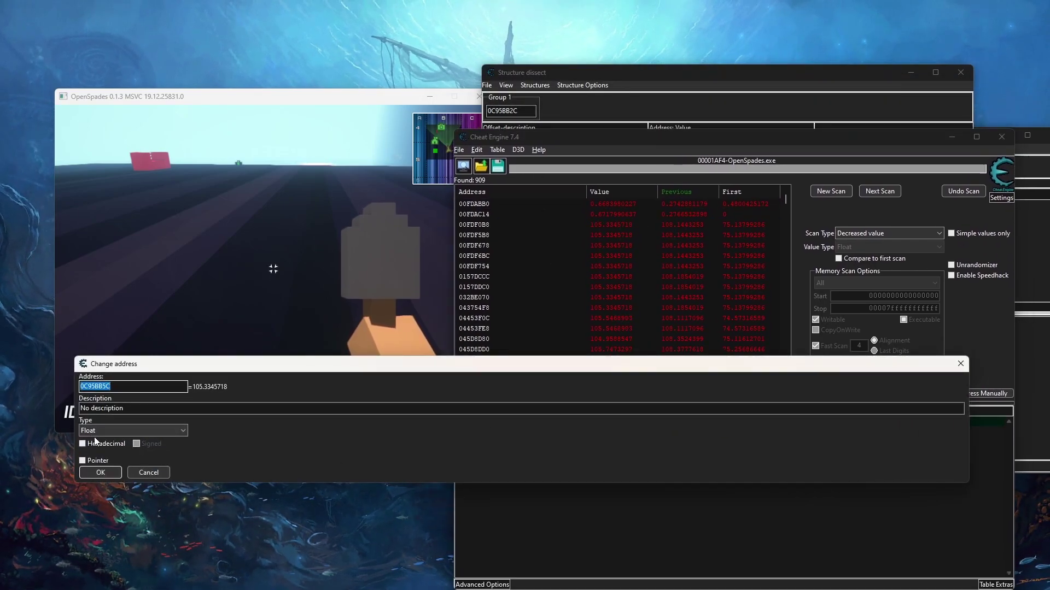
{"action": "left_click", "coordinate": [100, 473]}
{"action": "left_click", "coordinate": [509, 110]}
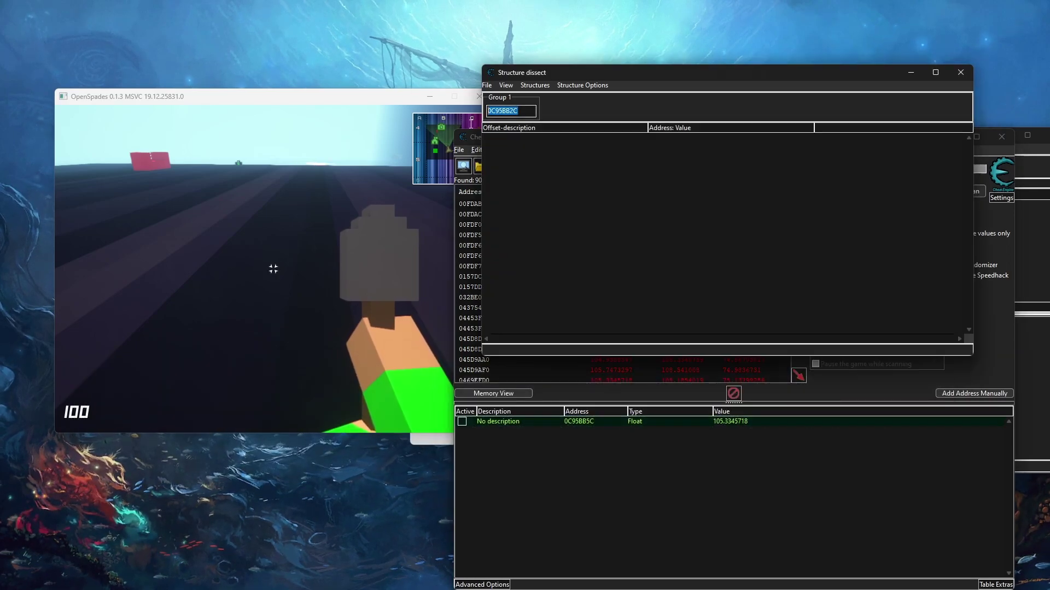
Step: Define new structure with guessed field types and inspect the floats at offsets 0000–0008
{"action": "left_click", "coordinate": [531, 85]}
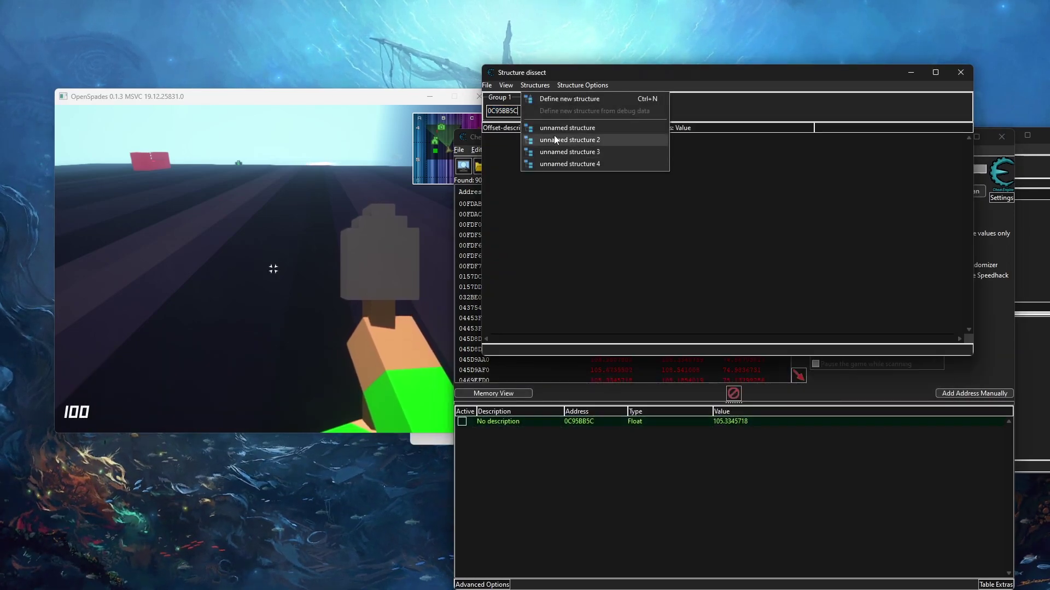
{"action": "left_click", "coordinate": [562, 100]}
{"action": "left_click", "coordinate": [704, 236]}
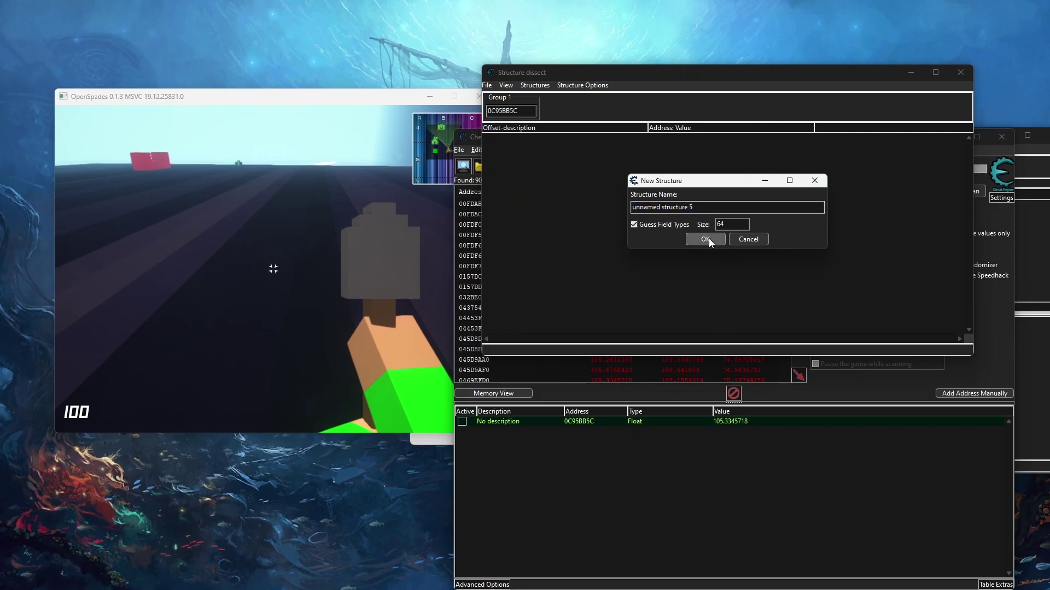
{"action": "left_click", "coordinate": [547, 151]}
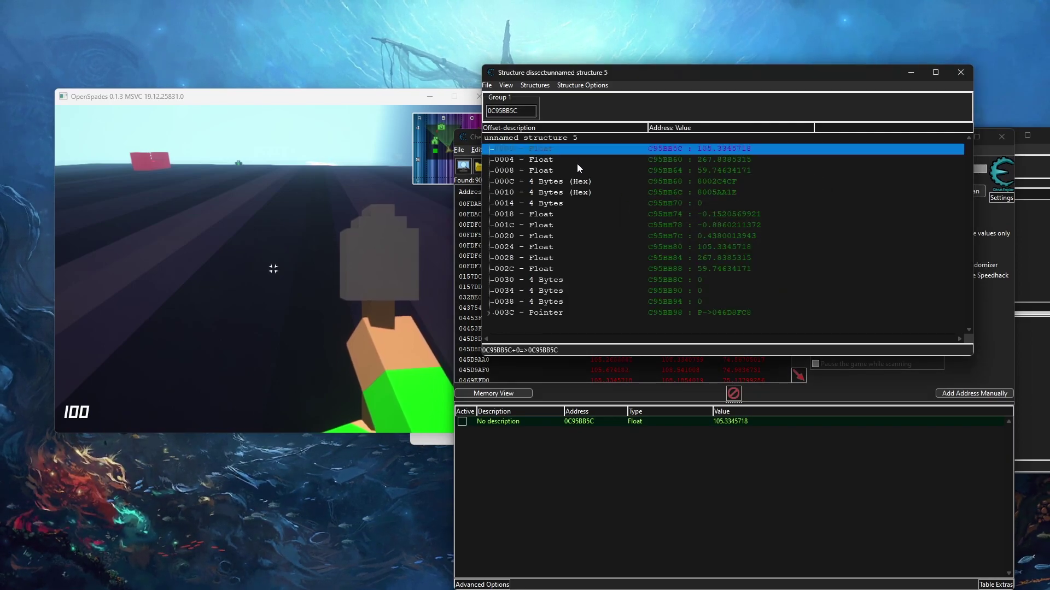
{"action": "left_click", "coordinate": [536, 173]}
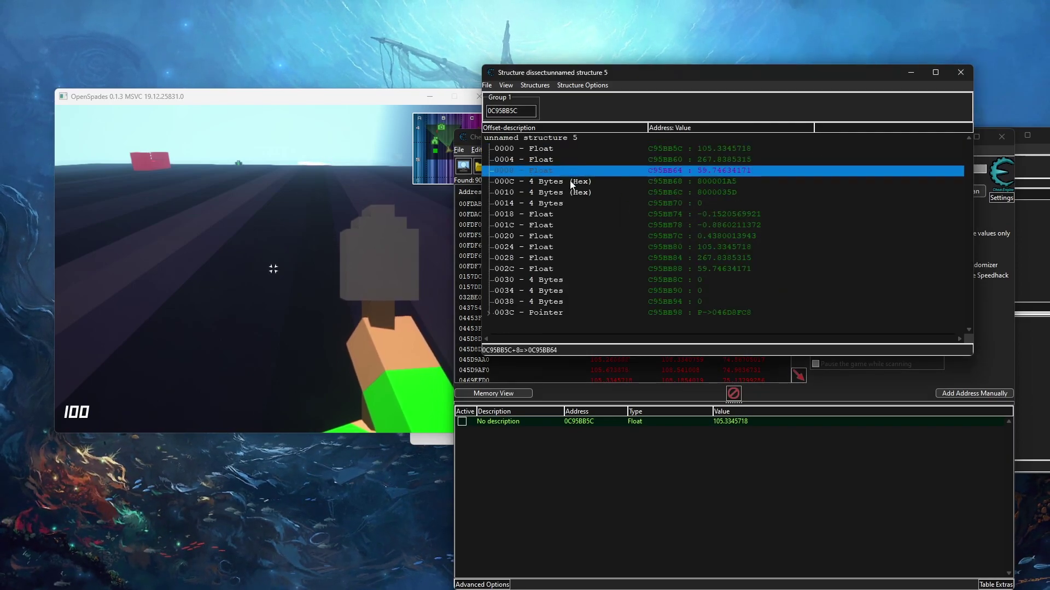
{"action": "left_click", "coordinate": [750, 151]}
{"action": "left_click", "coordinate": [745, 160]}
{"action": "left_click", "coordinate": [762, 173]}
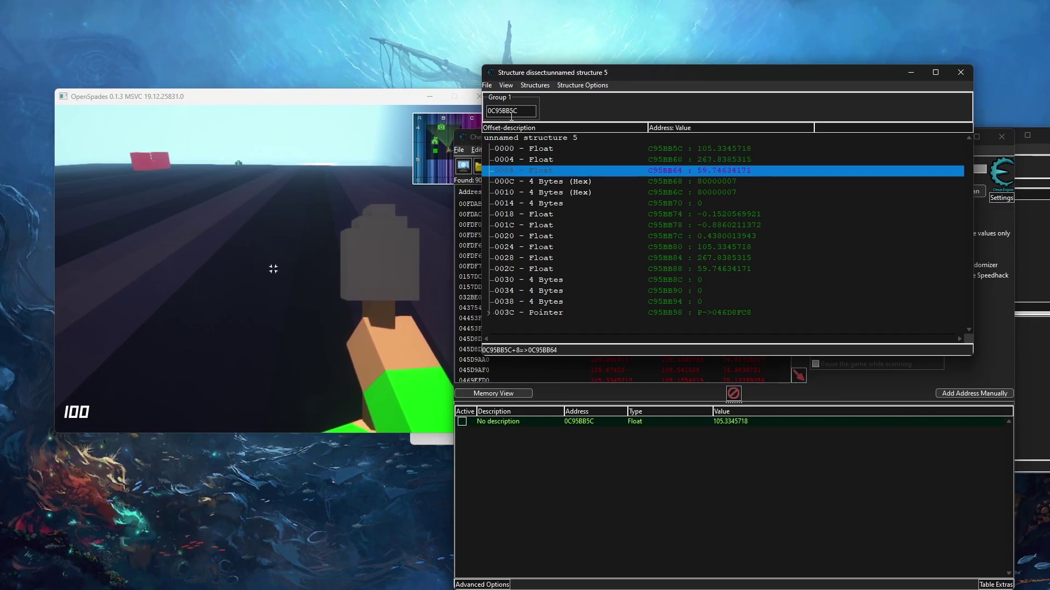
Step: Change the base address to 0C95BB58, compare the fields, then restore it to 0C95BB5C
{"action": "left_click", "coordinate": [524, 111]}
{"action": "key", "text": "BackSpace"}
{"action": "type", "text": "8"}
{"action": "left_click", "coordinate": [716, 160]}
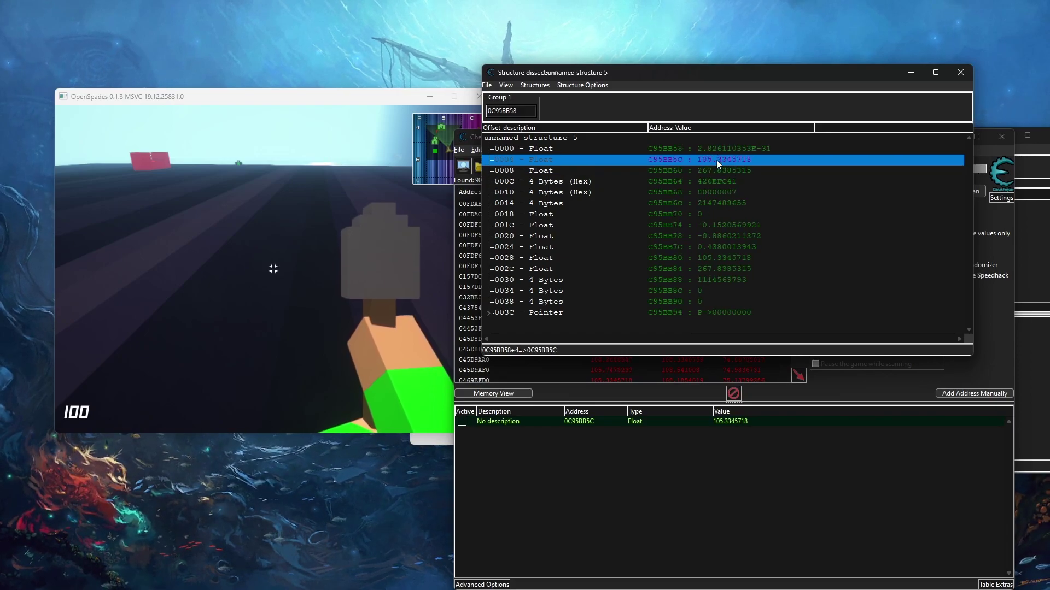
{"action": "left_click", "coordinate": [711, 171]}
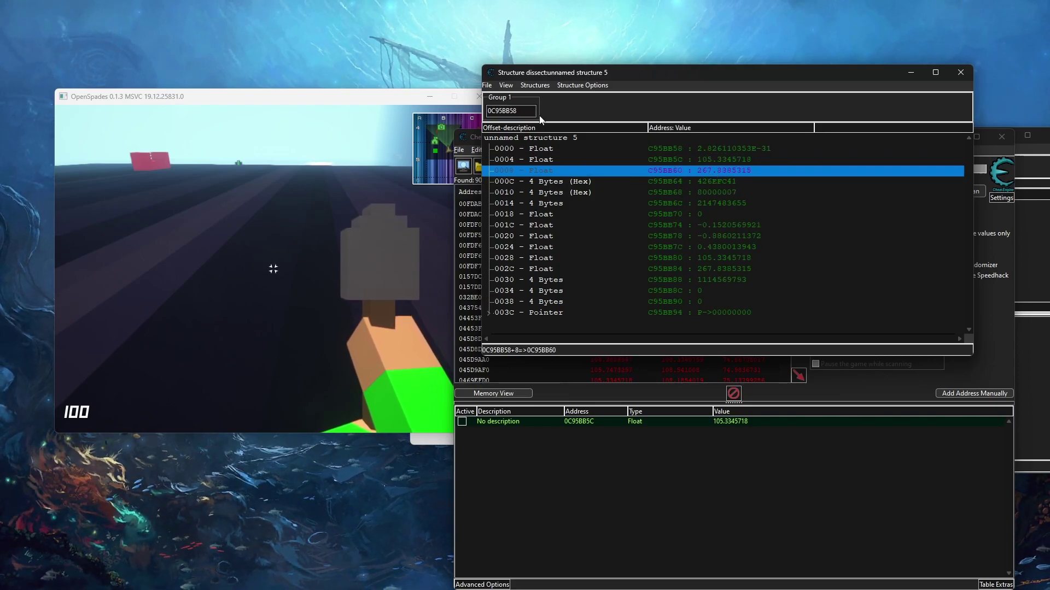
{"action": "key", "text": "BackSpace"}
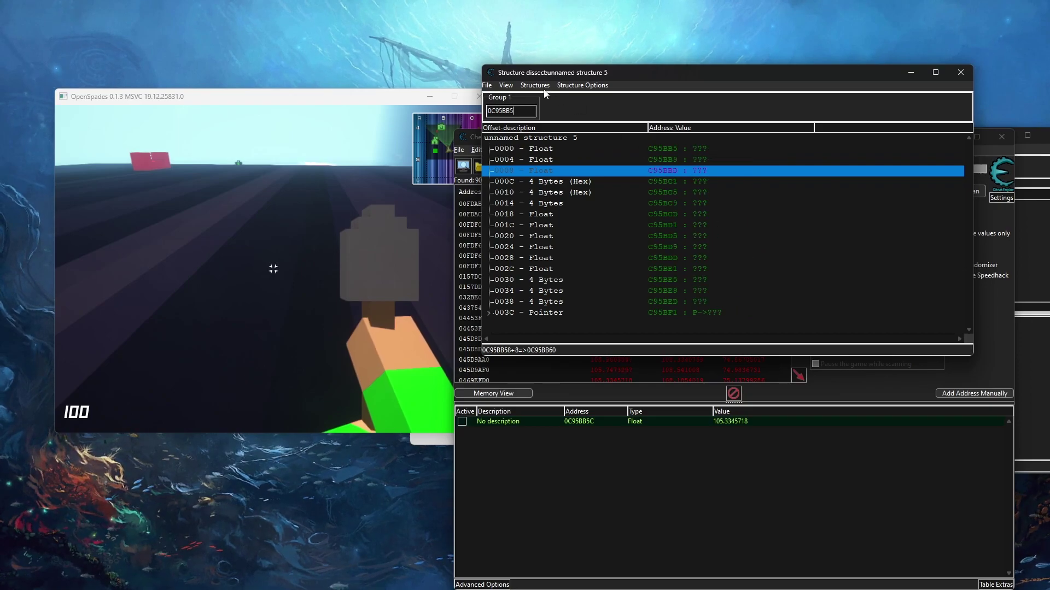
{"action": "type", "text": "c"}
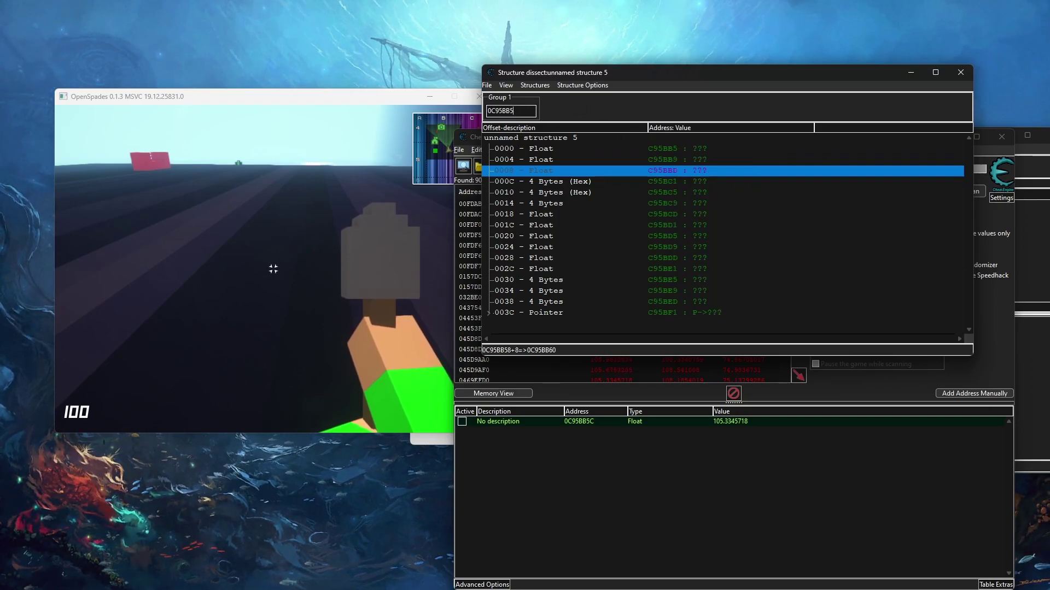
{"action": "left_click", "coordinate": [598, 464]}
Step: Run 'Find out what writes to this address' on 0C95BB5C, attach the debugger, and move in-game
{"action": "right_click", "coordinate": [595, 421]}
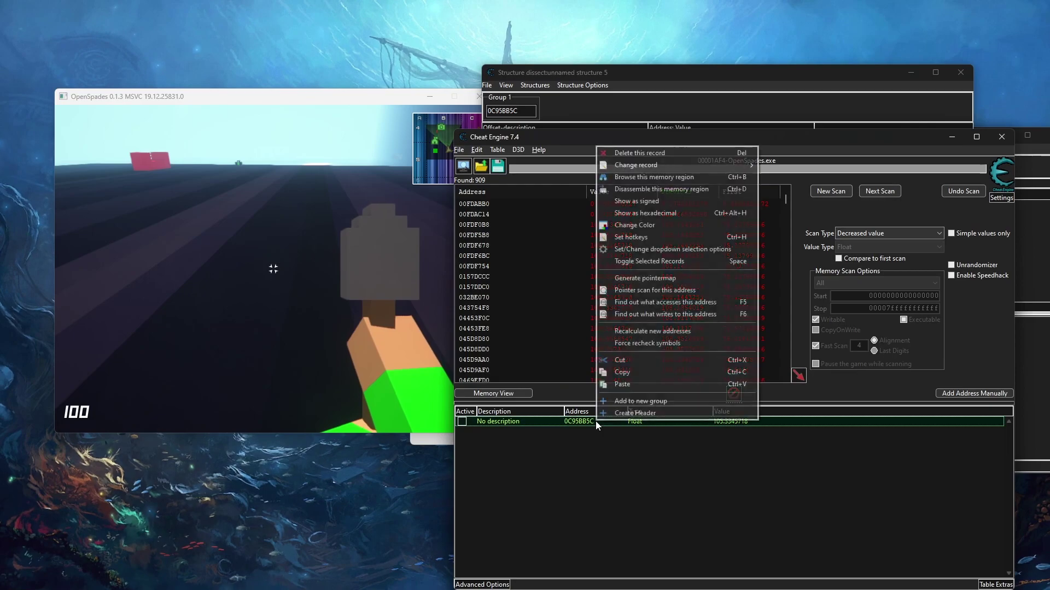
{"action": "left_click", "coordinate": [673, 315]}
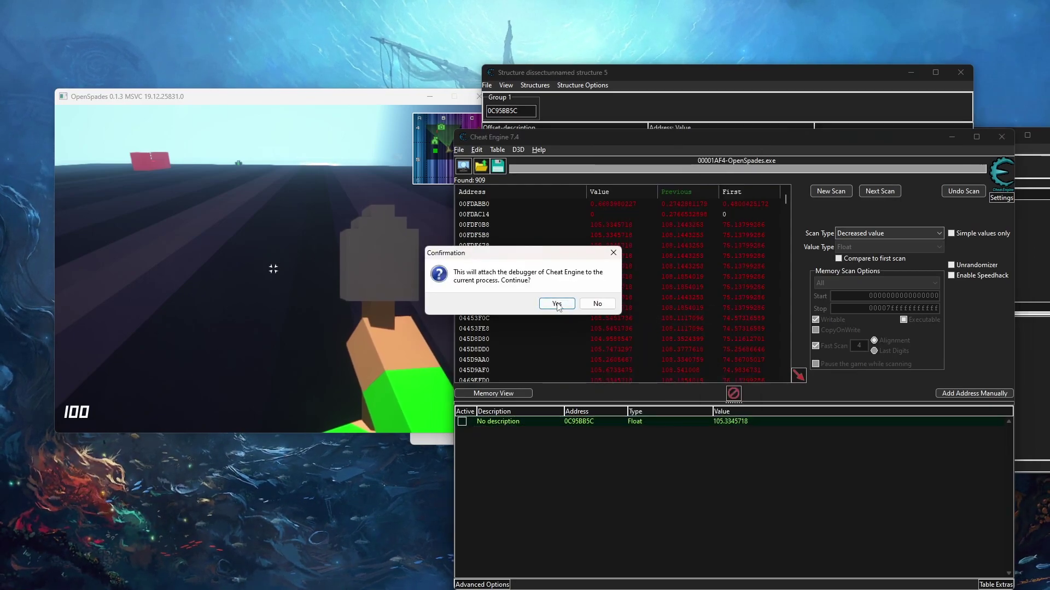
{"action": "left_click", "coordinate": [557, 304]}
{"action": "left_click", "coordinate": [426, 263]}
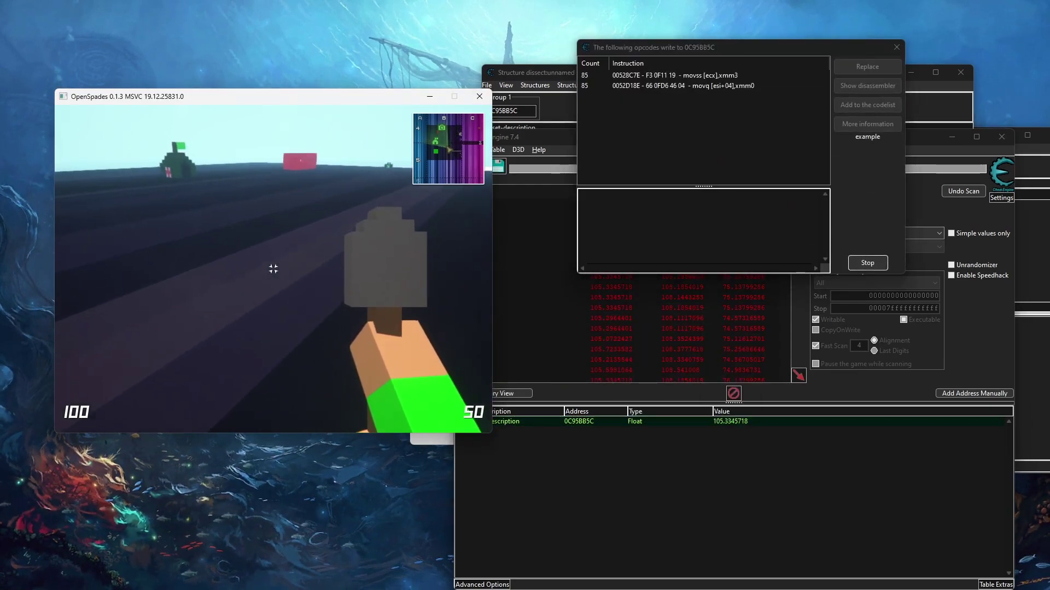
{"action": "key", "text": "alt+Tab"}
Step: Inspect the movss write in BoxClipMove and the movq write in RepositionPlayer, then close the list
{"action": "left_click", "coordinate": [653, 85]}
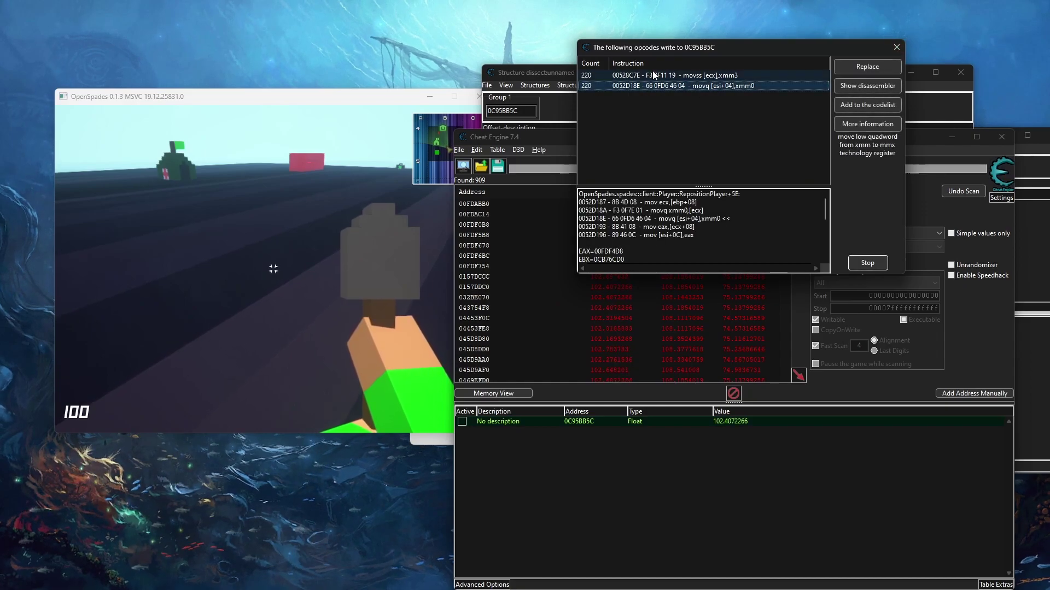
{"action": "left_click", "coordinate": [656, 76]}
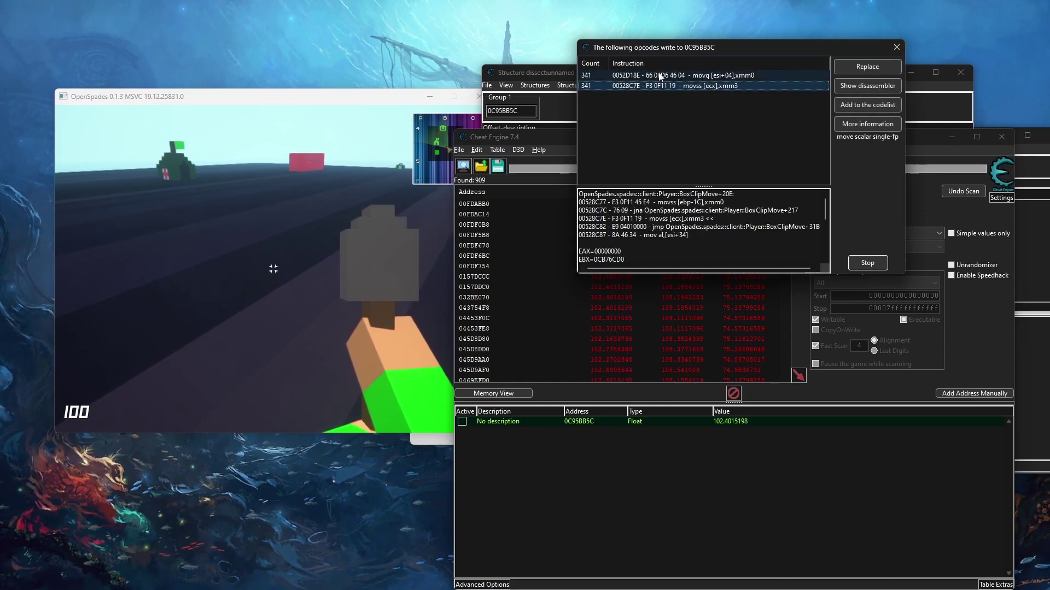
{"action": "left_click", "coordinate": [661, 75]}
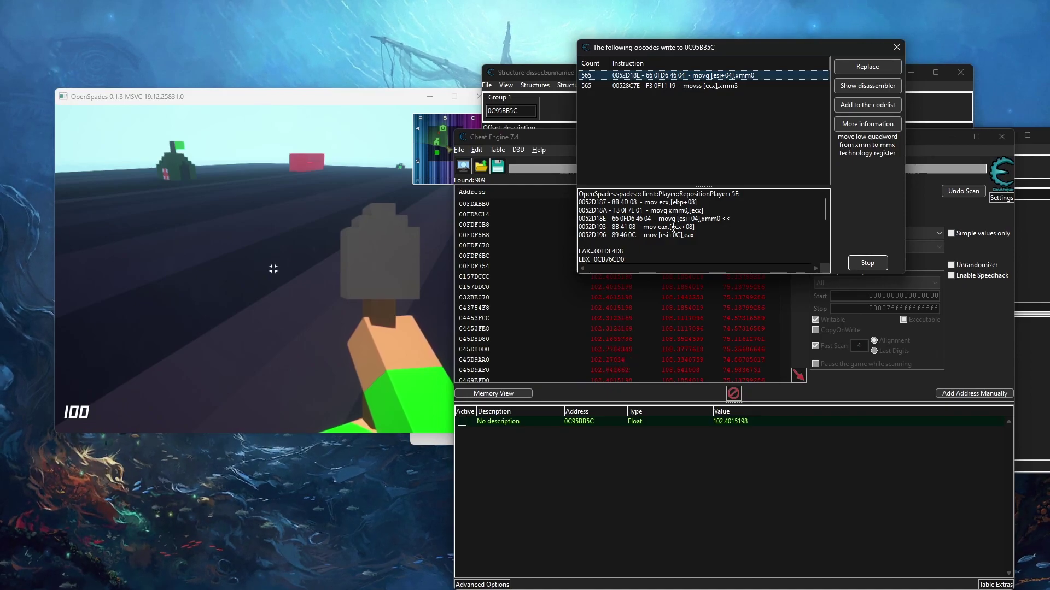
{"action": "left_click", "coordinate": [896, 47]}
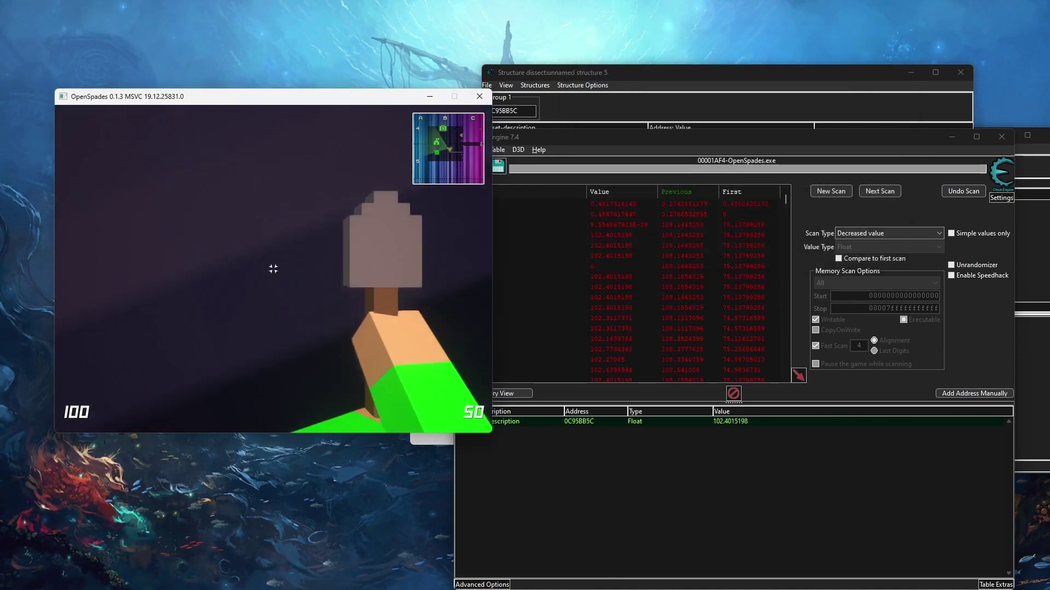